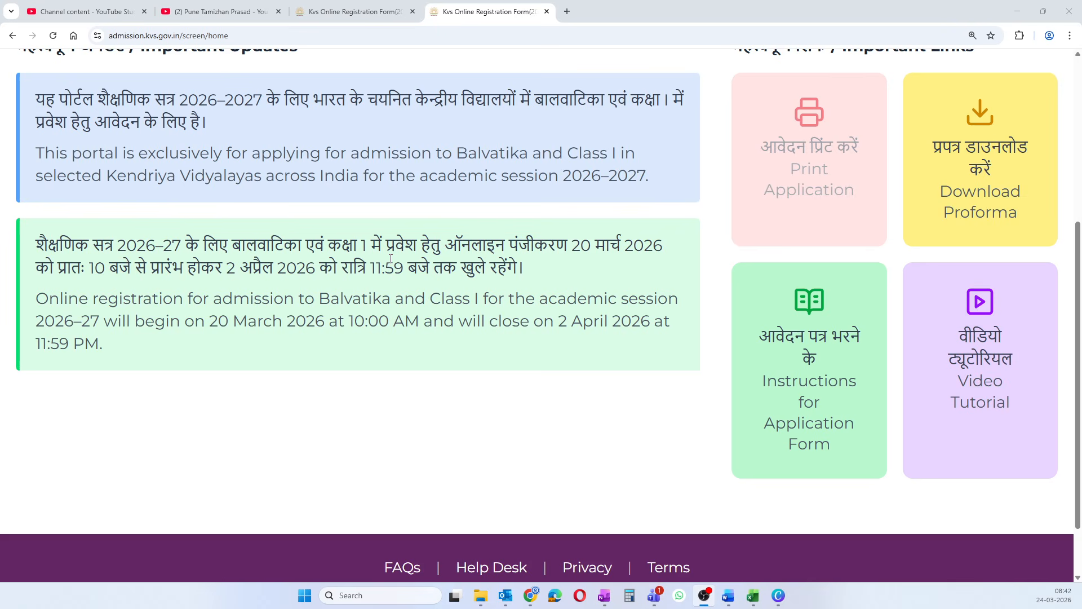
# - Highlight the registration start date in the Important Updates notice, scroll to the page top, then go to YouTube Studio
pyautogui.click(240, 323)
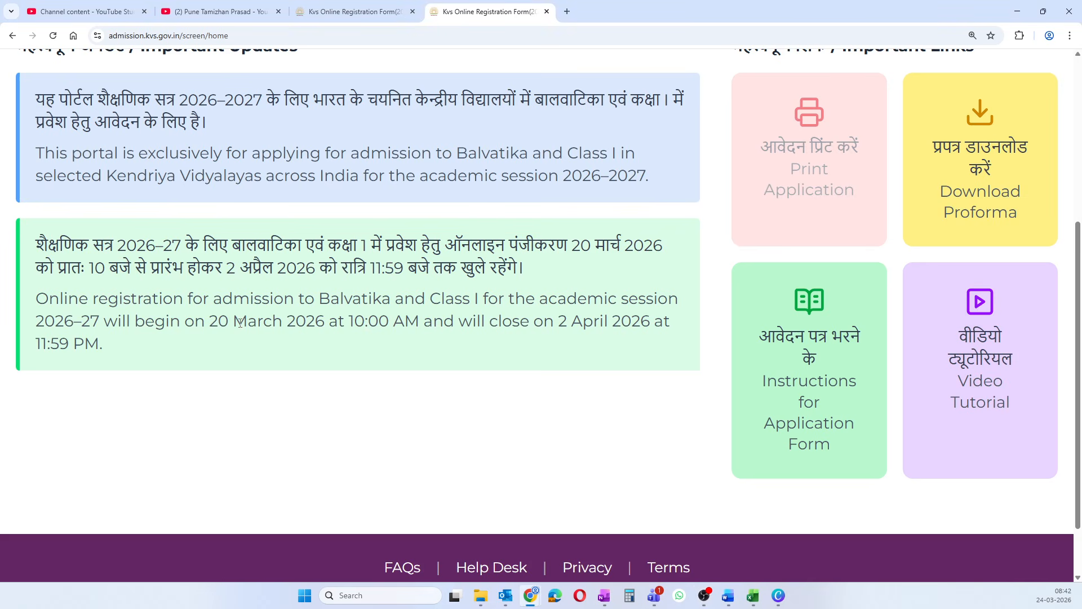
pyautogui.moveTo(216, 319); pyautogui.dragTo(299, 330)
pyautogui.click(303, 330)
pyautogui.scroll(2, 282, 422)
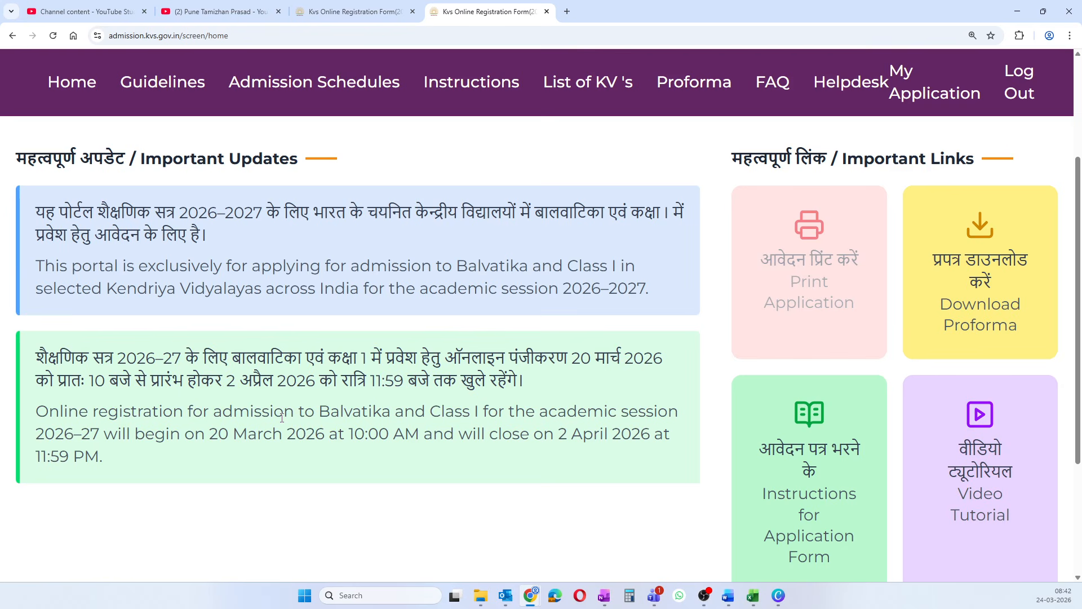
pyautogui.scroll(3, 211, 316)
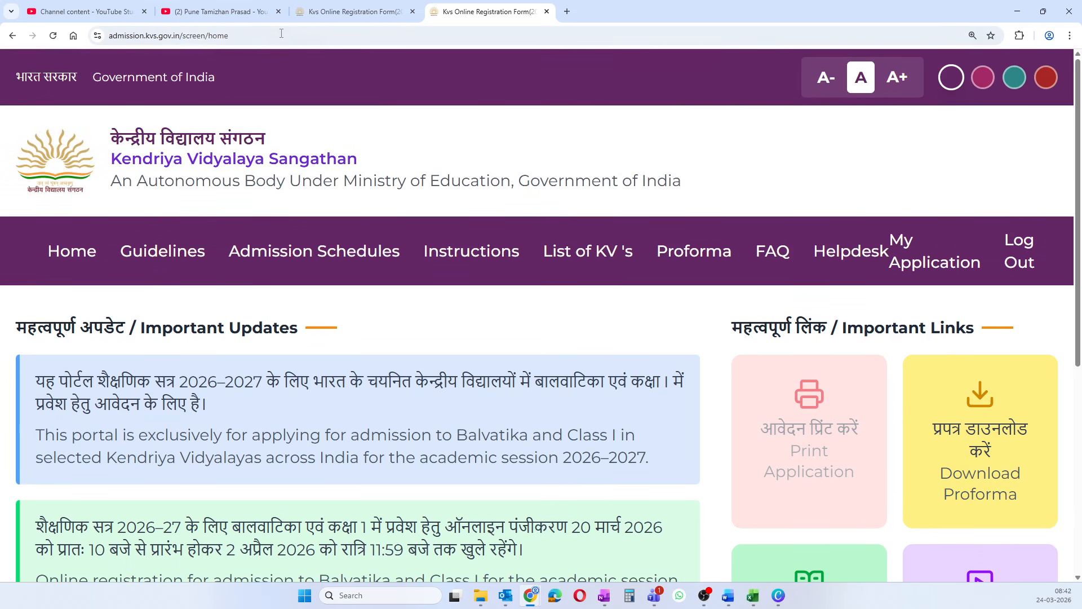
pyautogui.click(90, 13)
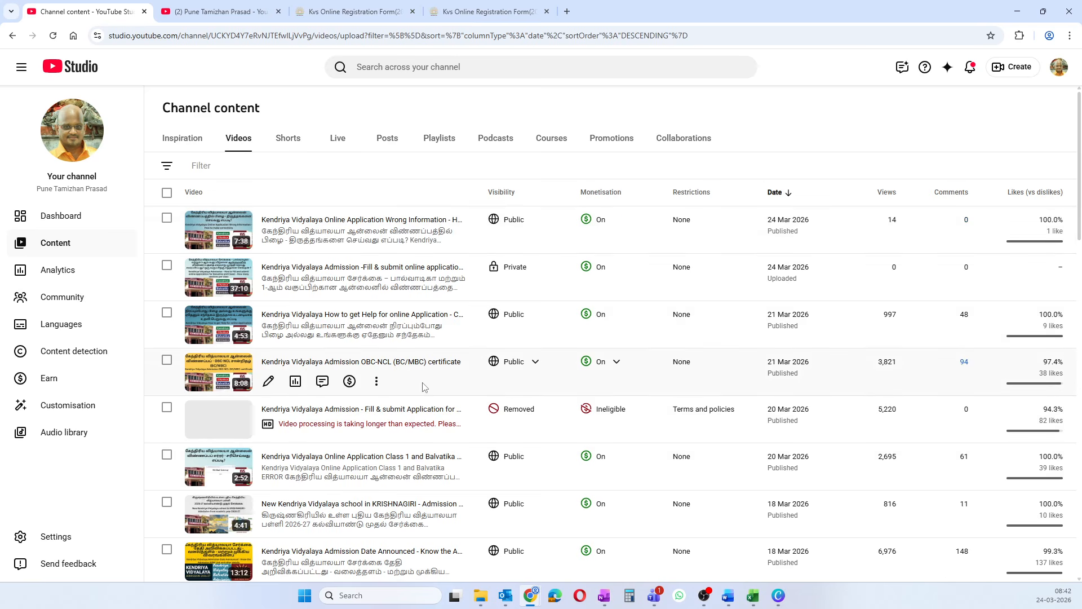
# - View the YouTube channel page, then return to the KVS registration form
pyautogui.click(208, 14)
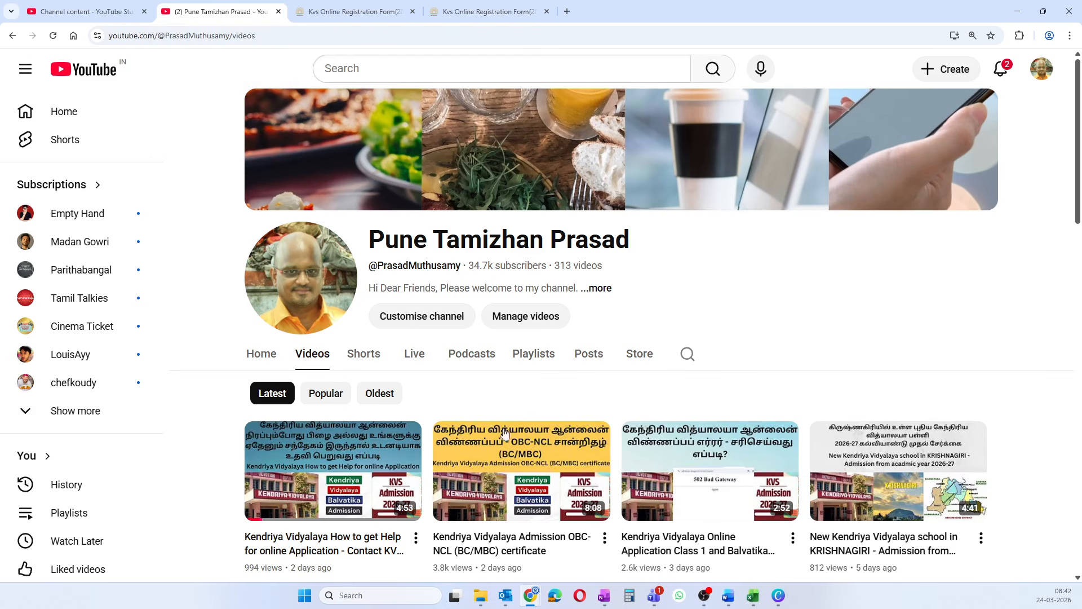
pyautogui.click(337, 14)
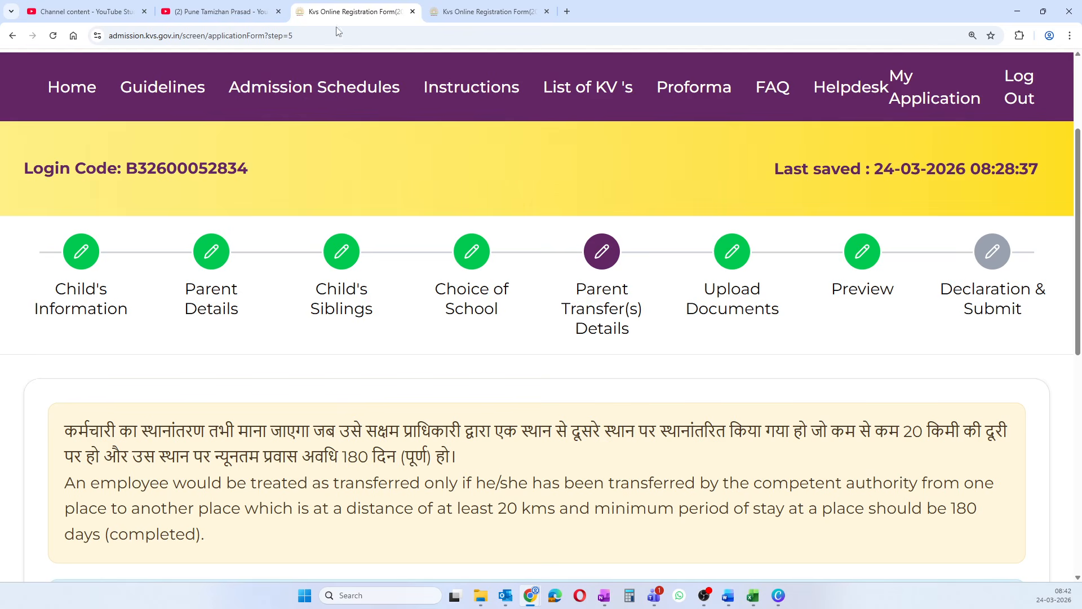
# - Open the Parent Details step and review the mother's and father's details
pyautogui.click(204, 307)
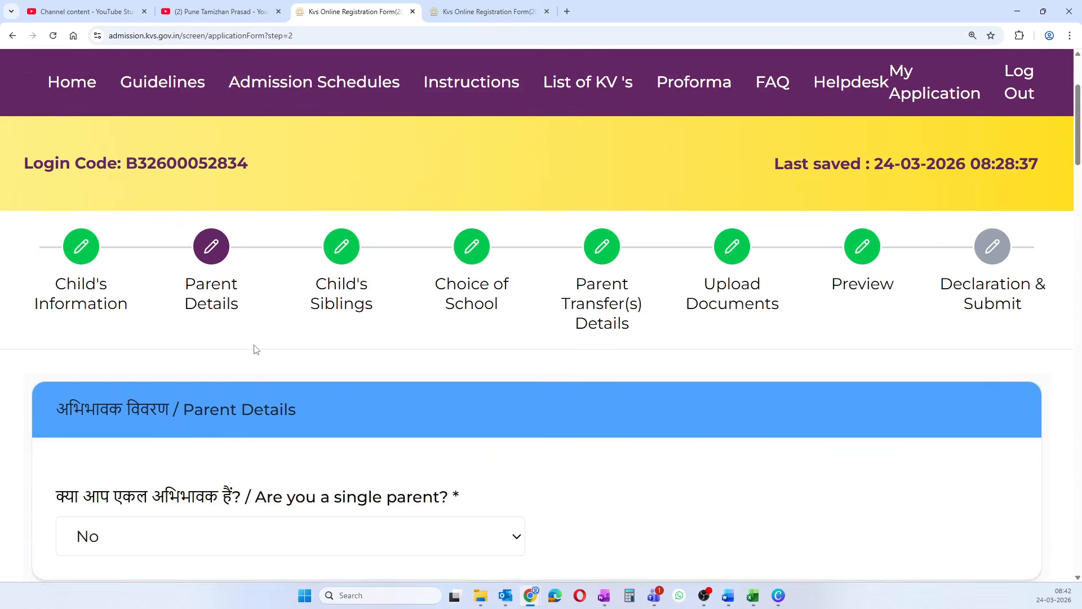
pyautogui.scroll(-8, 255, 350)
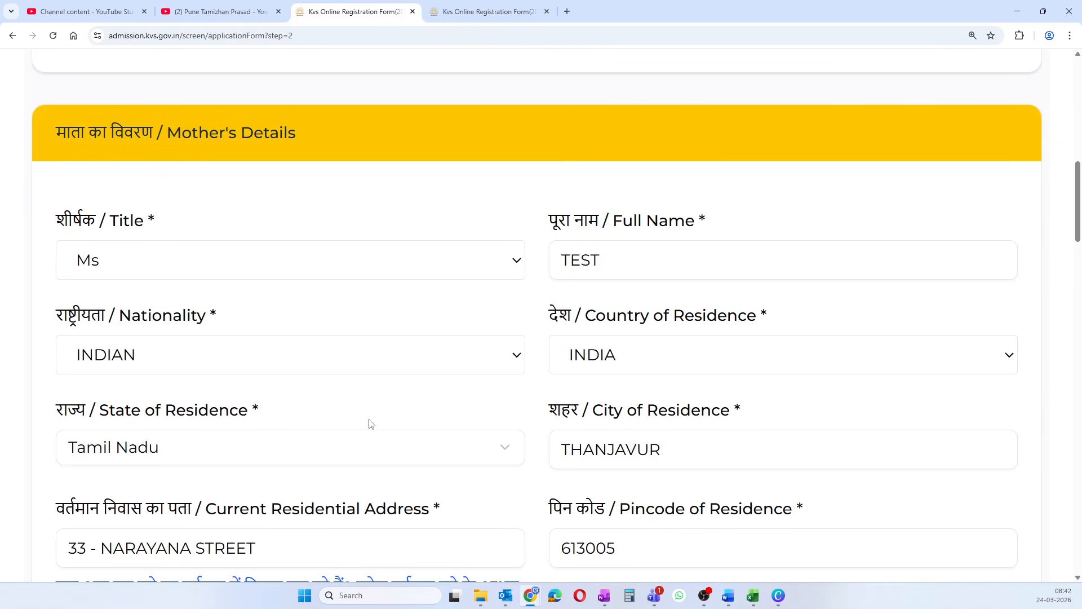
pyautogui.scroll(-4, 371, 424)
pyautogui.scroll(6, 370, 424)
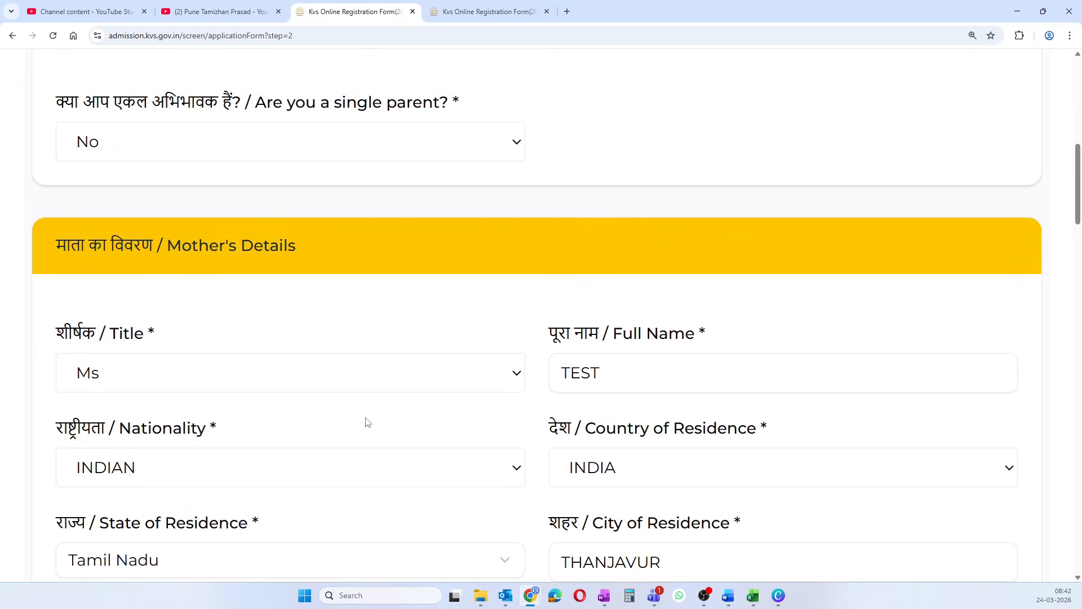
pyautogui.scroll(-12, 367, 422)
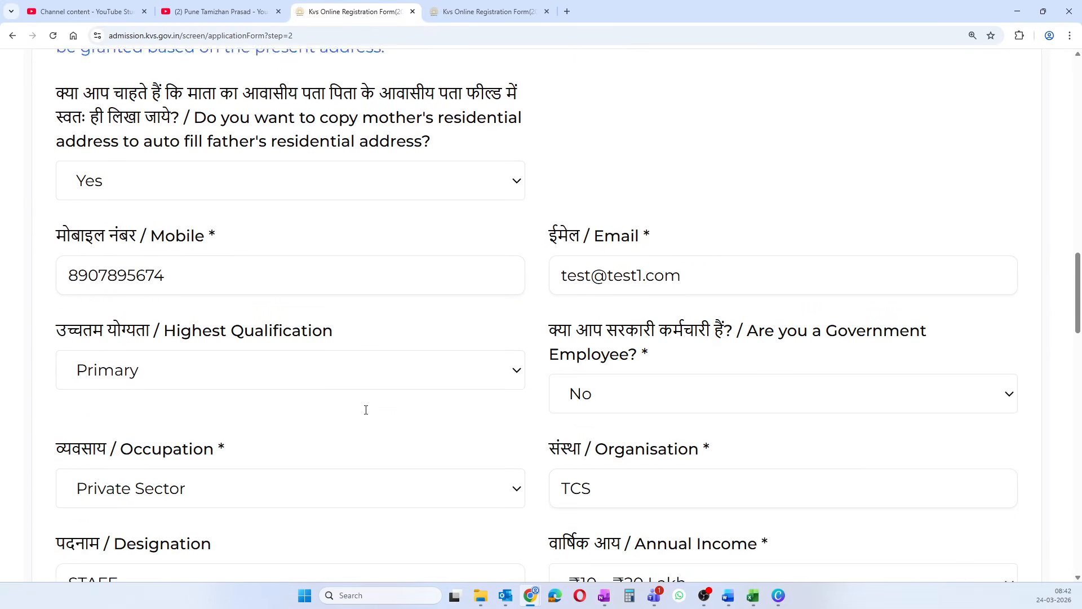
pyautogui.scroll(-3, 365, 410)
pyautogui.scroll(2, 366, 410)
pyautogui.scroll(-6, 366, 410)
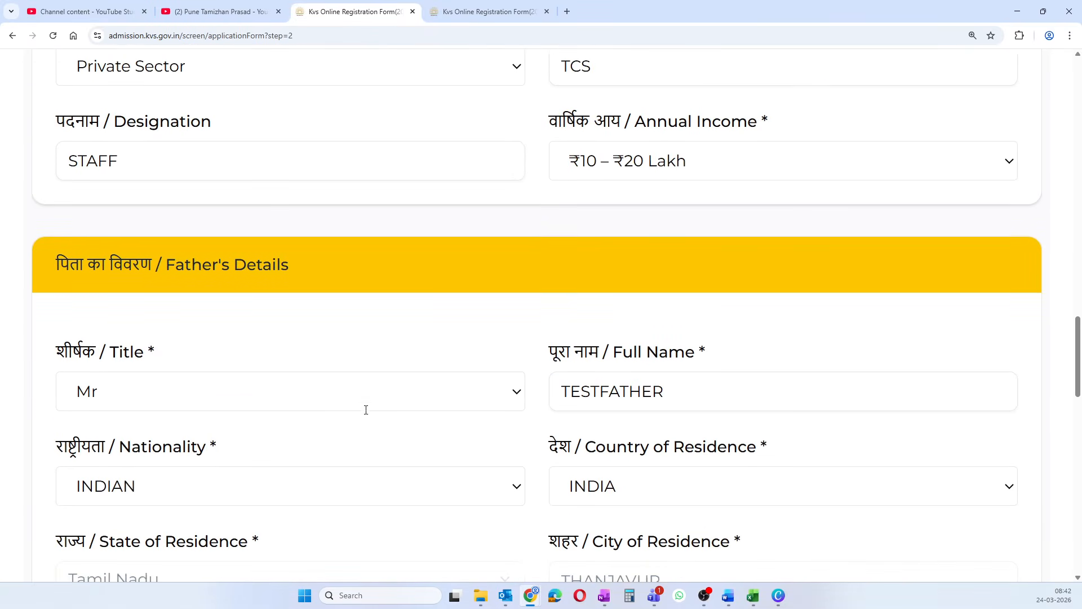
pyautogui.scroll(-5, 365, 409)
pyautogui.scroll(7, 363, 409)
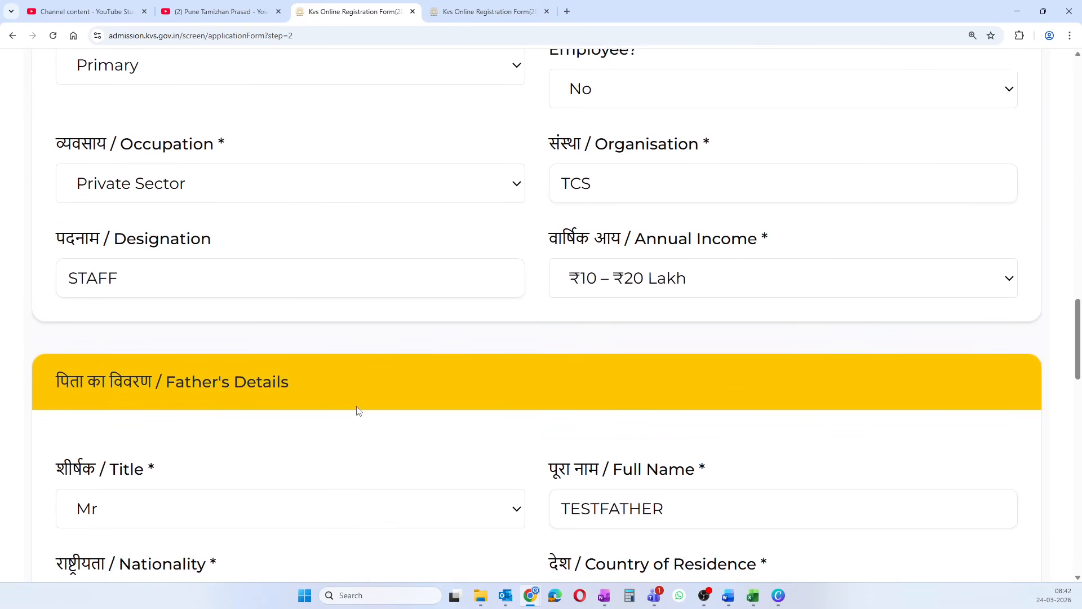
pyautogui.scroll(3, 359, 410)
pyautogui.scroll(-16, 355, 409)
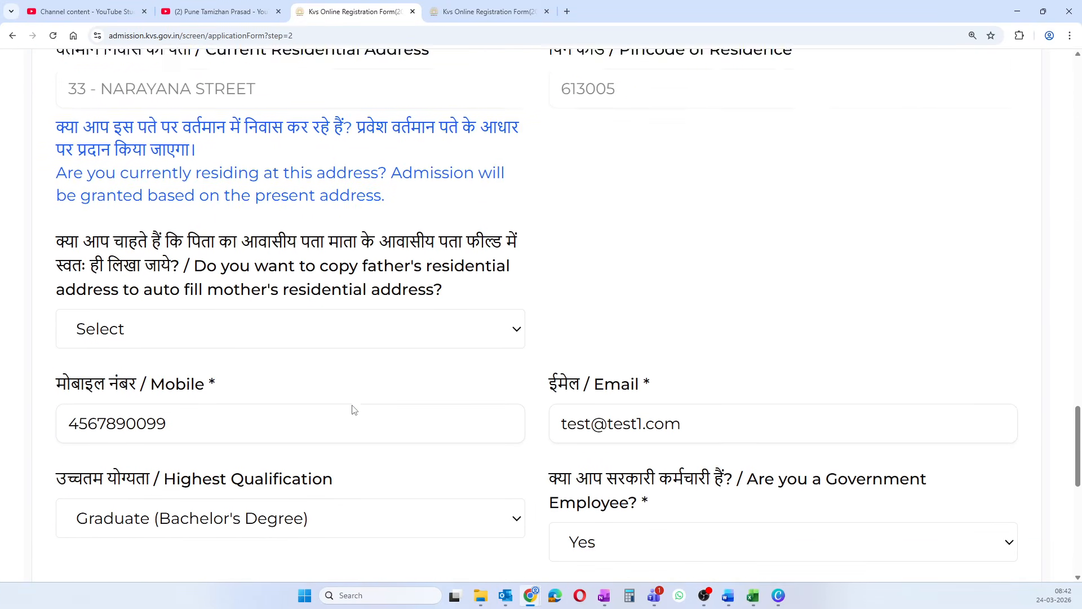
pyautogui.scroll(-6, 357, 410)
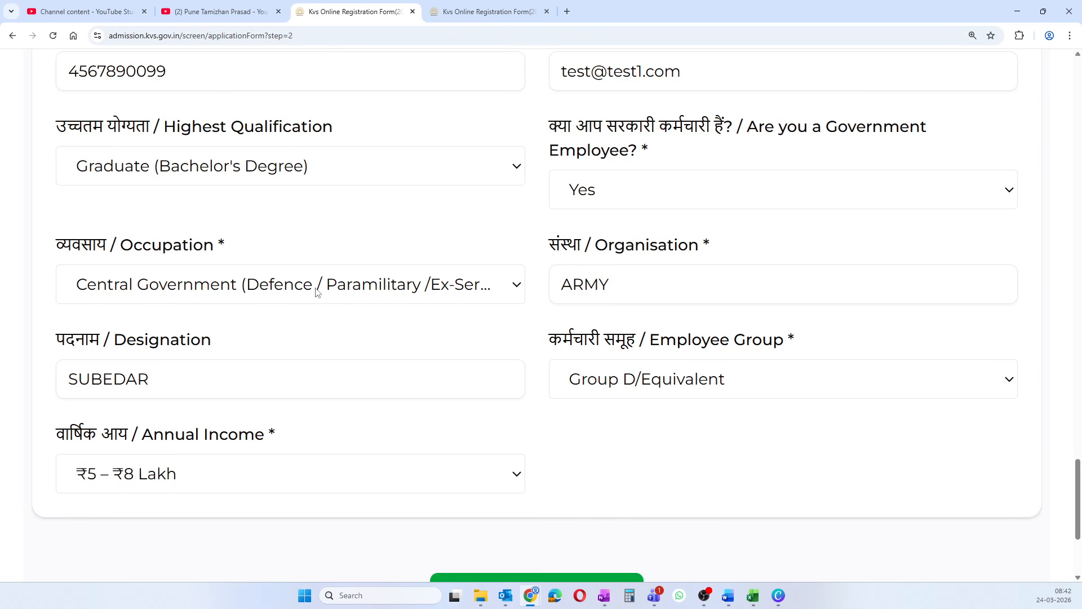
# - Check the father's SUBEDAR designation and Group D/Equivalent employee group, leaving them unchanged
pyautogui.click(181, 389)
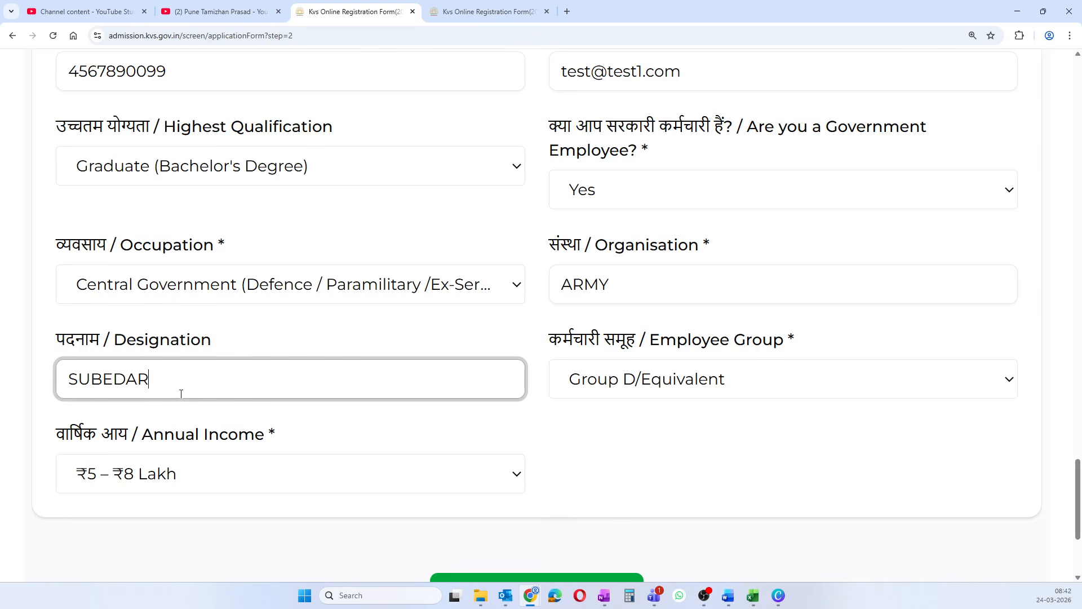
pyautogui.click(613, 381)
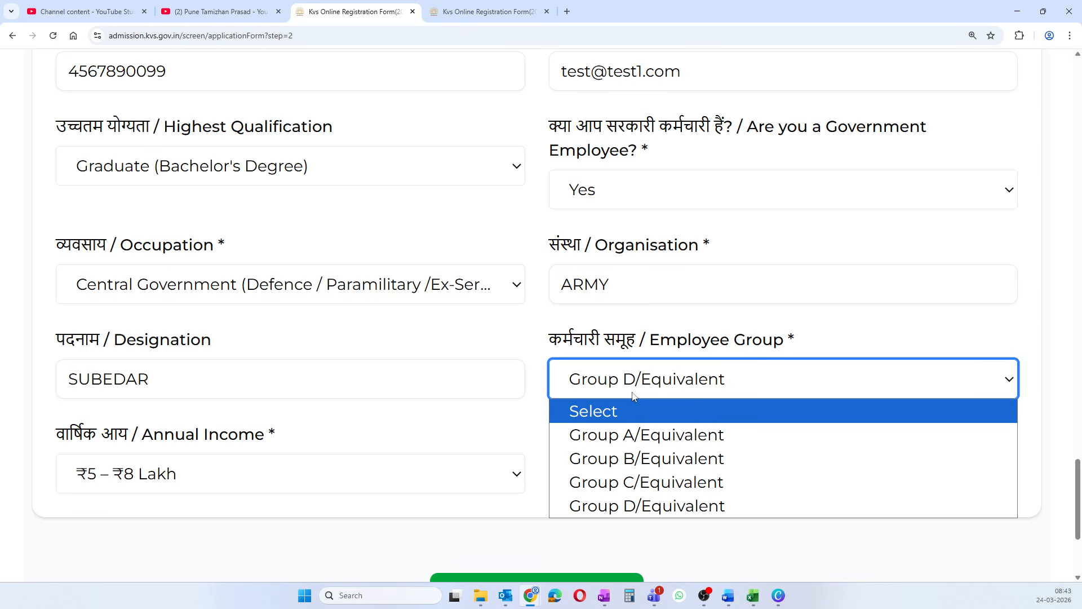
pyautogui.scroll(-1, 375, 394)
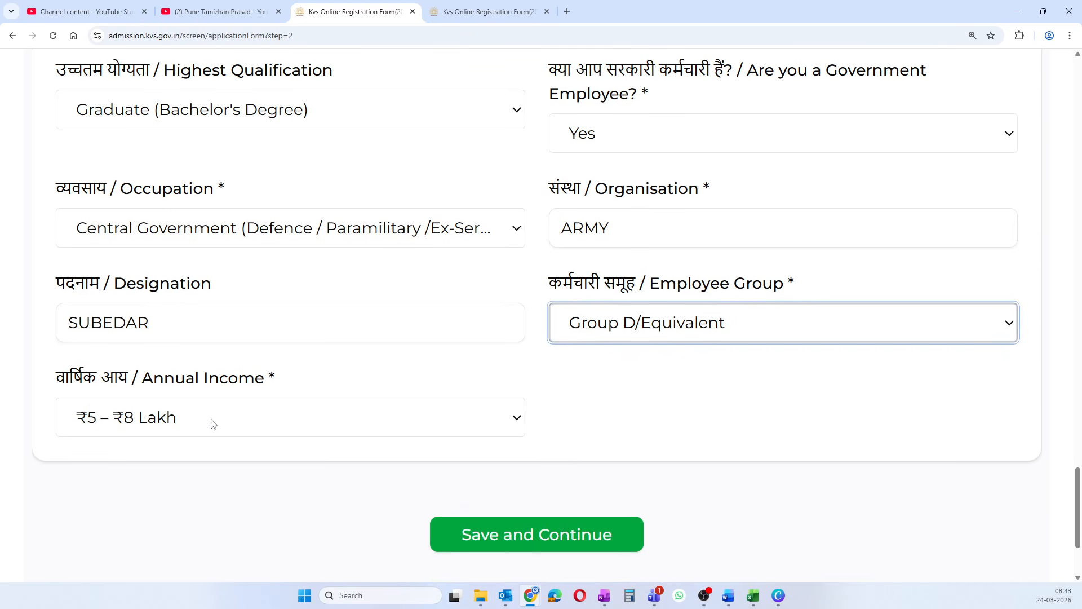
pyautogui.scroll(3, 341, 459)
pyautogui.scroll(19, 341, 459)
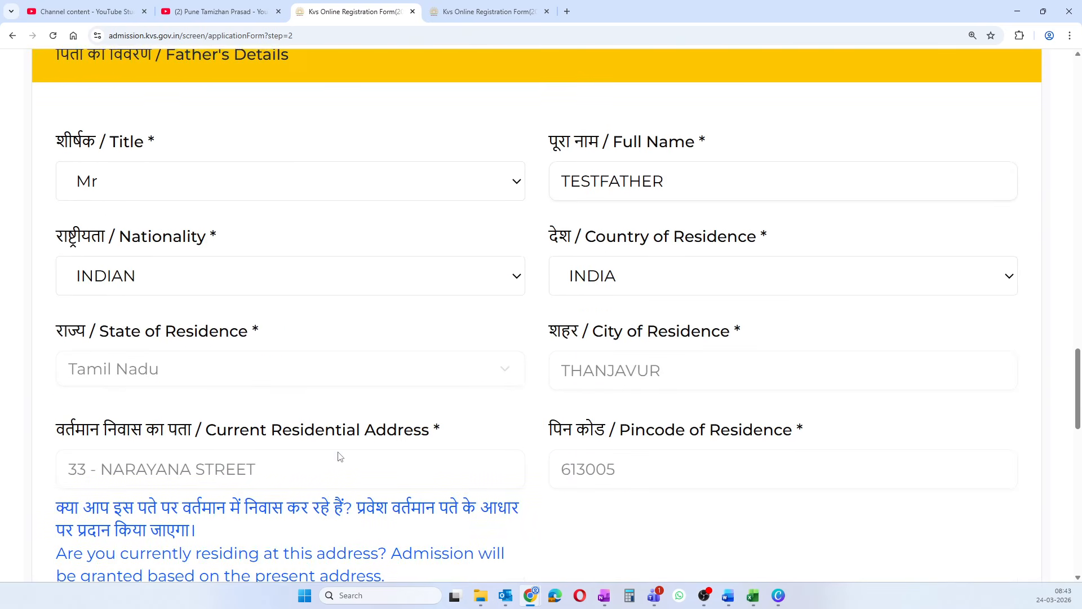
pyautogui.scroll(20, 331, 430)
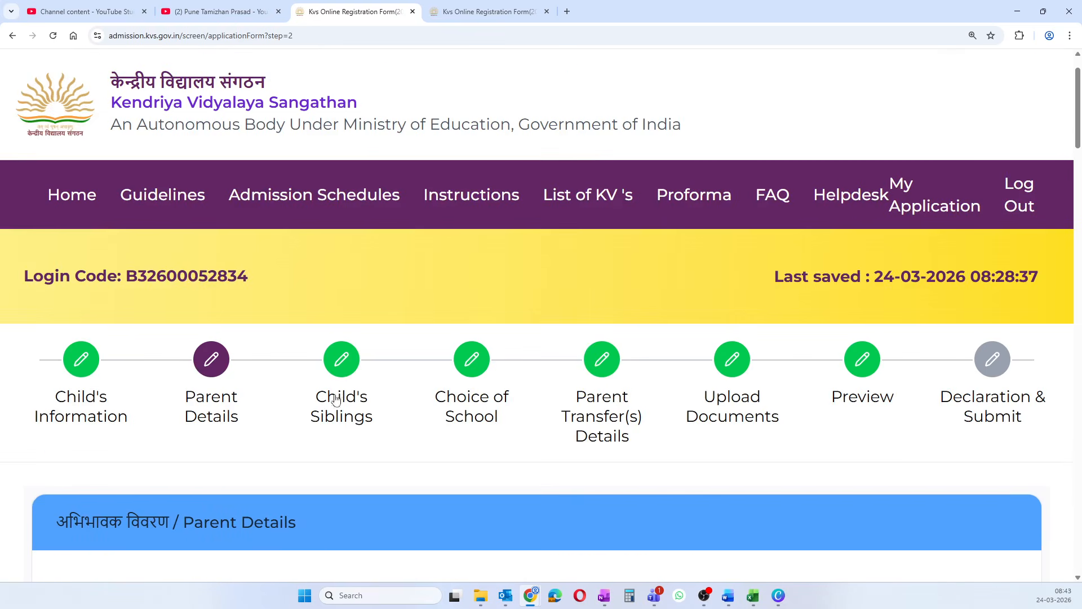
pyautogui.click(479, 401)
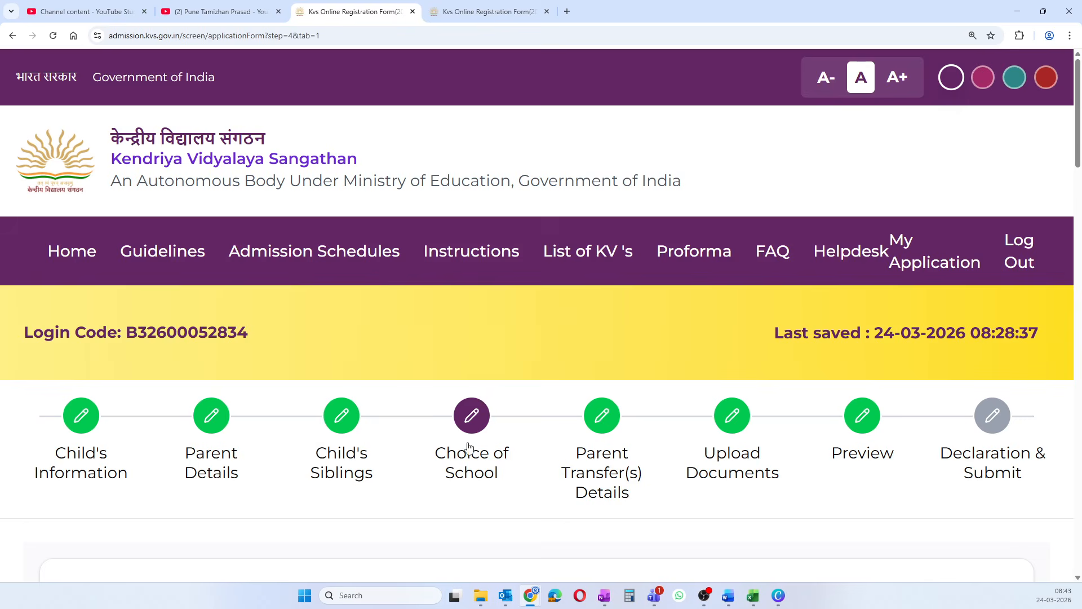
pyautogui.scroll(-10, 463, 452)
pyautogui.scroll(-12, 376, 454)
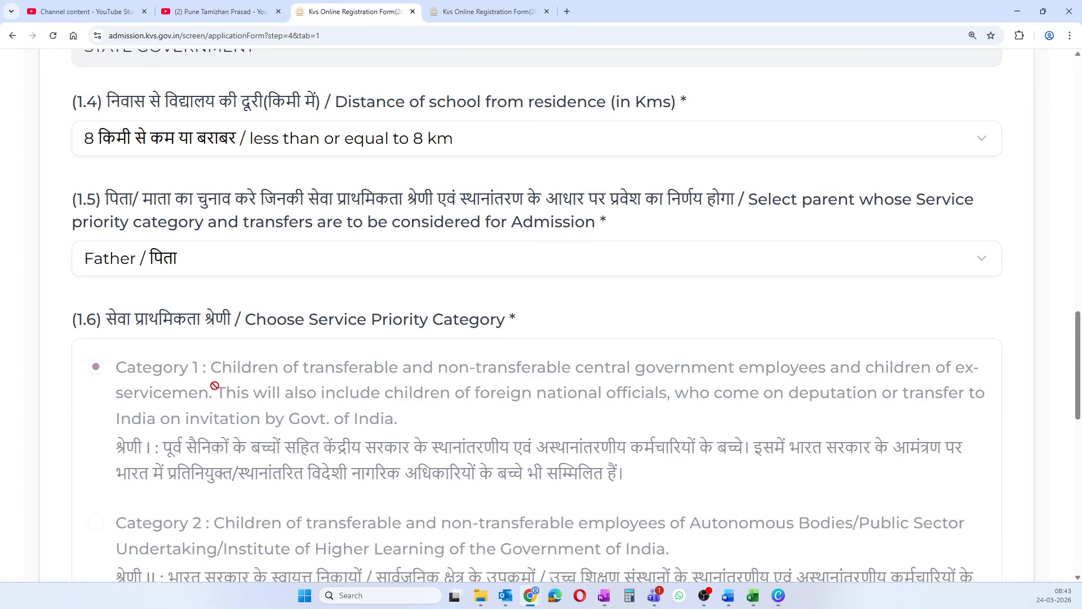
pyautogui.click(214, 258)
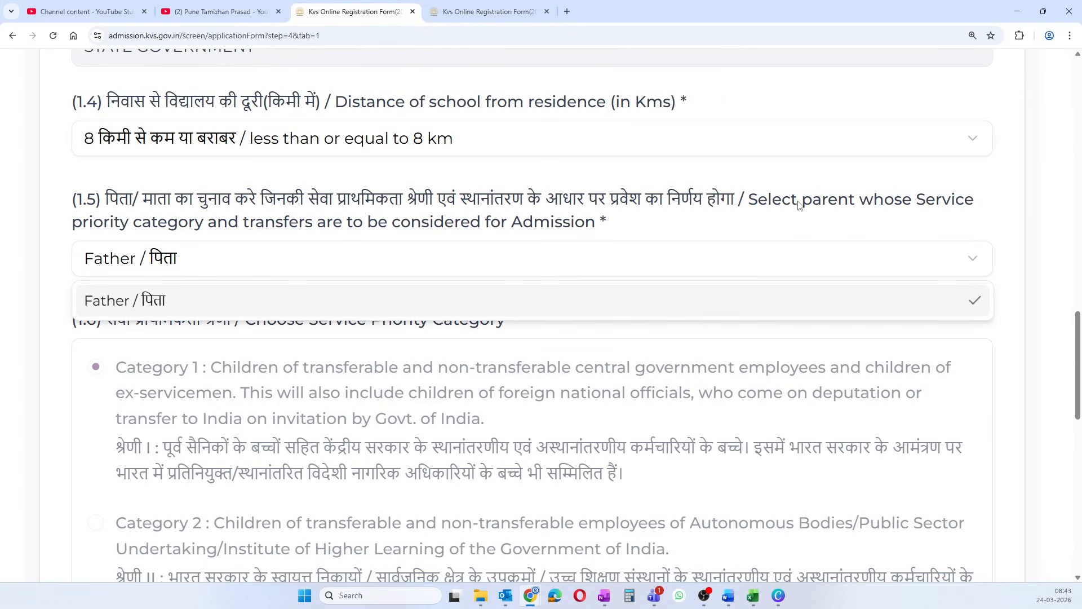
pyautogui.click(192, 224)
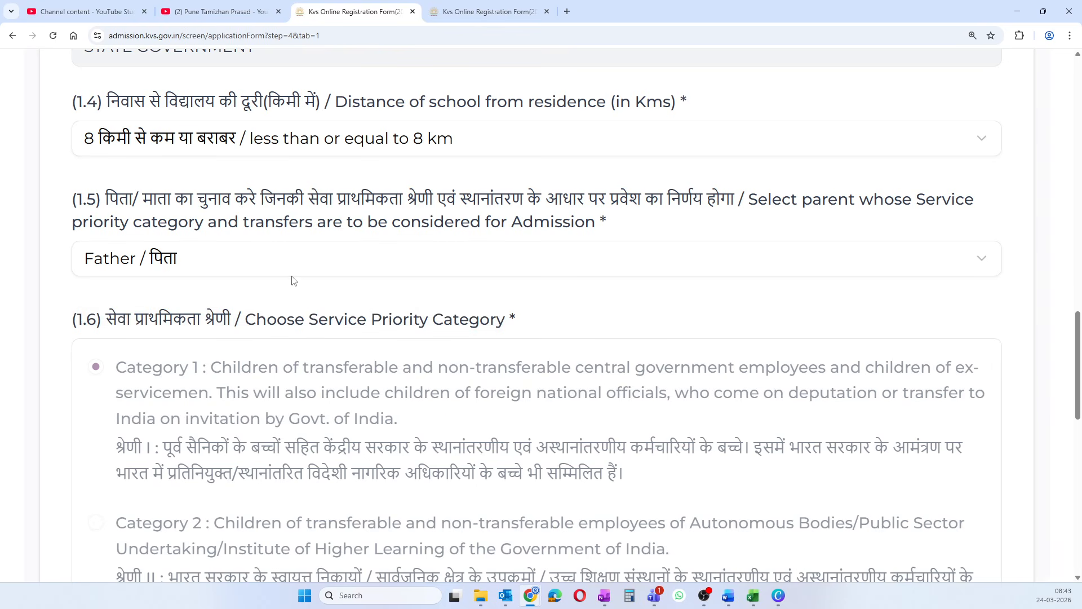
pyautogui.click(147, 273)
pyautogui.click(147, 273)
pyautogui.scroll(-3, 261, 336)
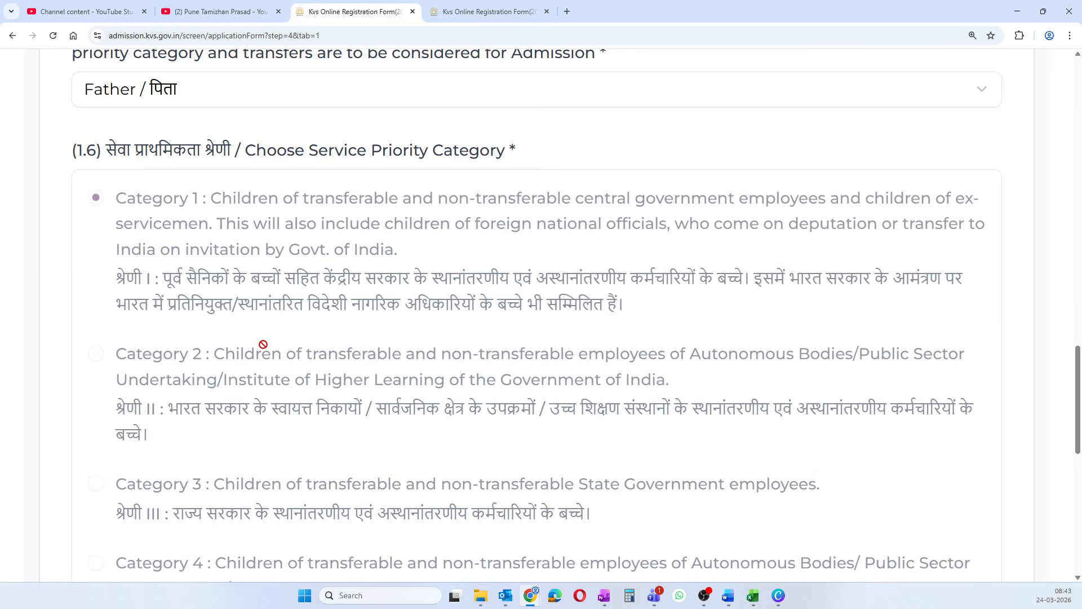
pyautogui.scroll(4, 263, 344)
pyautogui.click(219, 321)
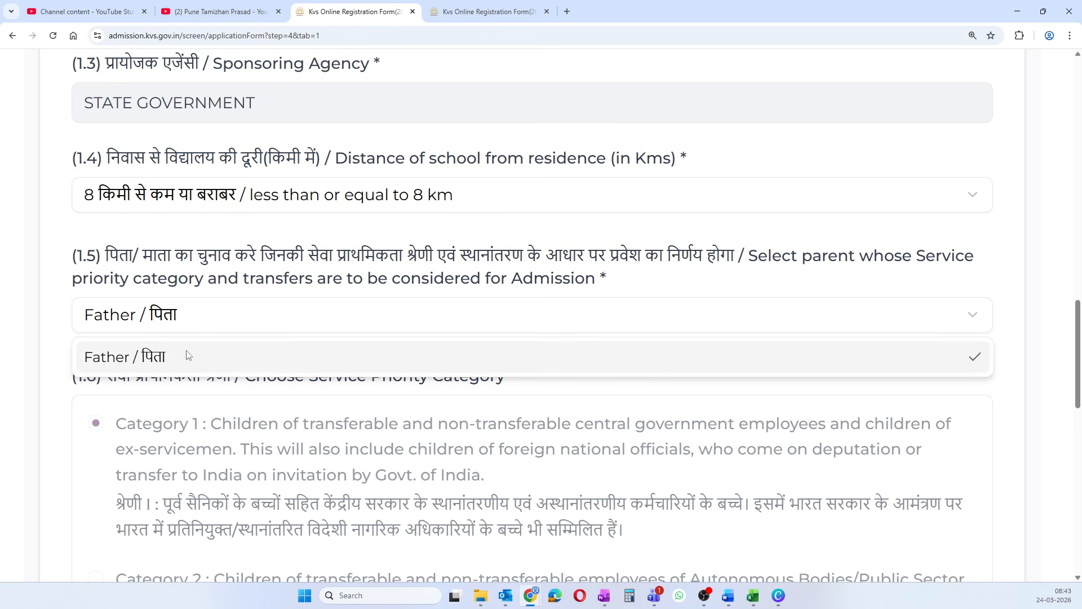
pyautogui.click(220, 401)
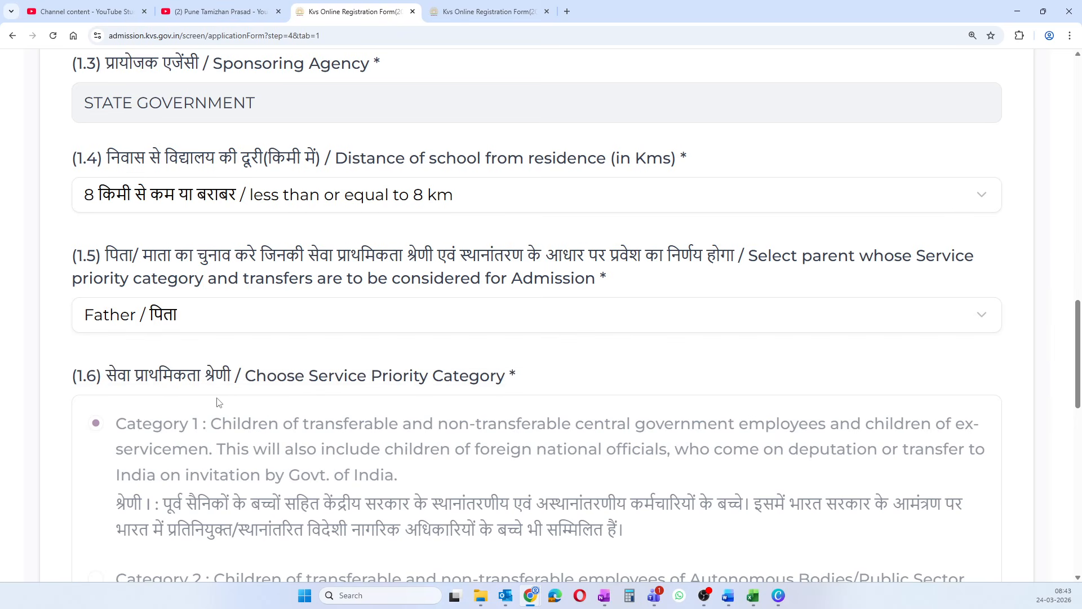
pyautogui.scroll(-1, 236, 382)
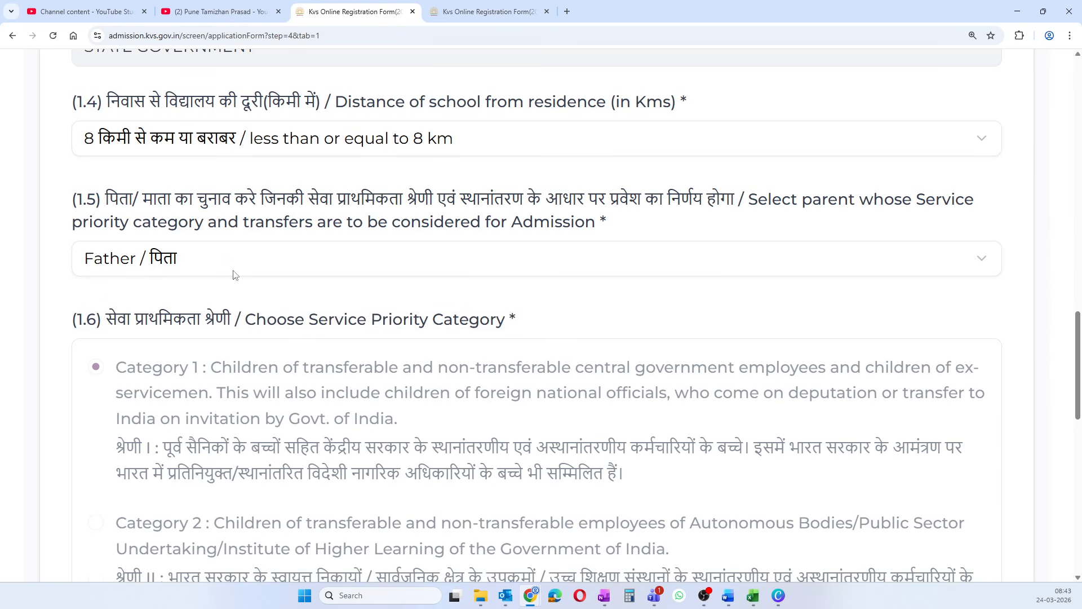
pyautogui.click(234, 271)
pyautogui.scroll(-10, 196, 366)
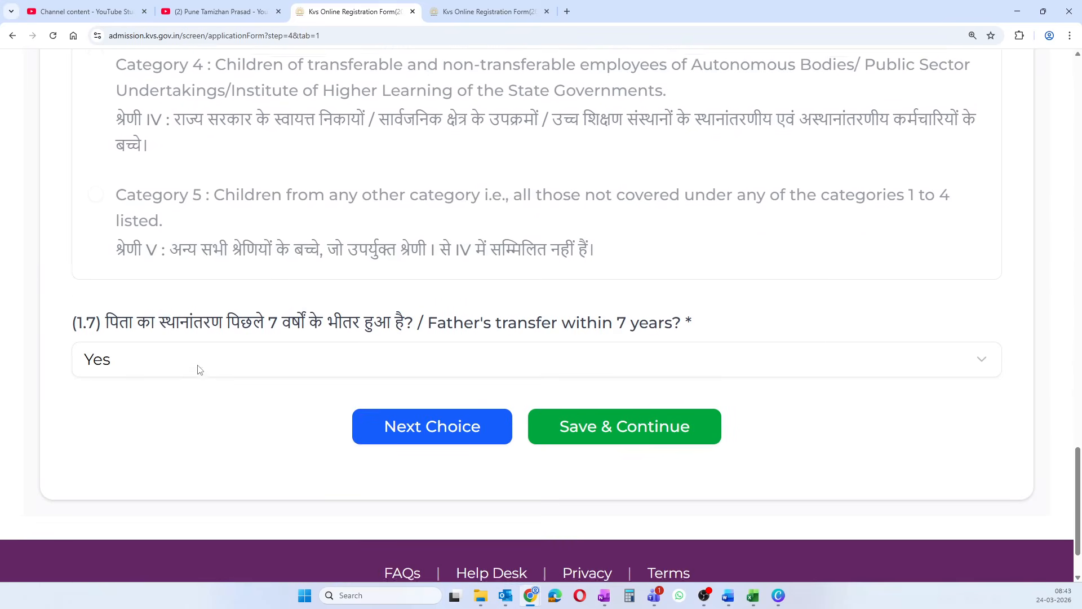
pyautogui.scroll(20, 198, 369)
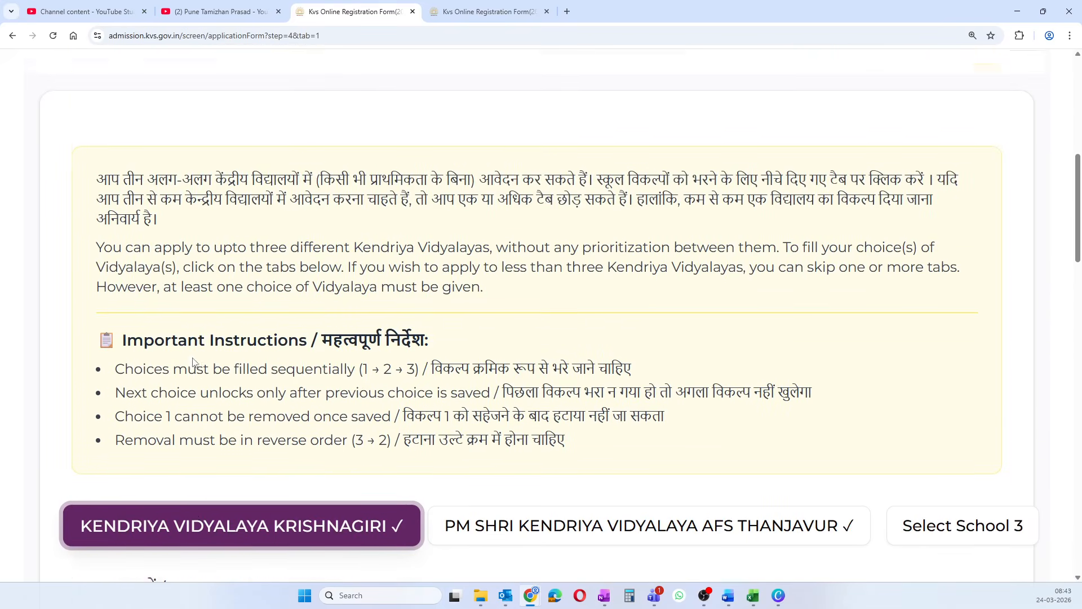
pyautogui.scroll(4, 195, 363)
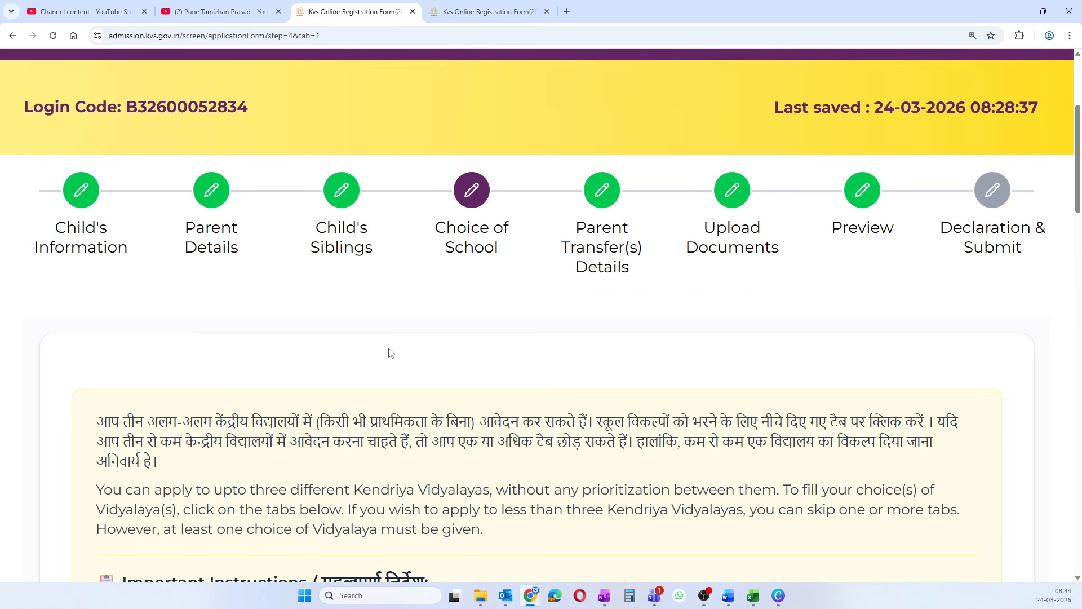
# - Review the Choice of School step, then go to Parent Transfer(s) Details, landing on Session Expired
pyautogui.scroll(-15, 383, 346)
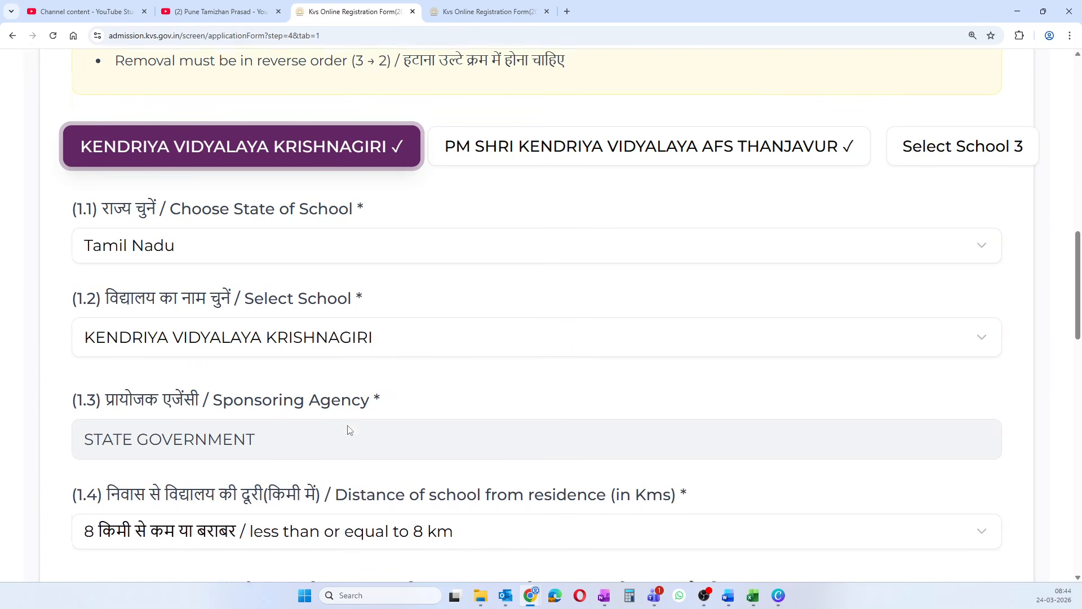
pyautogui.scroll(-4, 347, 430)
pyautogui.scroll(-5, 346, 425)
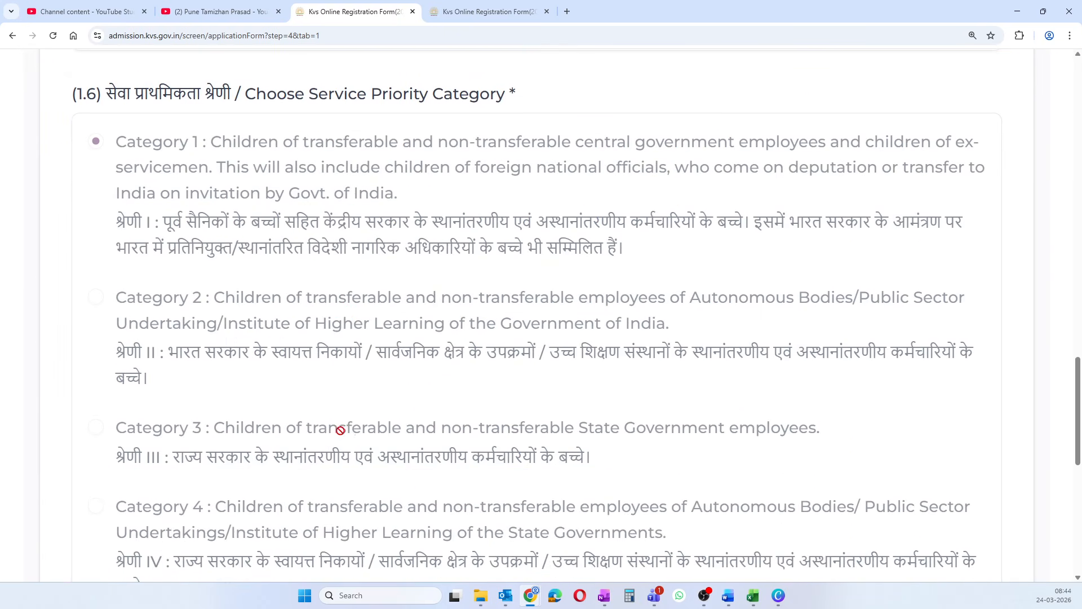
pyautogui.scroll(-5, 347, 468)
pyautogui.scroll(6, 546, 354)
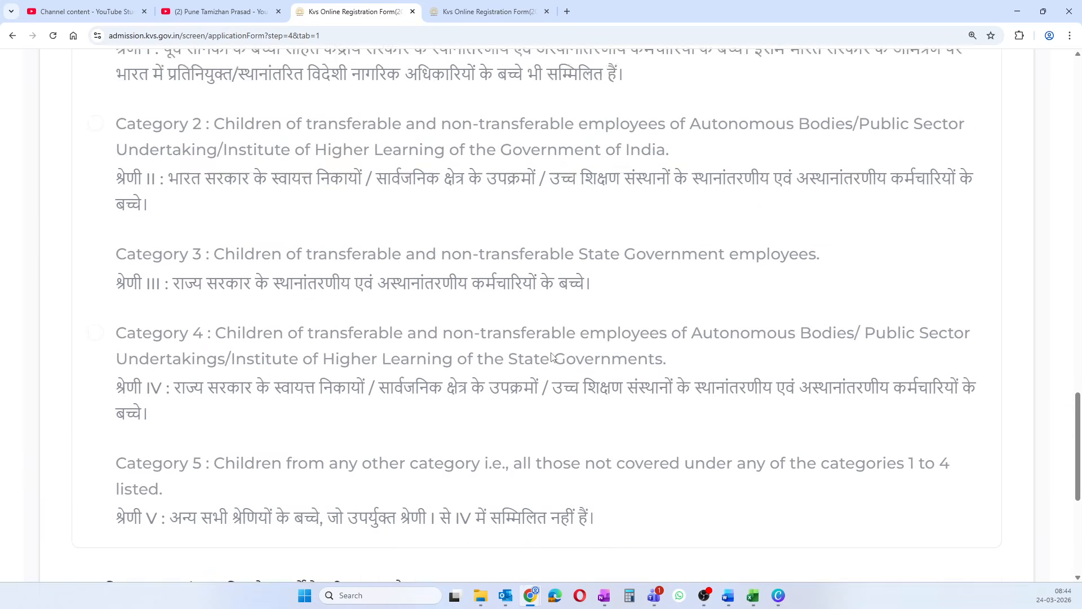
pyautogui.scroll(-6, 546, 354)
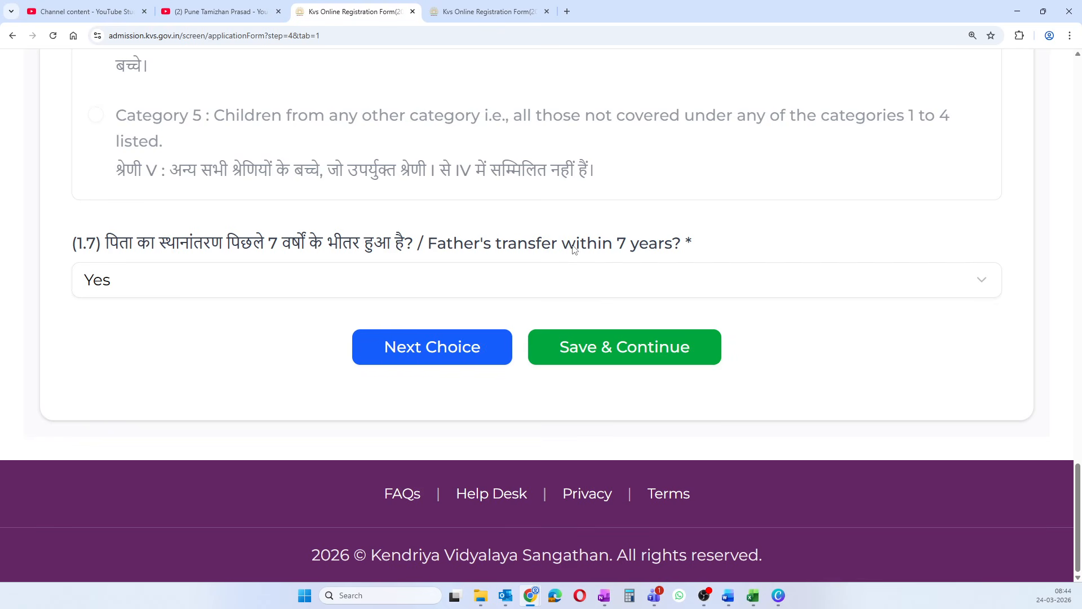
pyautogui.scroll(2, 445, 285)
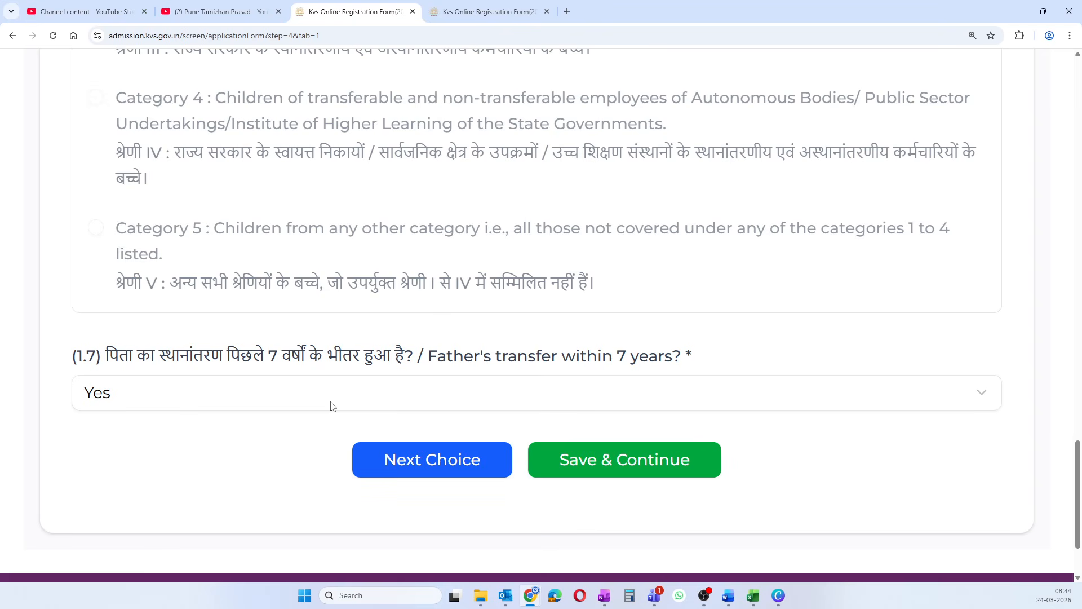
pyautogui.scroll(15, 332, 405)
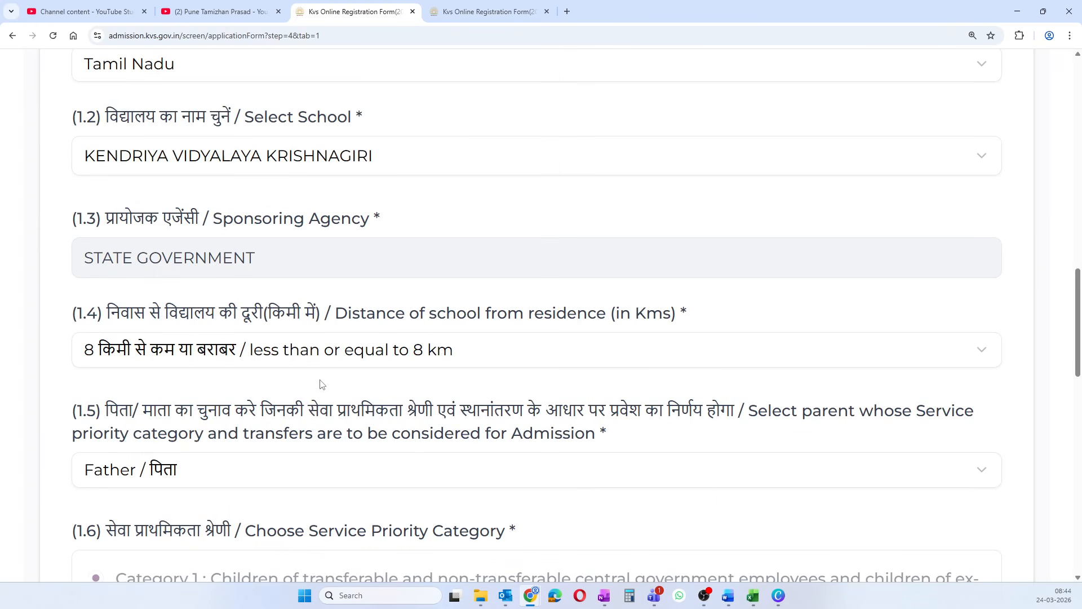
pyautogui.scroll(8, 322, 384)
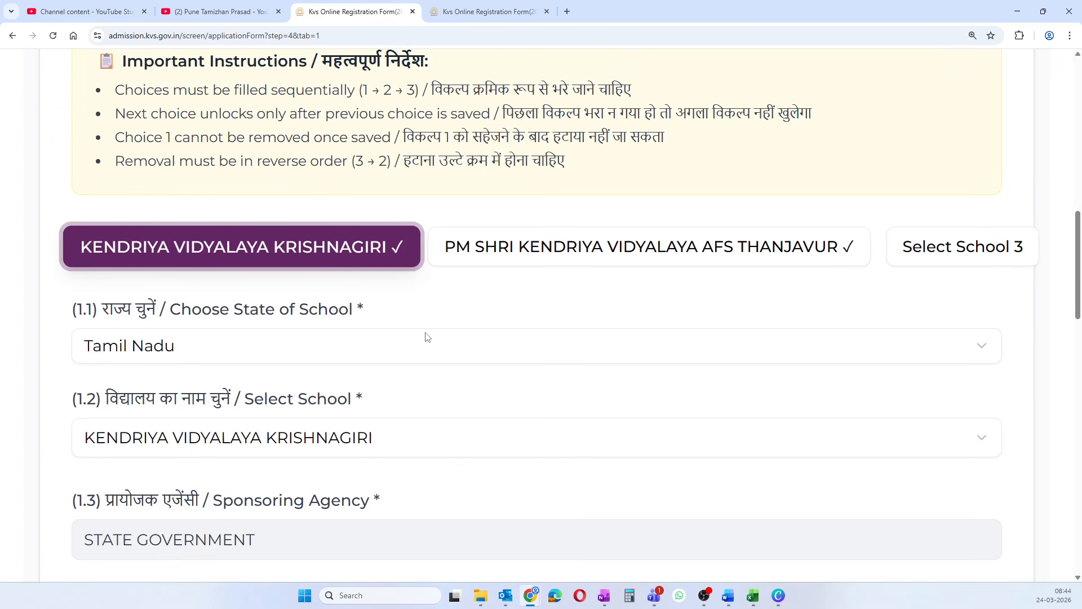
pyautogui.scroll(6, 427, 338)
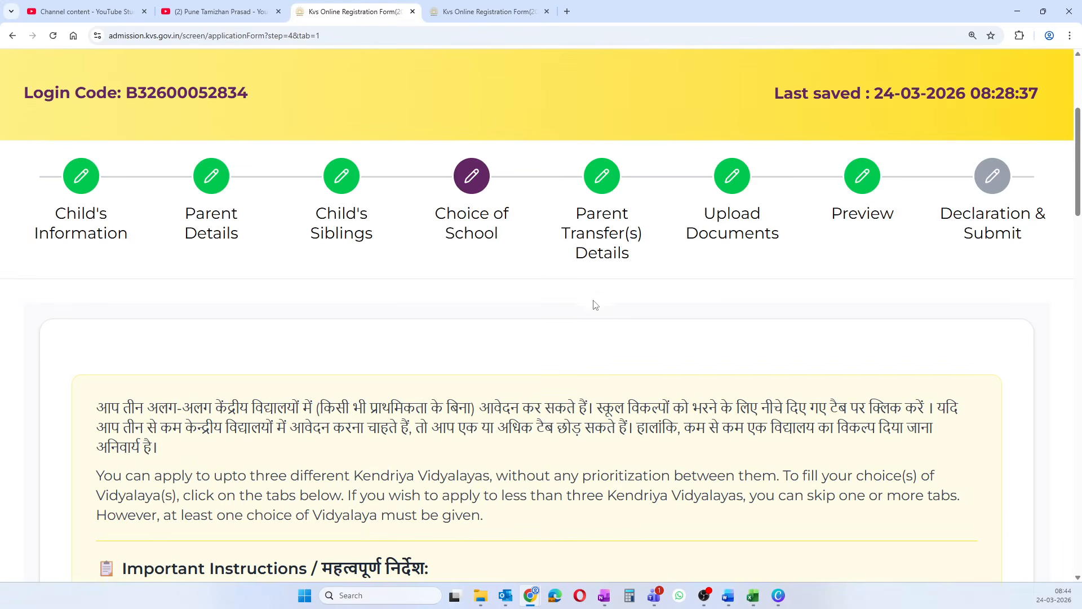
pyautogui.click(610, 246)
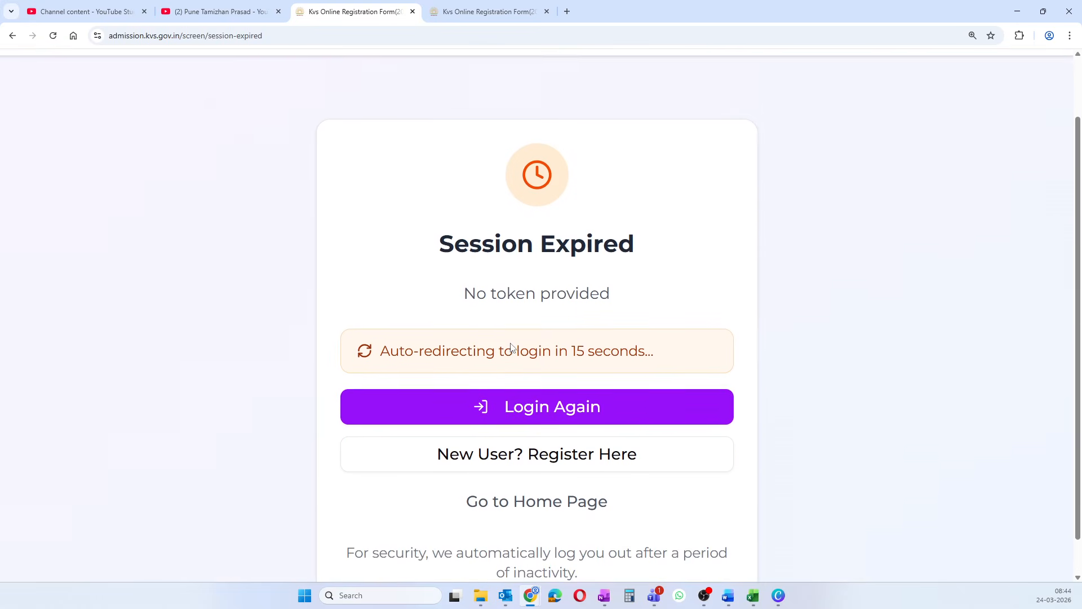
# - Return to the login page and paste the application's login code
pyautogui.scroll(2, 511, 343)
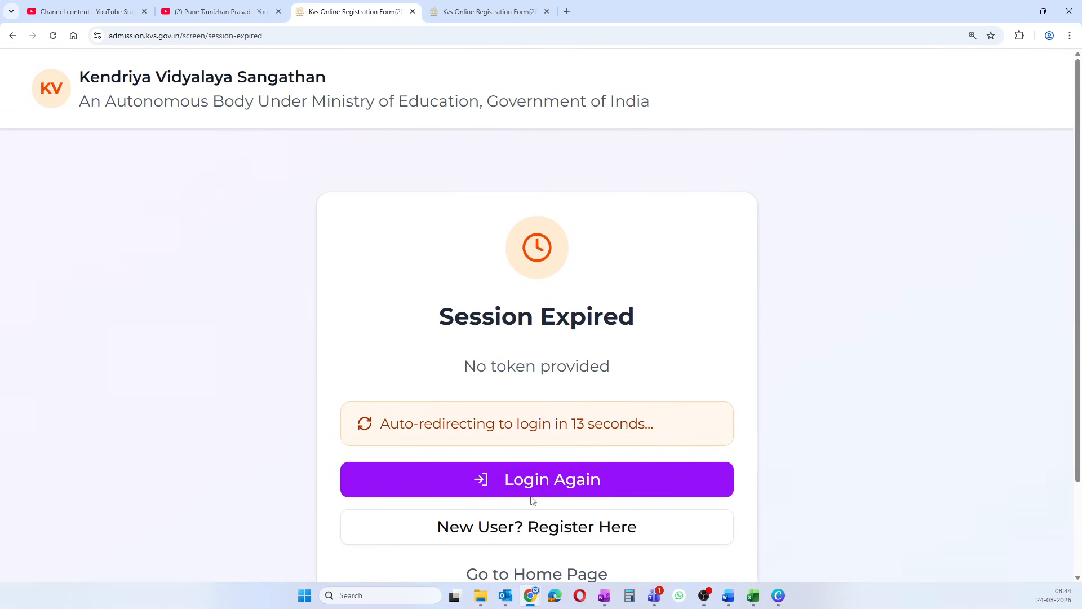
pyautogui.click(534, 479)
pyautogui.scroll(-5, 534, 494)
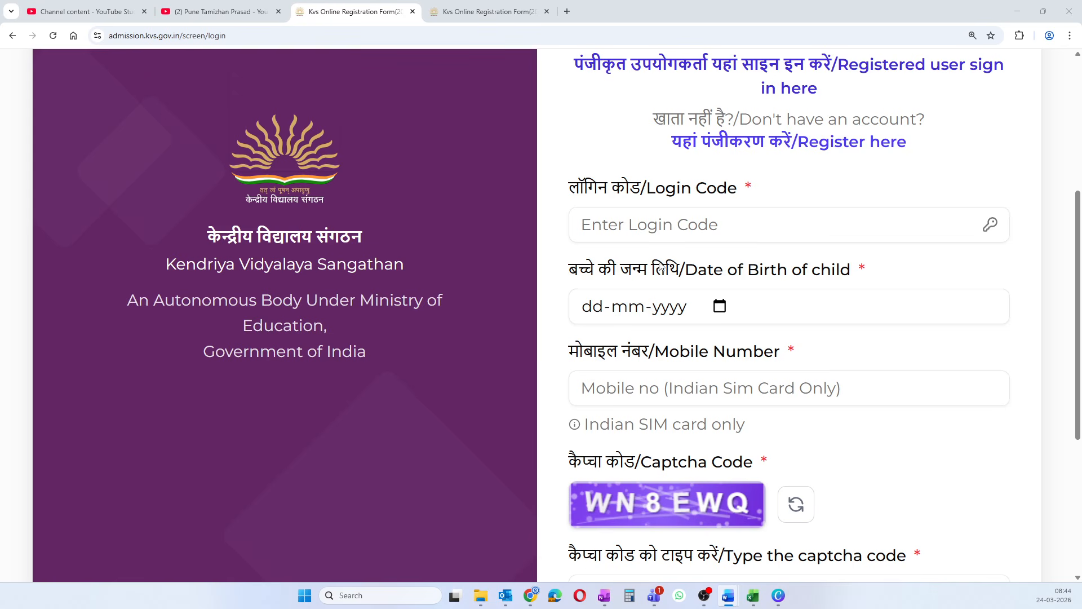
pyautogui.click(657, 234)
pyautogui.hotkey('ctrl', 'v')
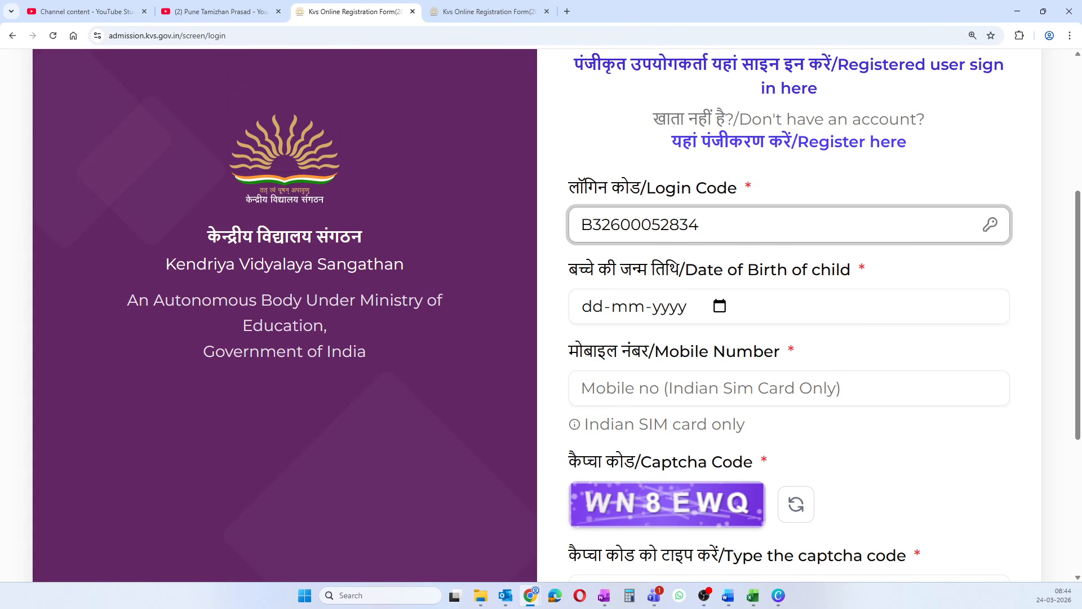
# - Pick the child's date of birth in February 2021 from the calendar
pyautogui.click(720, 306)
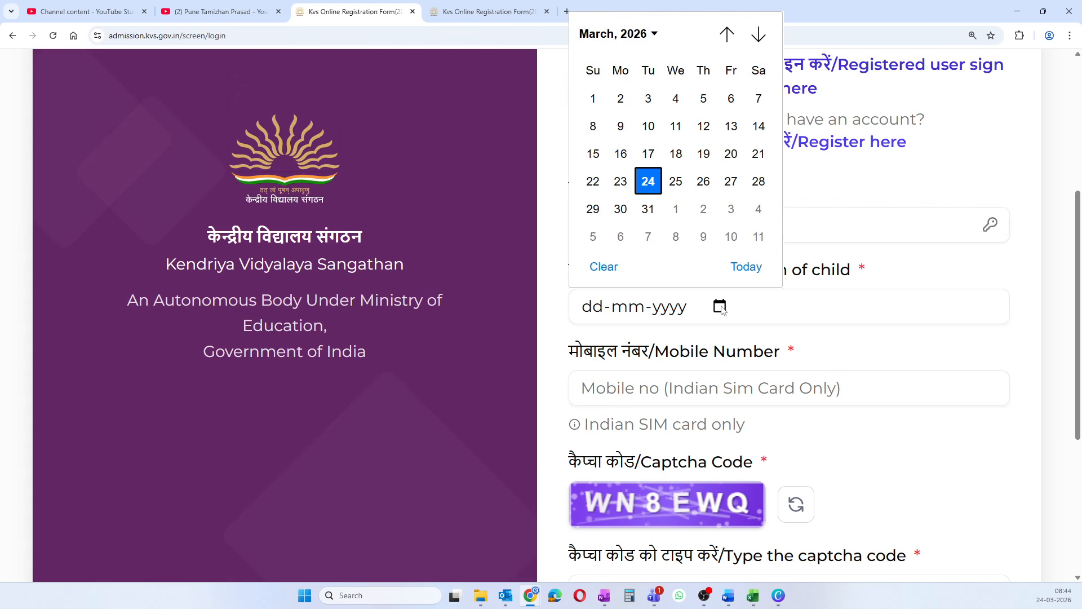
pyautogui.click(636, 35)
pyautogui.scroll(3, 627, 147)
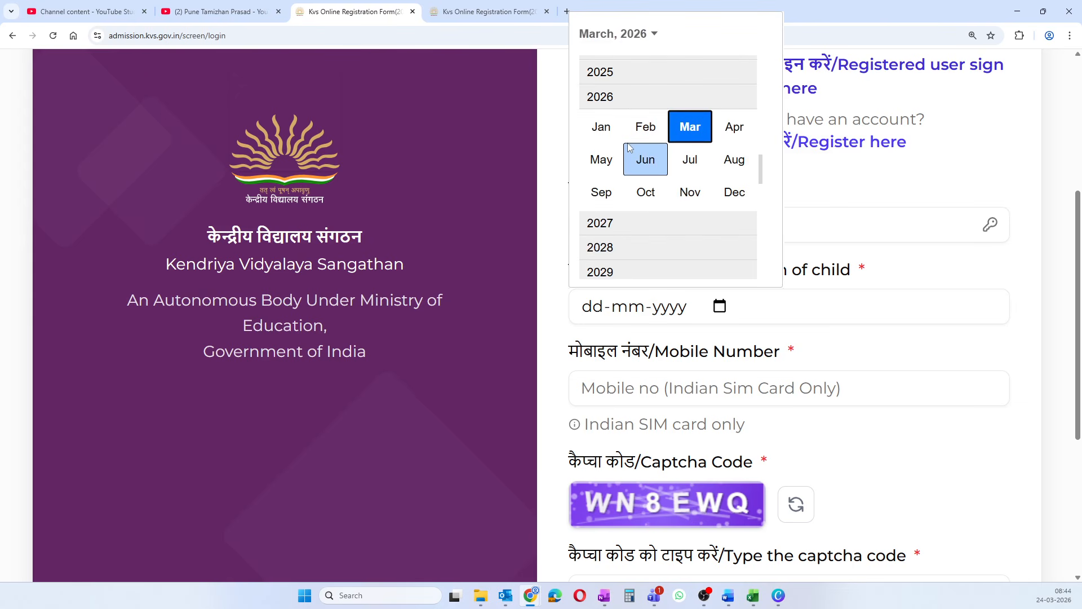
pyautogui.scroll(2, 623, 150)
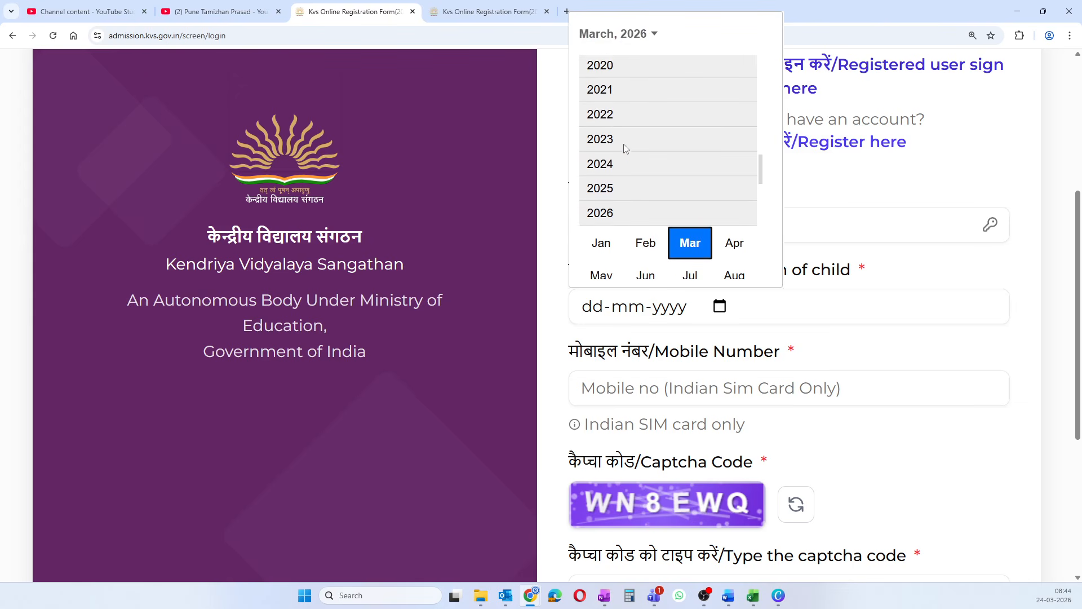
pyautogui.click(610, 92)
pyautogui.click(648, 101)
pyautogui.click(648, 126)
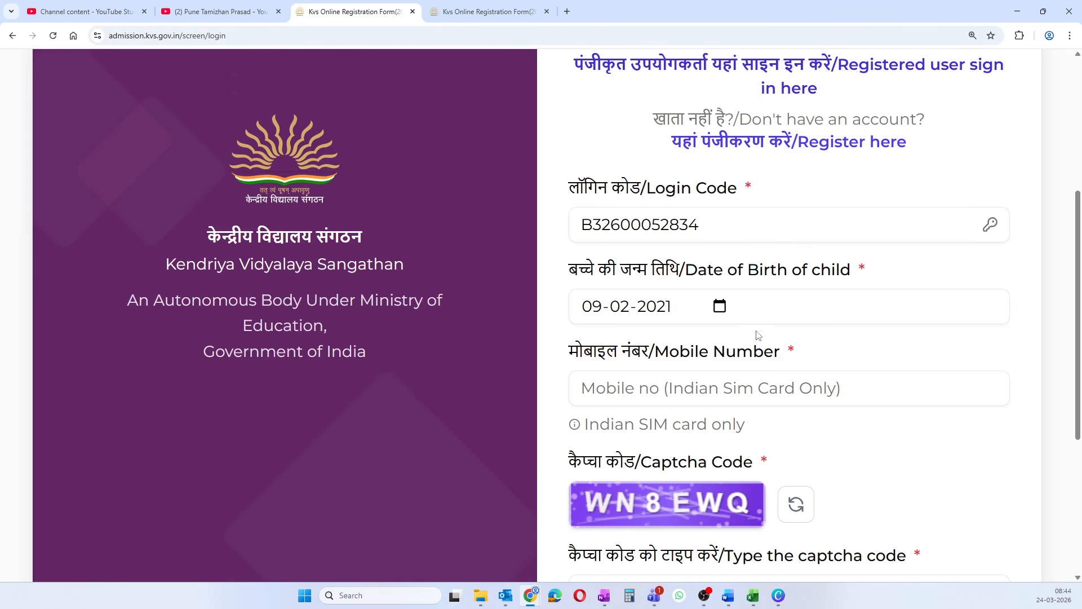
# - Paste the mobile number and enter captcha WN8EWQ
pyautogui.hotkey('alt', 'Tab')
pyautogui.click(597, 388)
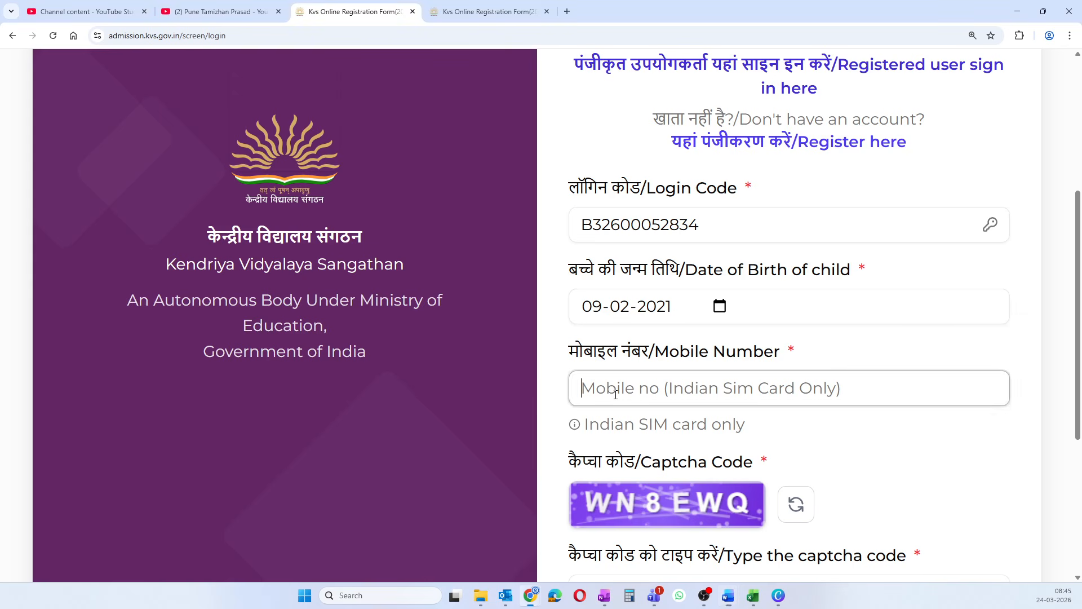
pyautogui.hotkey('ctrl', 'v')
pyautogui.scroll(-3, 624, 421)
pyautogui.click(624, 421)
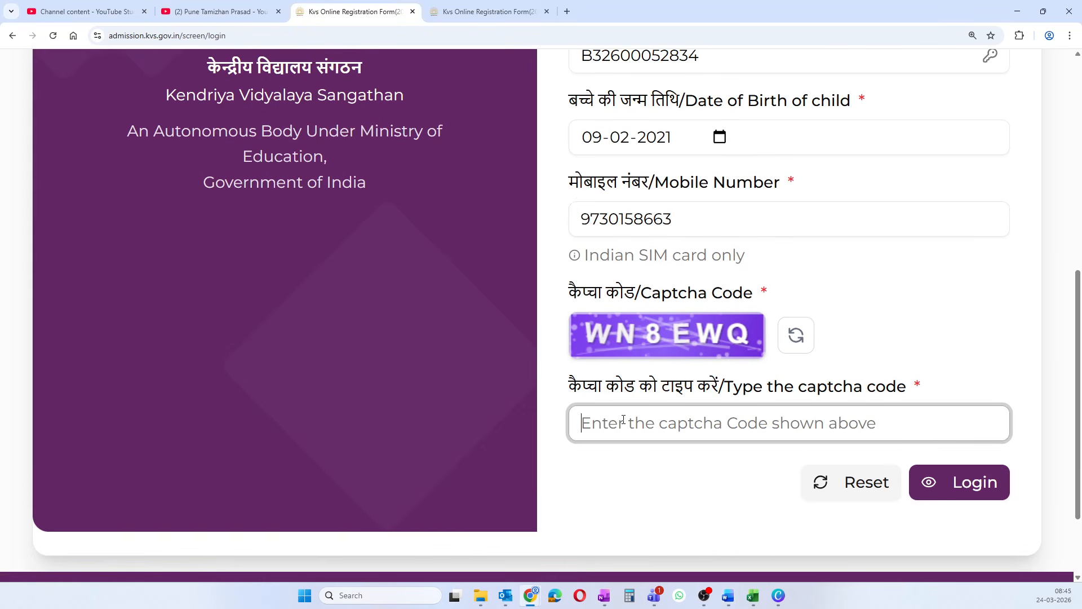
pyautogui.write('WN')
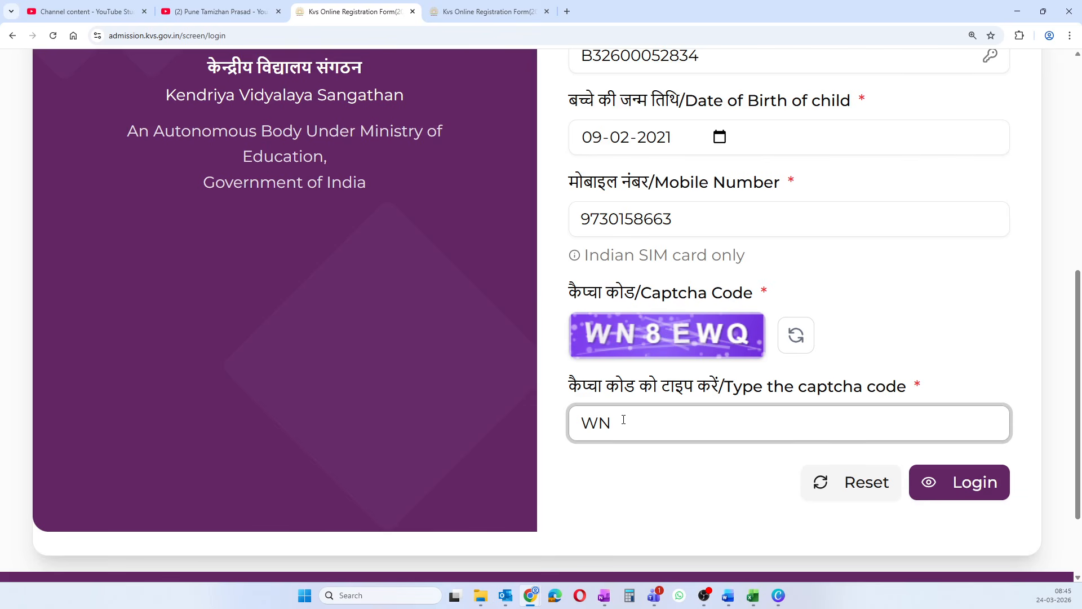
pyautogui.write('8EWQ')
# - Log back in and highlight the last-7-years window, 01-04-2019 to 31-03-2026, in the instructions
pyautogui.click(959, 486)
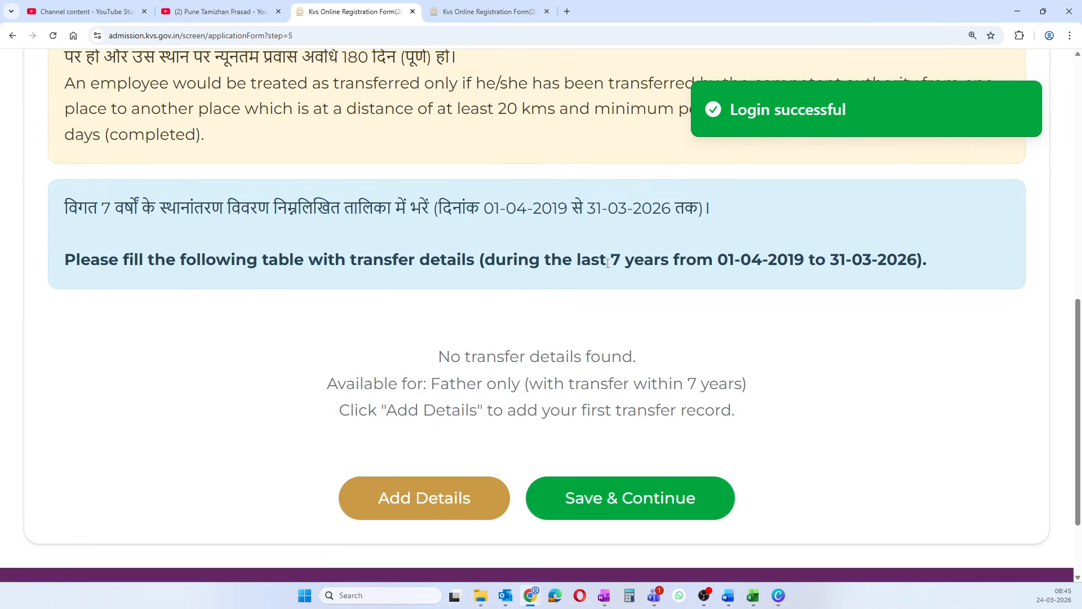
pyautogui.moveTo(483, 261); pyautogui.dragTo(654, 262)
pyautogui.click(739, 267)
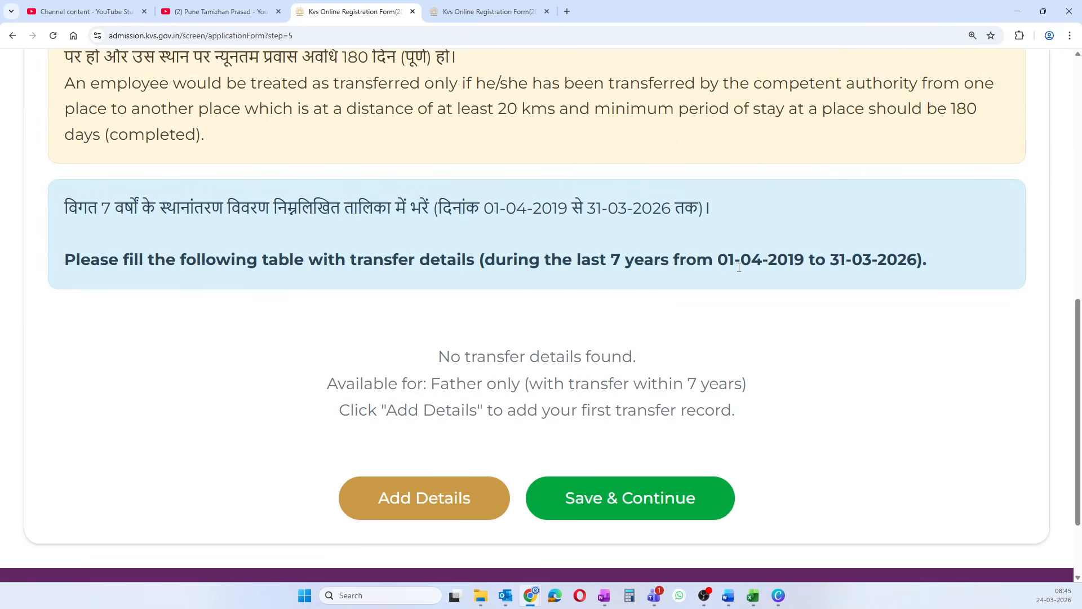
pyautogui.moveTo(721, 260); pyautogui.dragTo(914, 261)
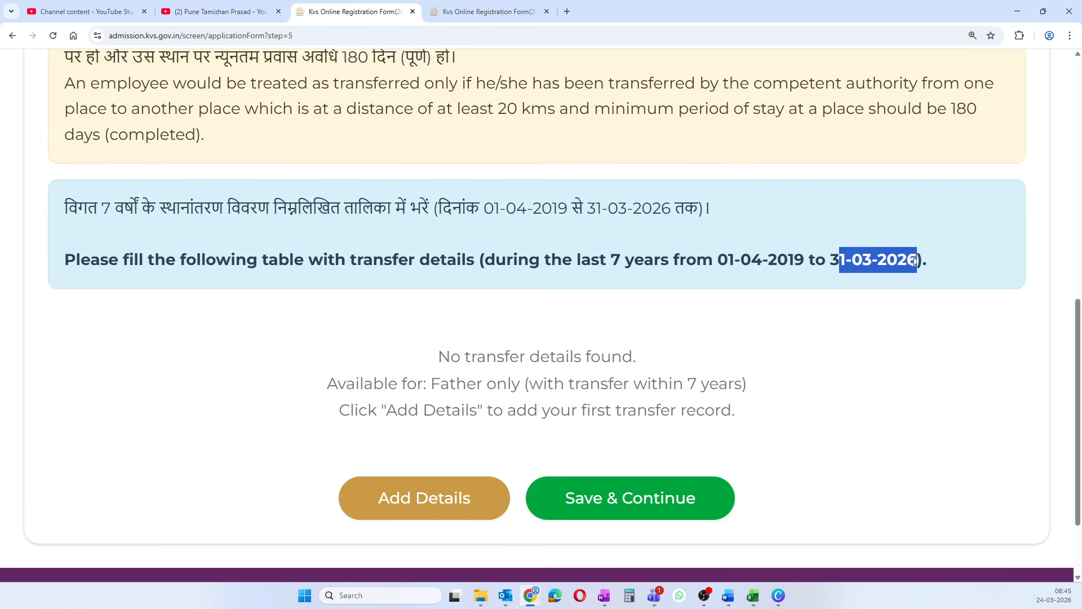
pyautogui.click(743, 257)
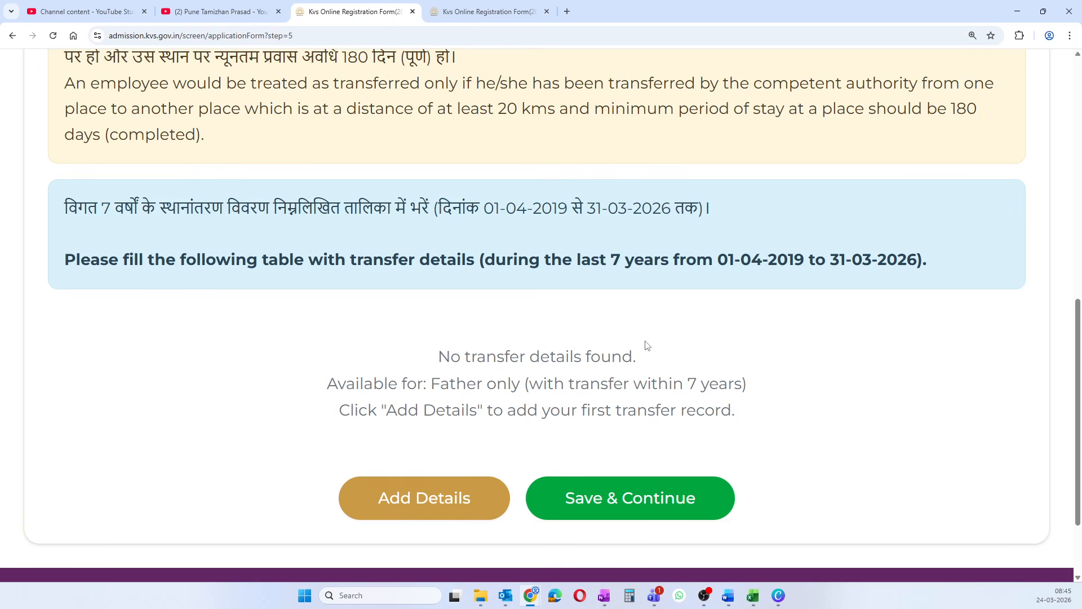
# - Start a new transfer record with Father as the transferring parent, then switch to the Excel workbook
pyautogui.click(428, 499)
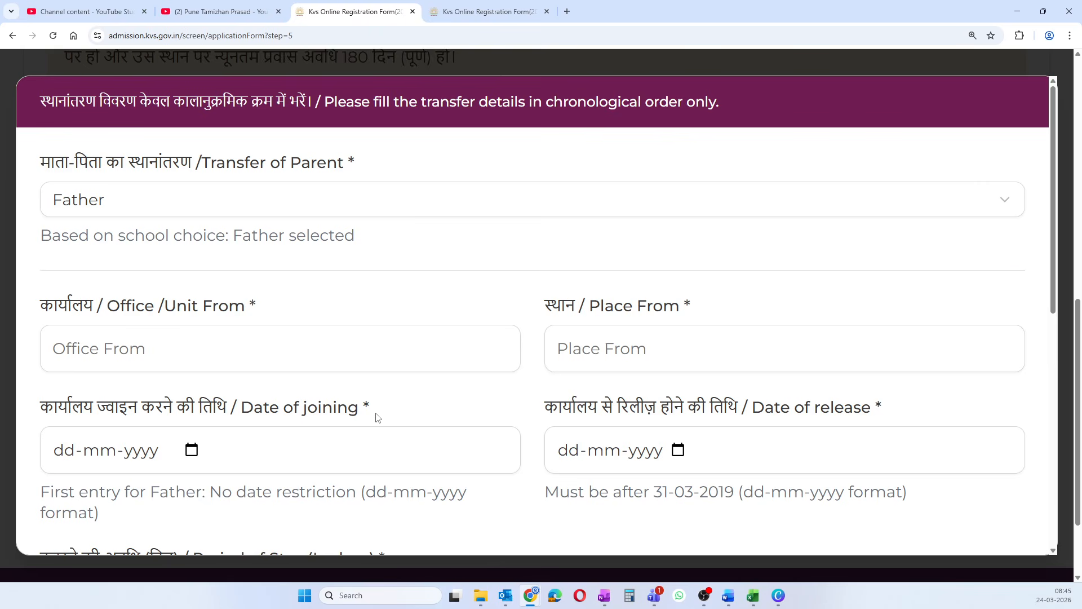
pyautogui.click(108, 196)
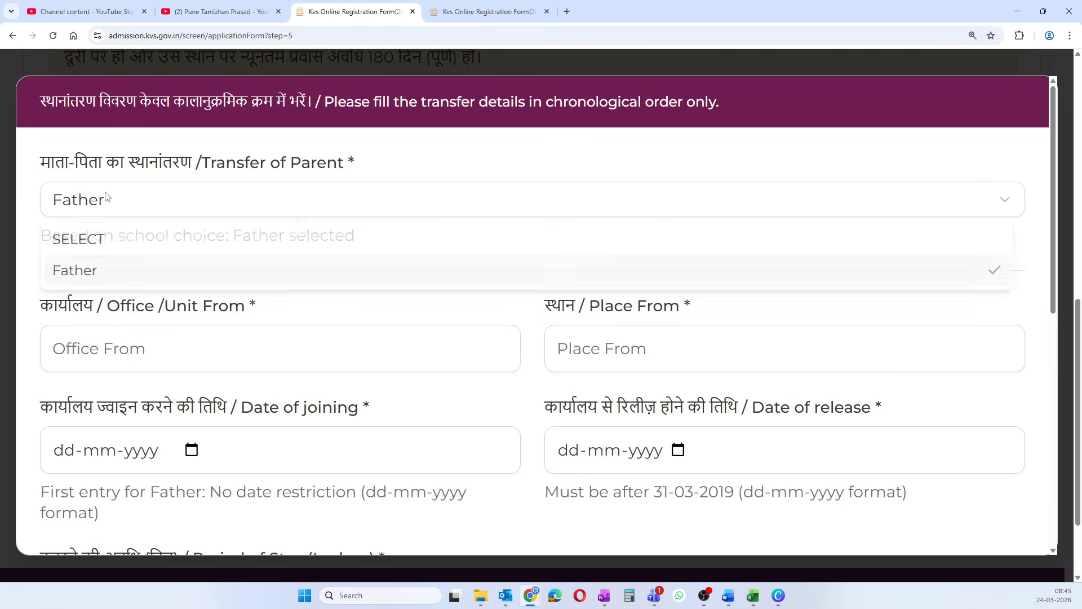
pyautogui.click(108, 194)
pyautogui.scroll(-2, 108, 214)
pyautogui.click(109, 236)
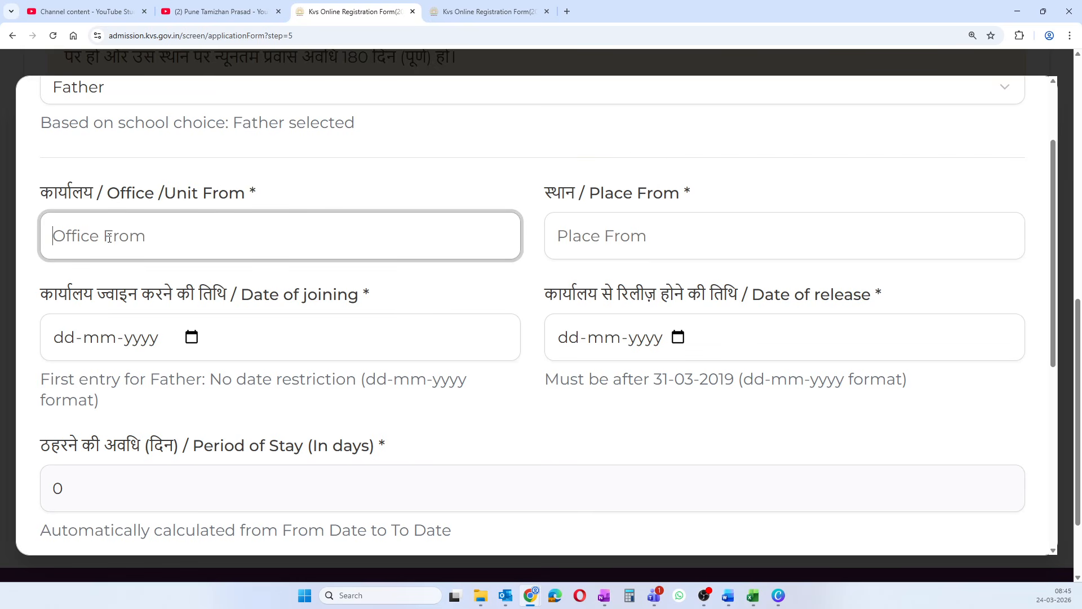
pyautogui.hotkey('alt', 'Tab')
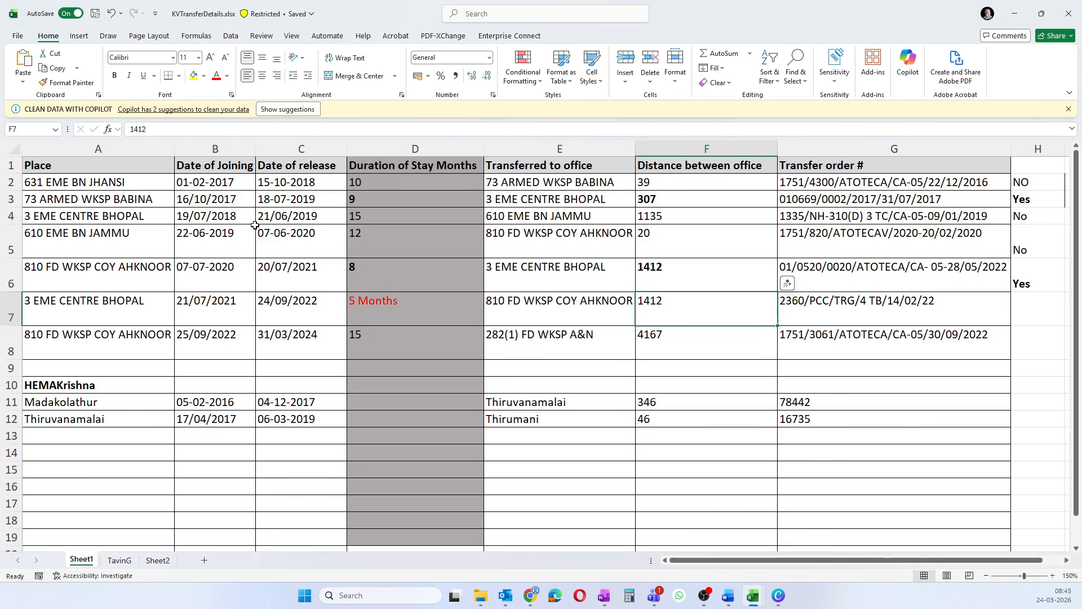
# - Review the first transfer: 631 EME BN JHANSI, released 15-10-2018, to 73 ARMED WKSP BABINA, distance 39
pyautogui.click(132, 182)
pyautogui.click(227, 188)
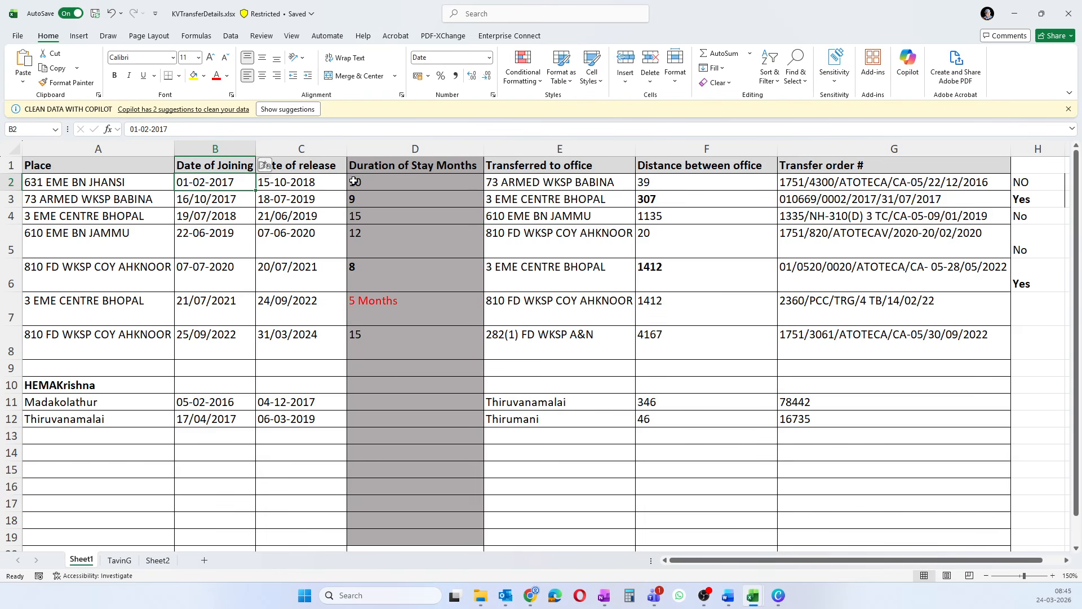
pyautogui.click(299, 182)
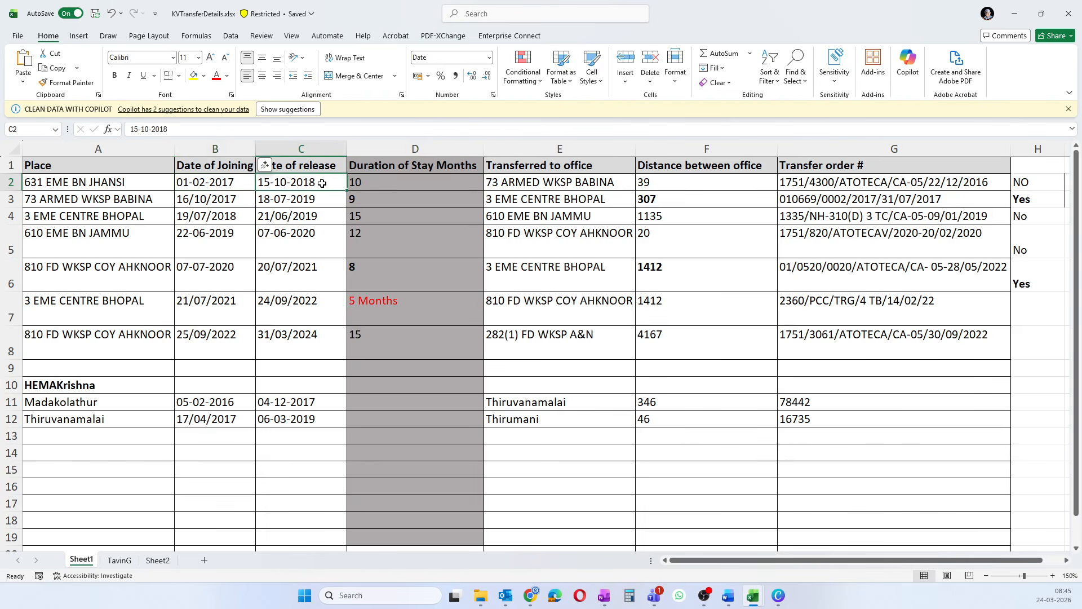
pyautogui.click(236, 183)
pyautogui.click(302, 183)
pyautogui.click(225, 181)
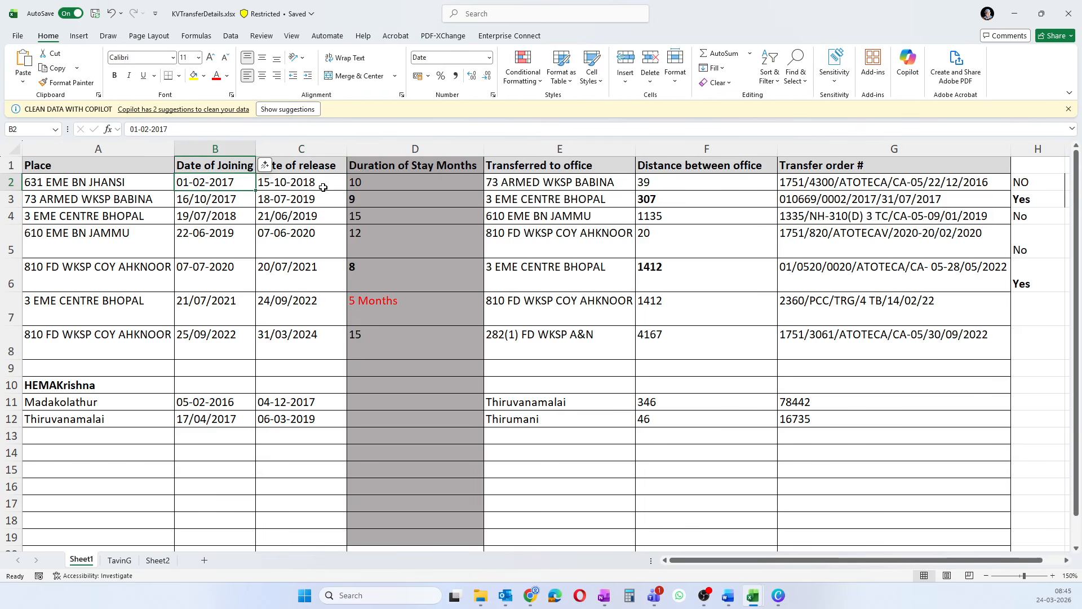
pyautogui.click(323, 187)
pyautogui.click(359, 190)
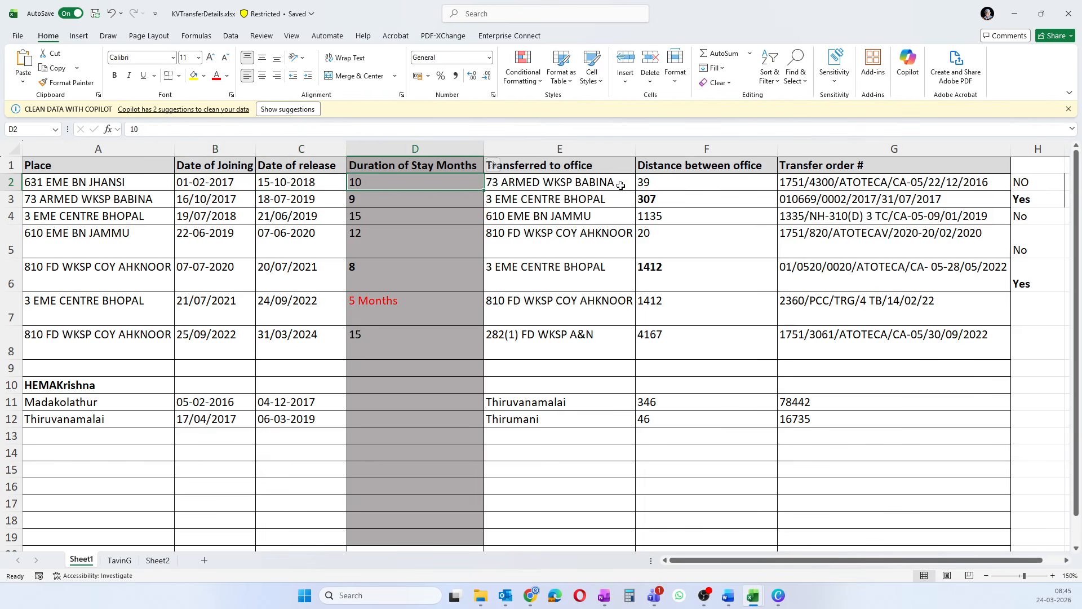
pyautogui.click(660, 183)
pyautogui.click(1017, 181)
pyautogui.click(558, 182)
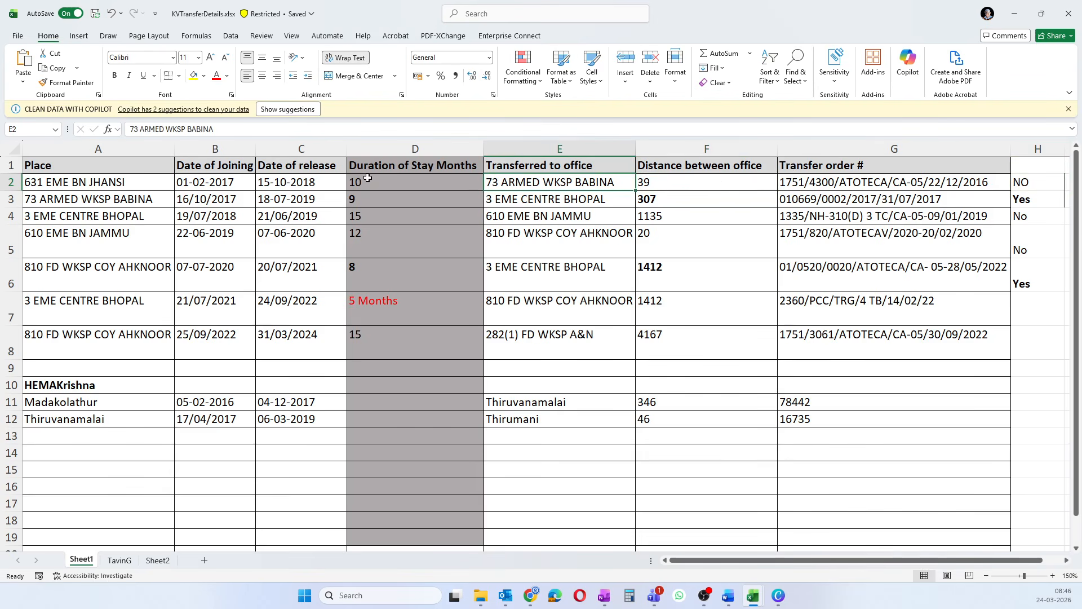
# - Review the second transfer: 16/10/2017 to 18-07-2019, 9 months, to 3 EME CENTRE BHOPAL, distance 307
pyautogui.click(238, 199)
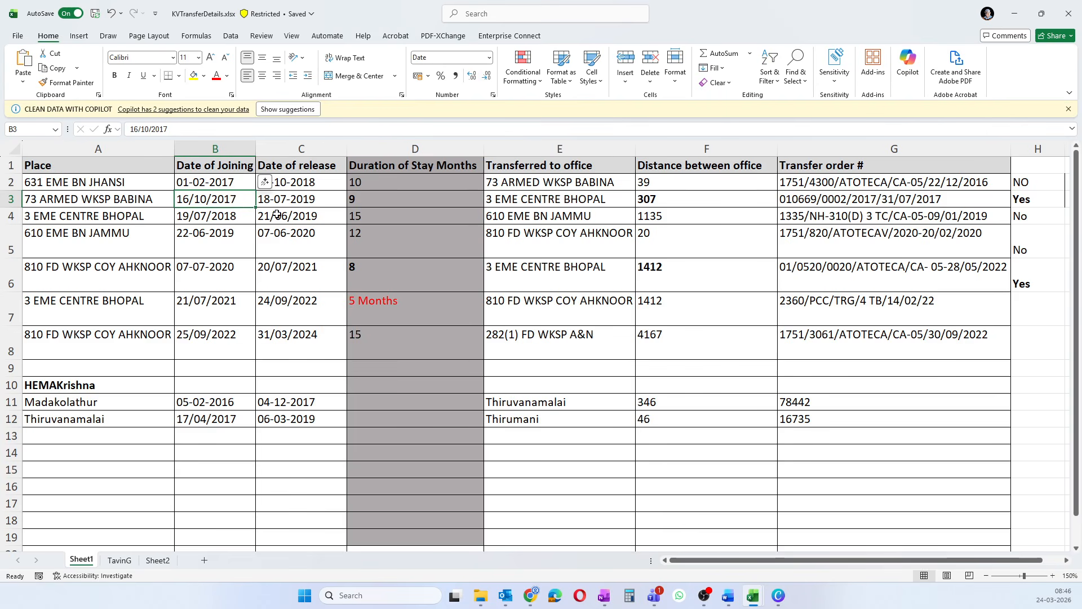
pyautogui.click(286, 198)
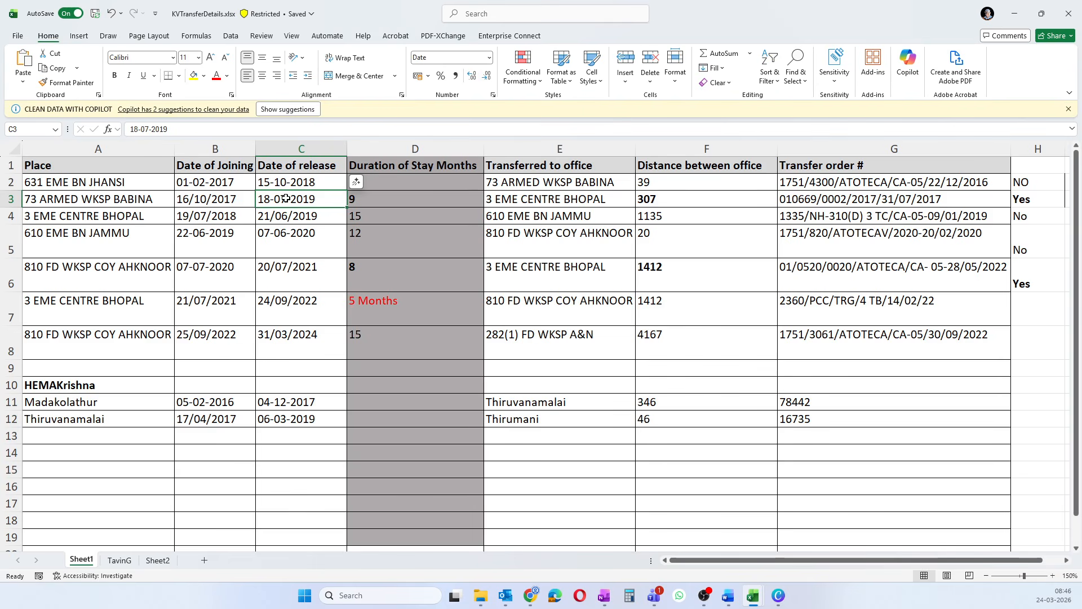
pyautogui.click(361, 201)
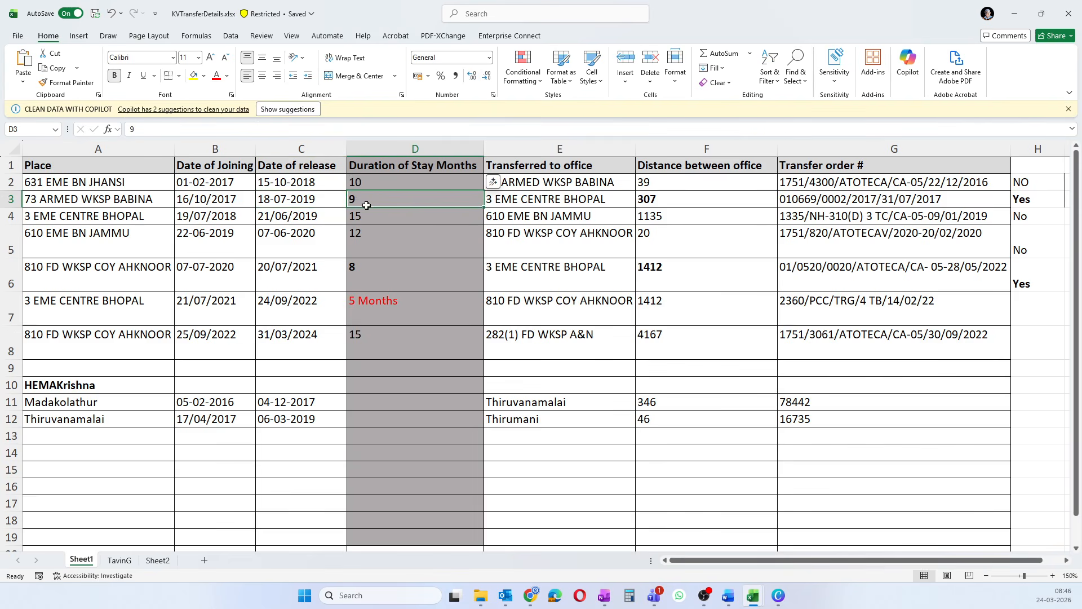
pyautogui.click(657, 197)
pyautogui.click(527, 197)
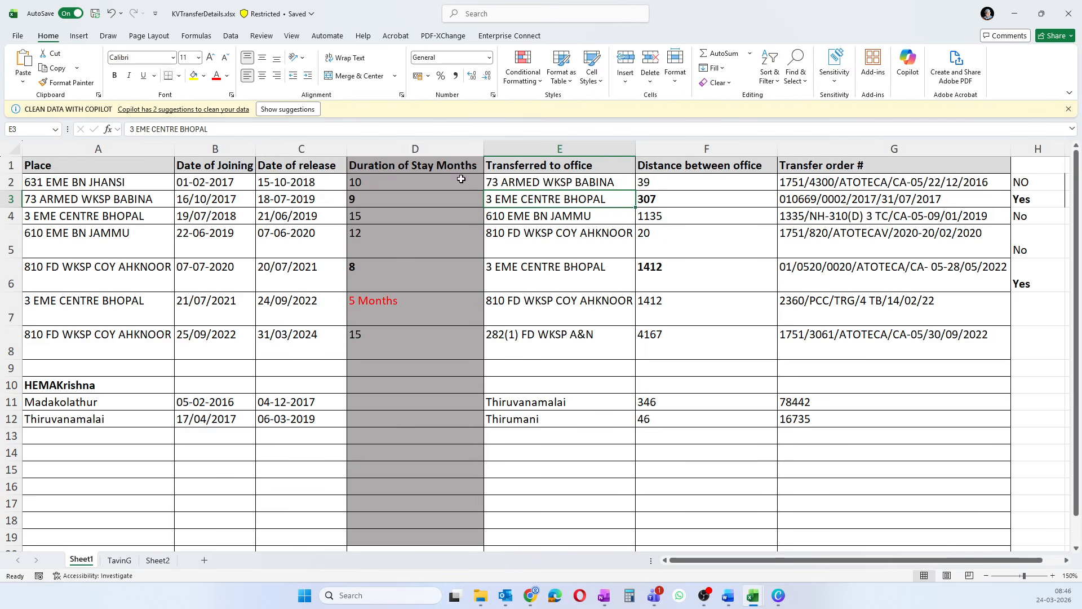
pyautogui.click(656, 193)
pyautogui.click(796, 200)
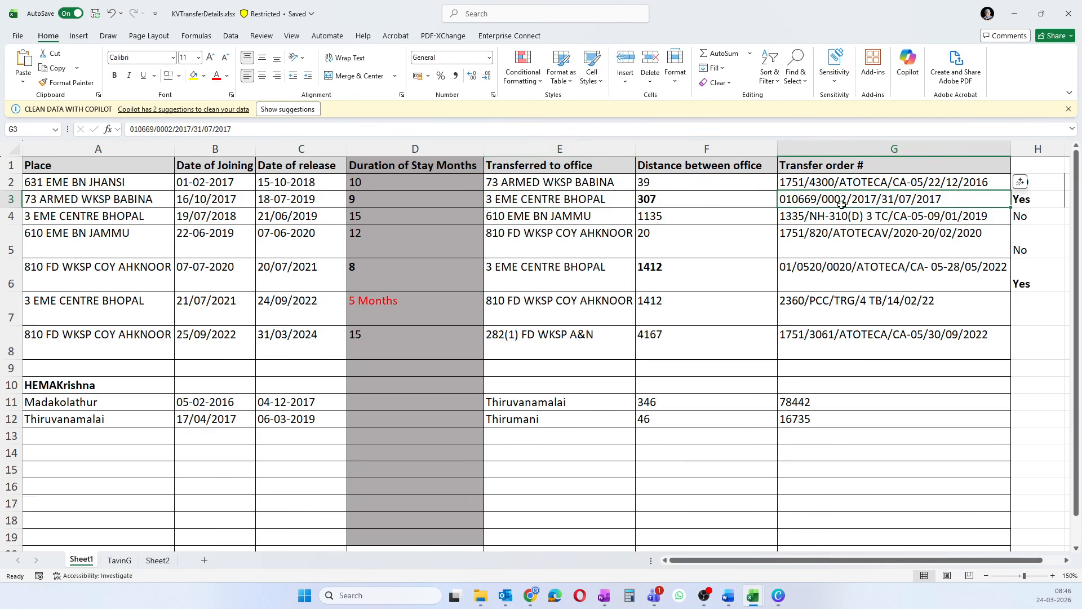
pyautogui.click(1016, 201)
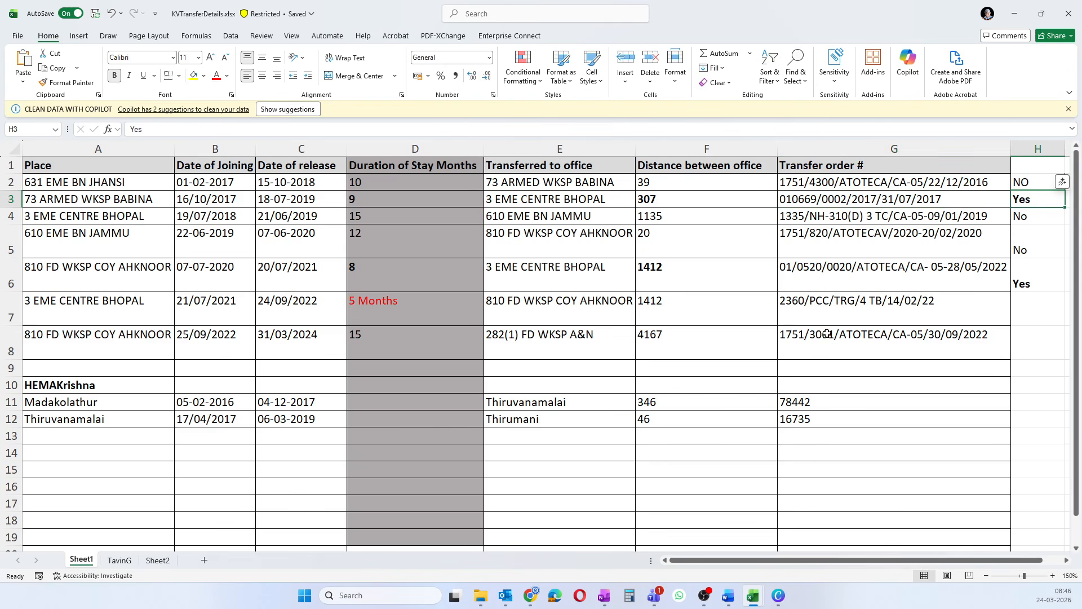
# - Check row 7: joined 21/07/2021, released 24/09/2022, 5 months stay, distance 1412
pyautogui.click(214, 317)
pyautogui.press('Right')
pyautogui.click(233, 309)
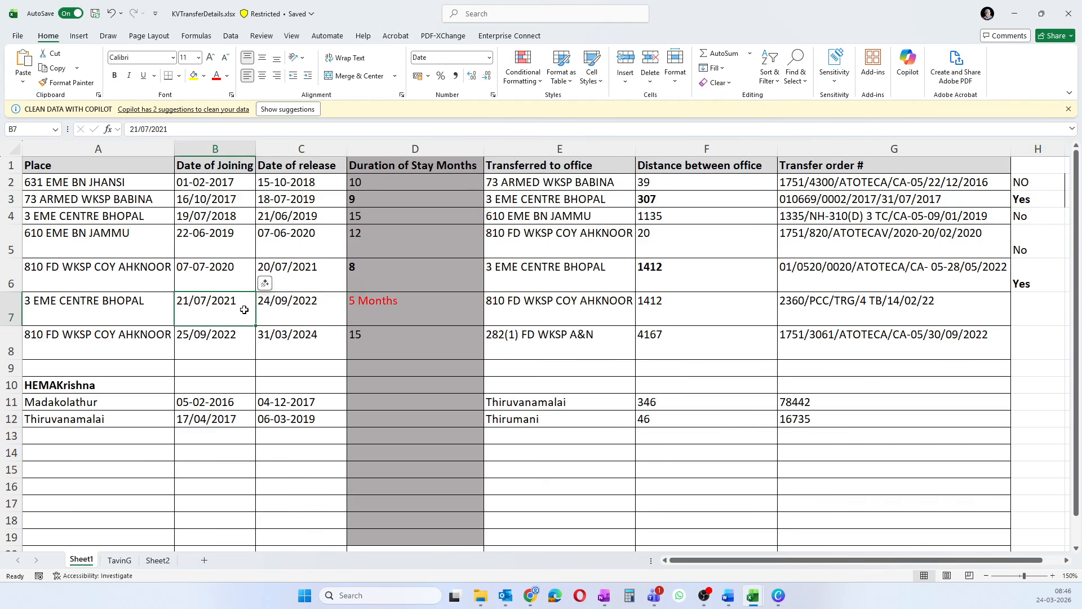
pyautogui.click(294, 310)
pyautogui.click(401, 309)
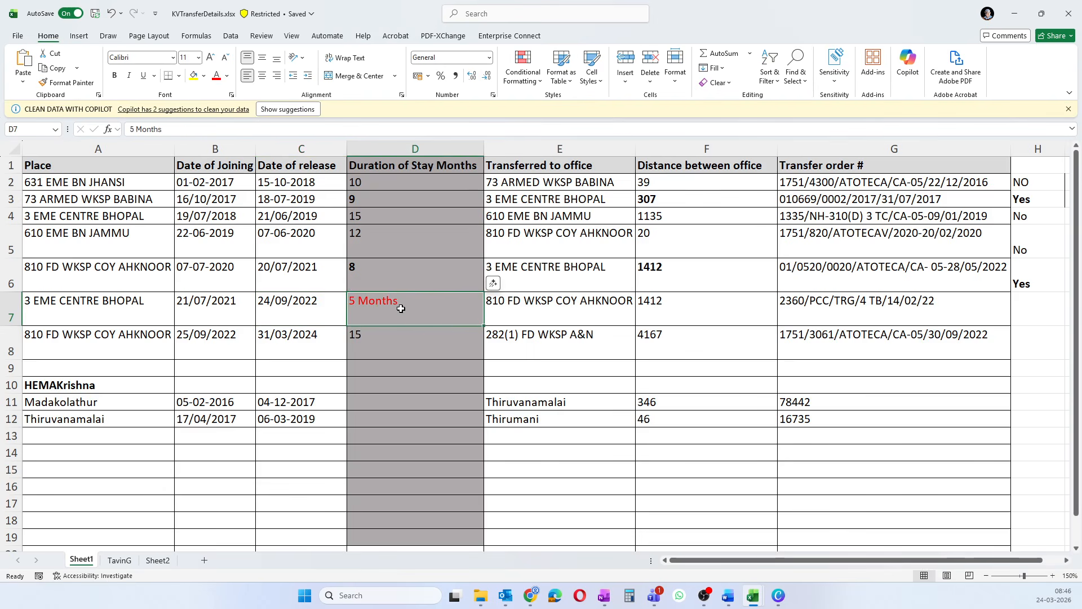
pyautogui.click(697, 306)
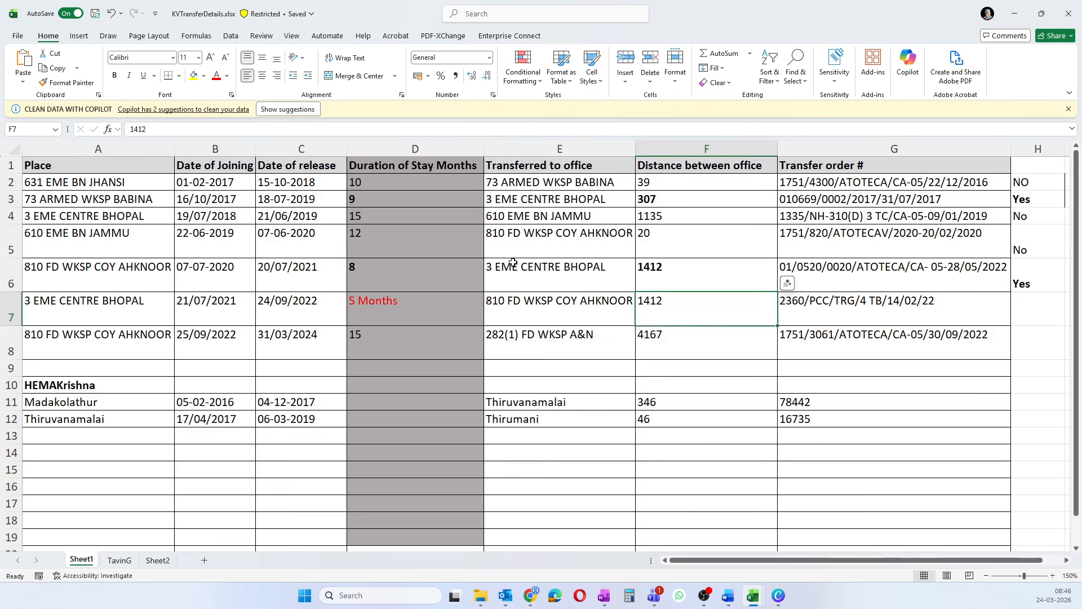
# - Check row 5: 22-06-2019 to 07-06-2020, 12-month stay, distance 20, then minimize Excel
pyautogui.click(299, 285)
pyautogui.click(260, 239)
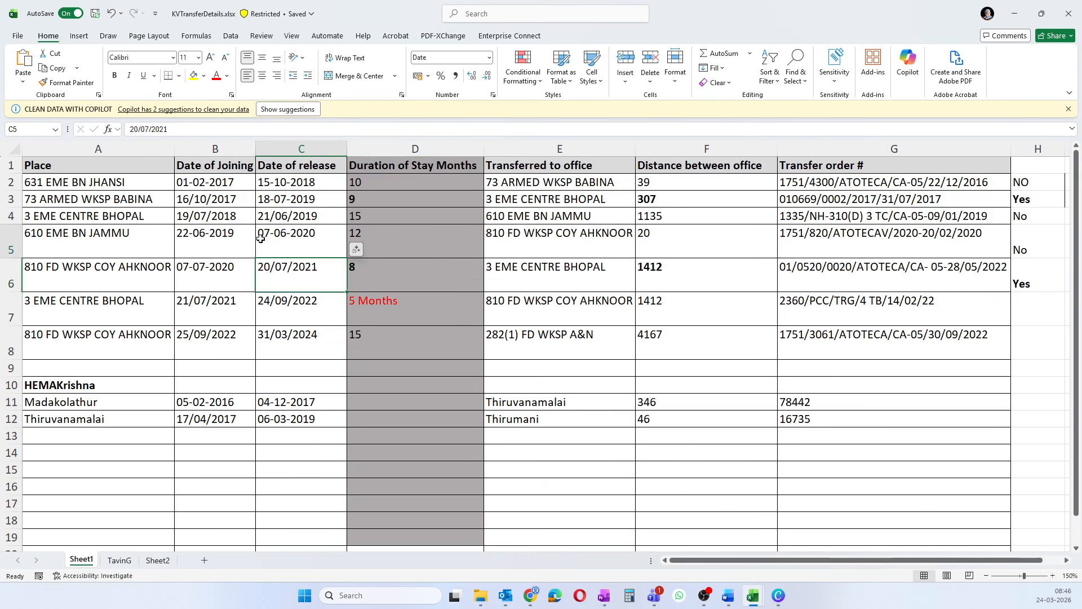
pyautogui.click(389, 241)
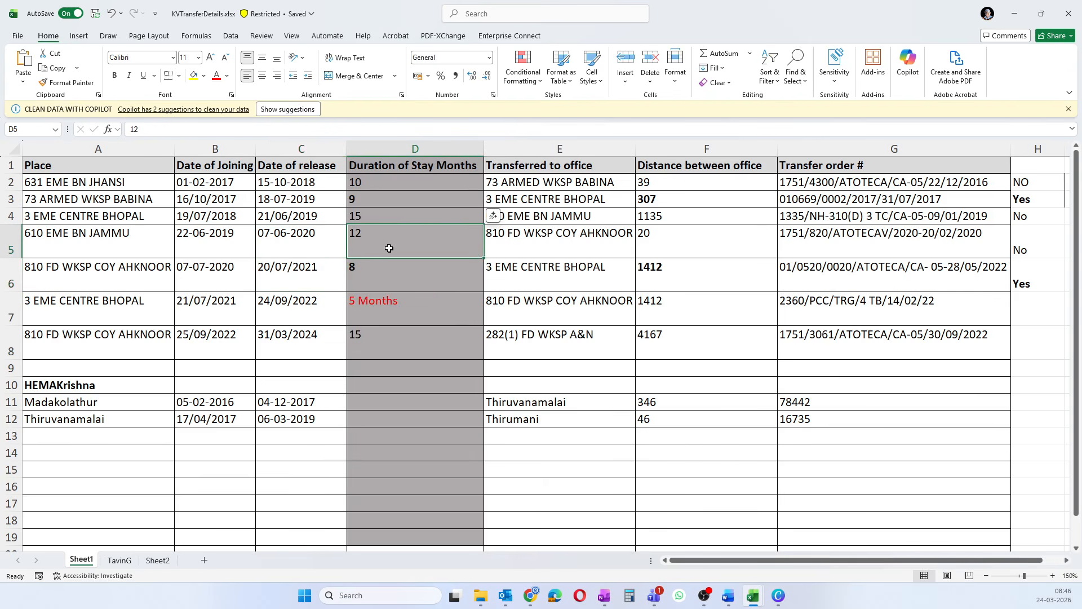
pyautogui.click(196, 249)
pyautogui.press('Right')
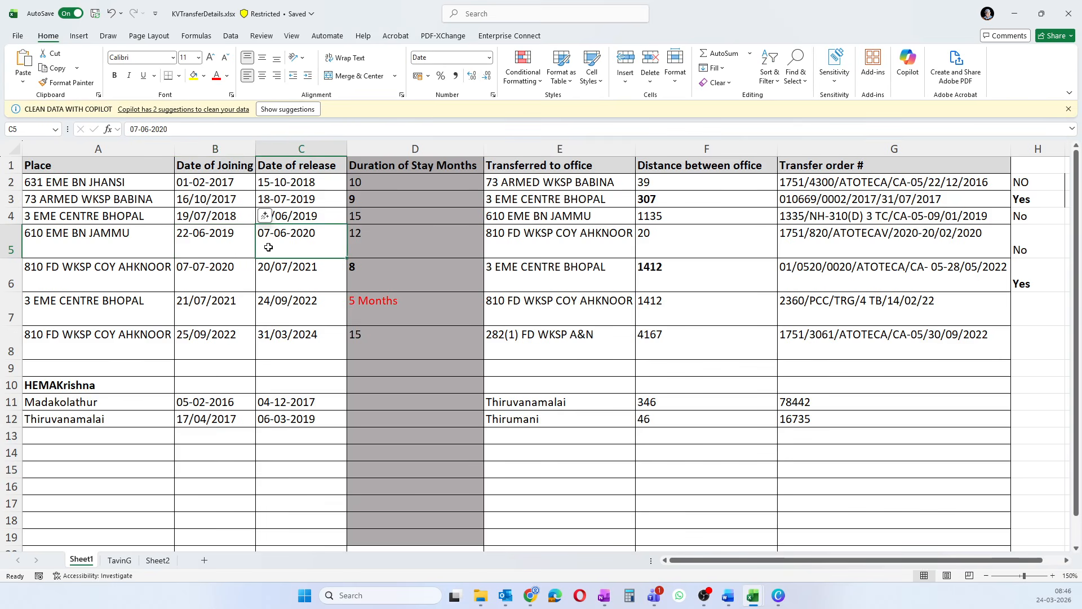
pyautogui.click(223, 241)
pyautogui.click(646, 234)
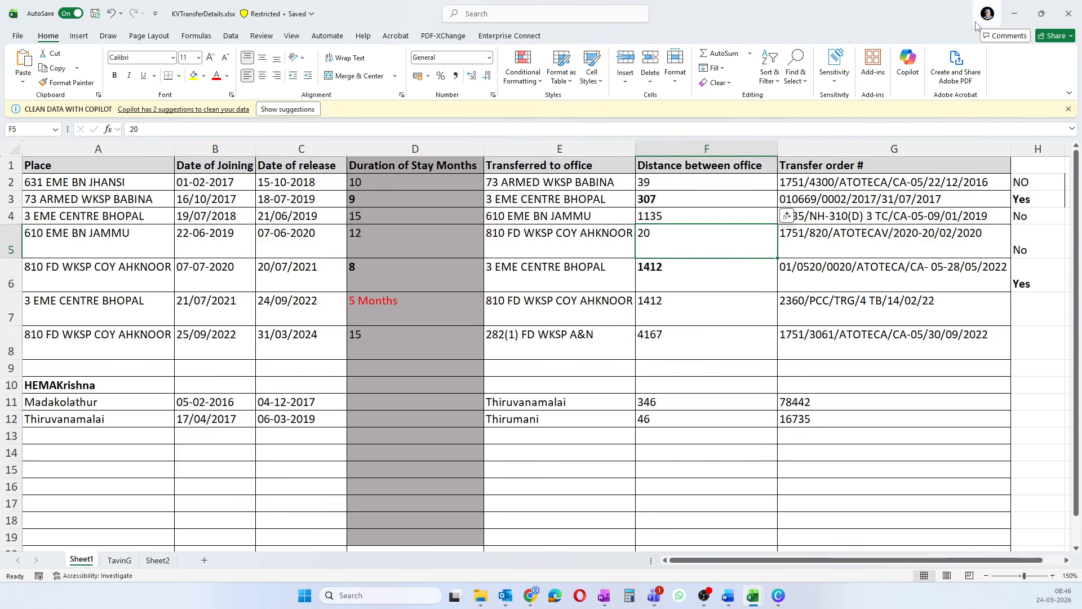
pyautogui.click(1013, 13)
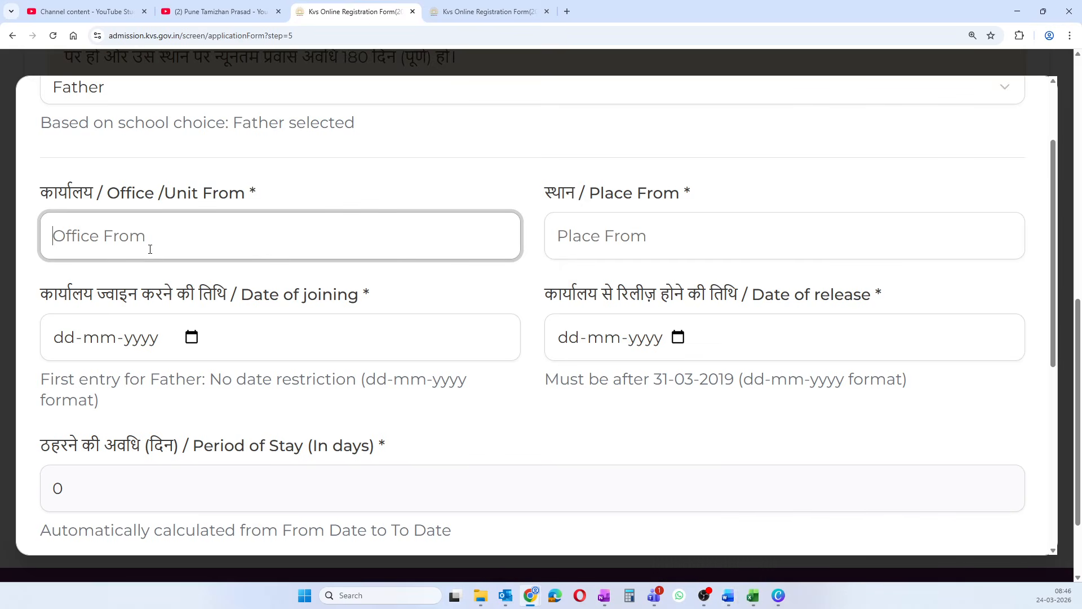
# - Enter office from AMBBAL and place from AMABALA
pyautogui.write('AMBNA')
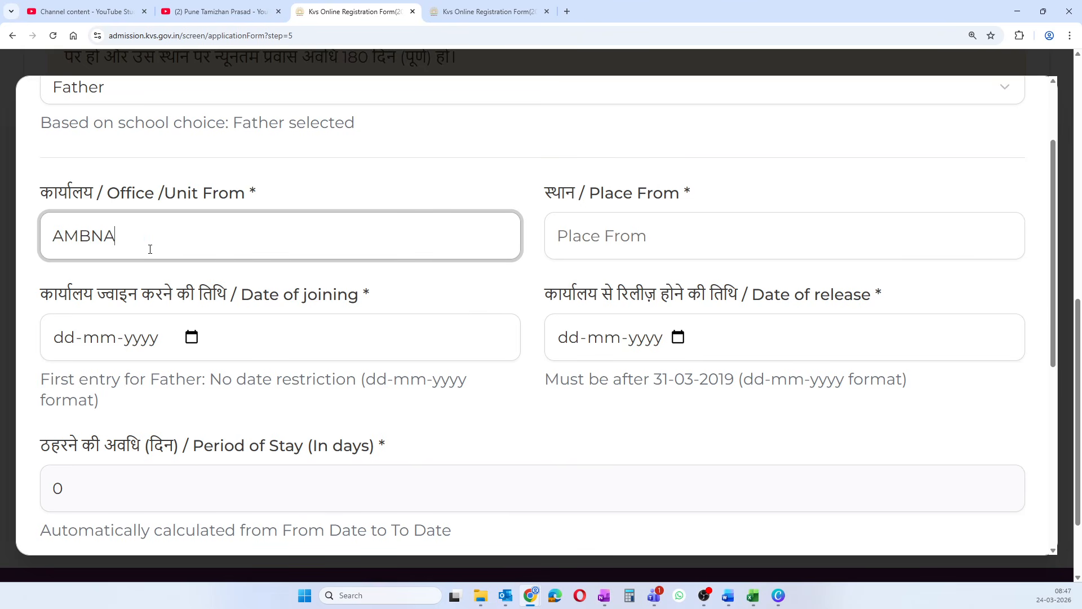
pyautogui.press('BackSpace')
pyautogui.press('BackSpace')
pyautogui.write('BAL')
pyautogui.click(603, 226)
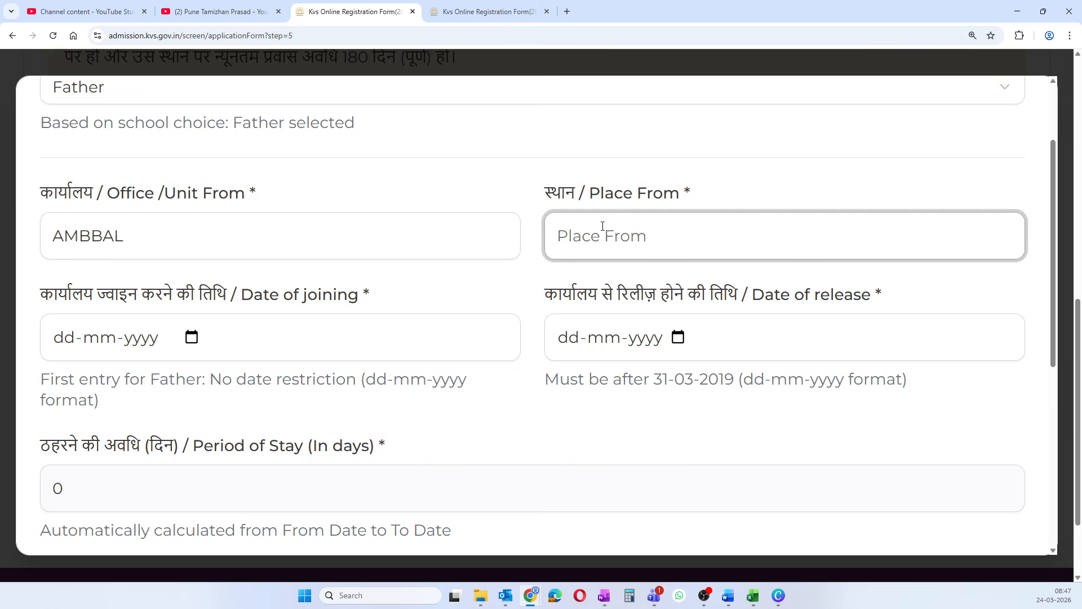
pyautogui.write('AMABALA')
# - Set the date of joining to 14-02-2017
pyautogui.click(190, 341)
pyautogui.click(100, 60)
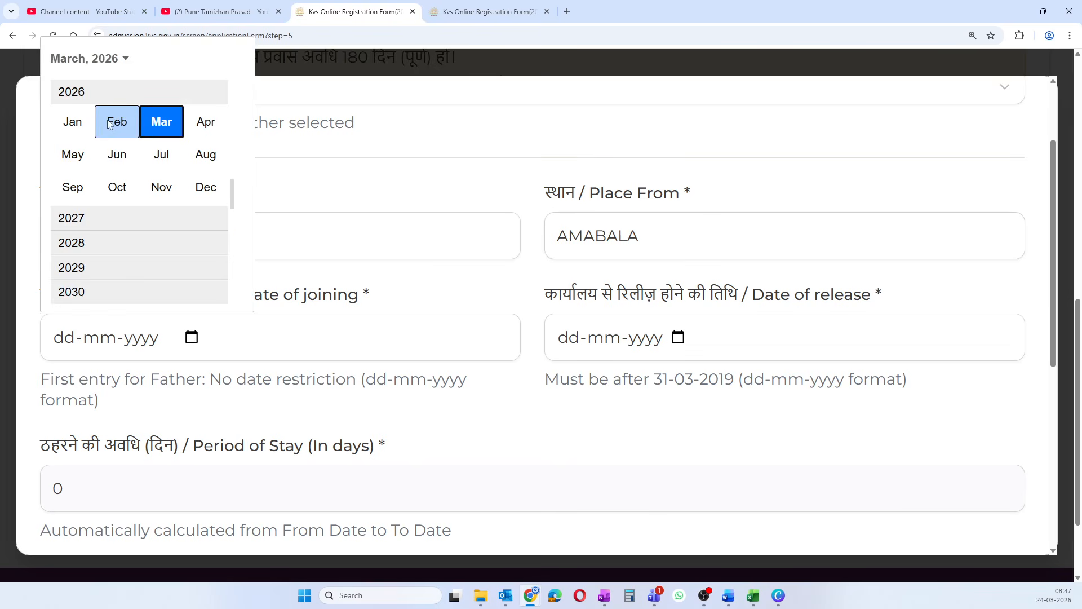
pyautogui.scroll(5, 109, 124)
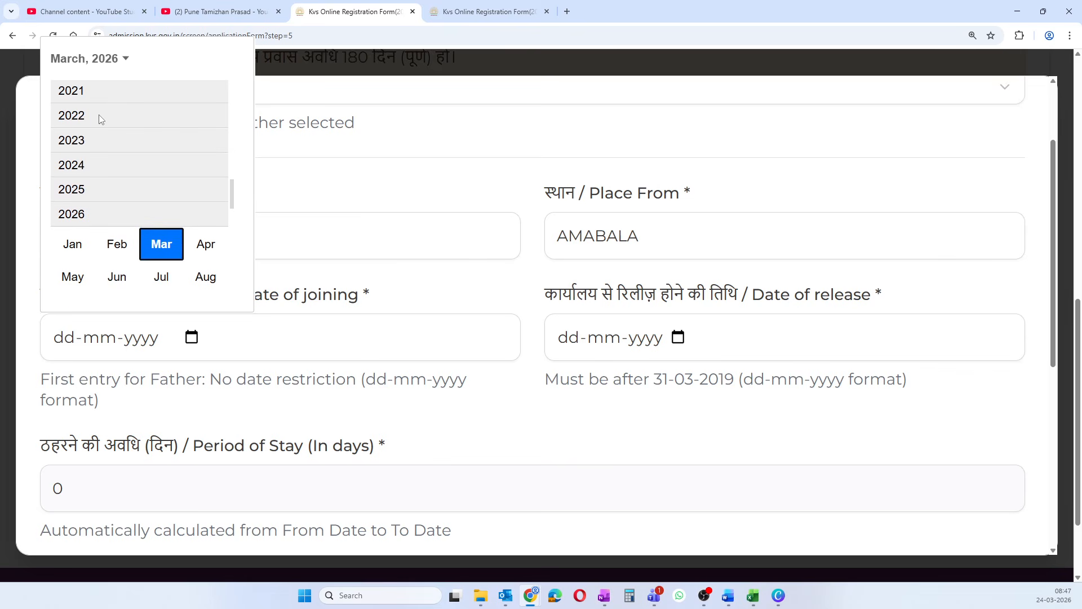
pyautogui.scroll(5, 99, 116)
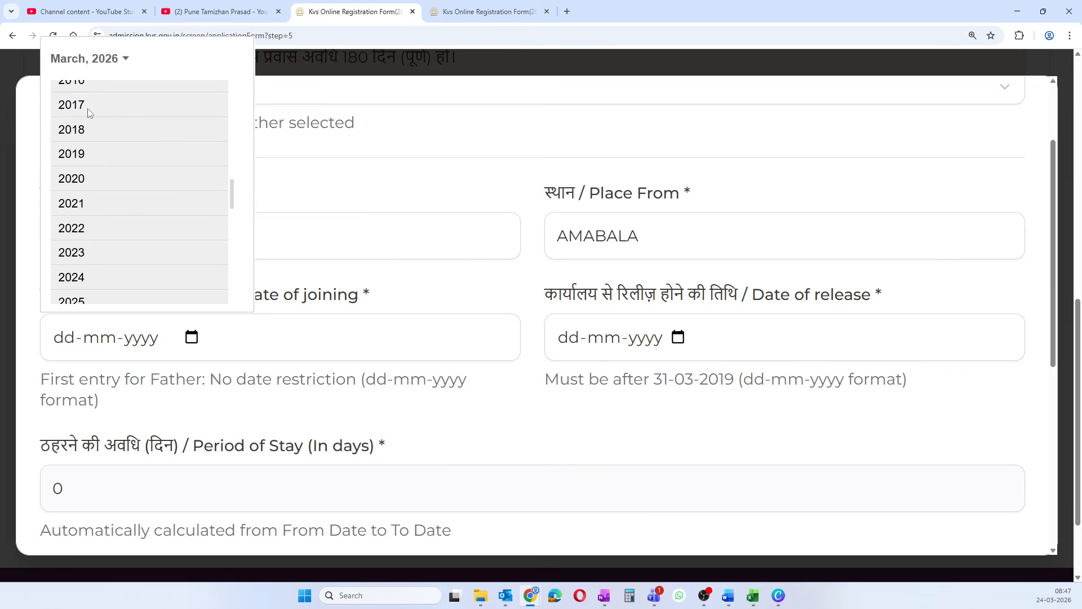
pyautogui.click(88, 113)
pyautogui.click(108, 125)
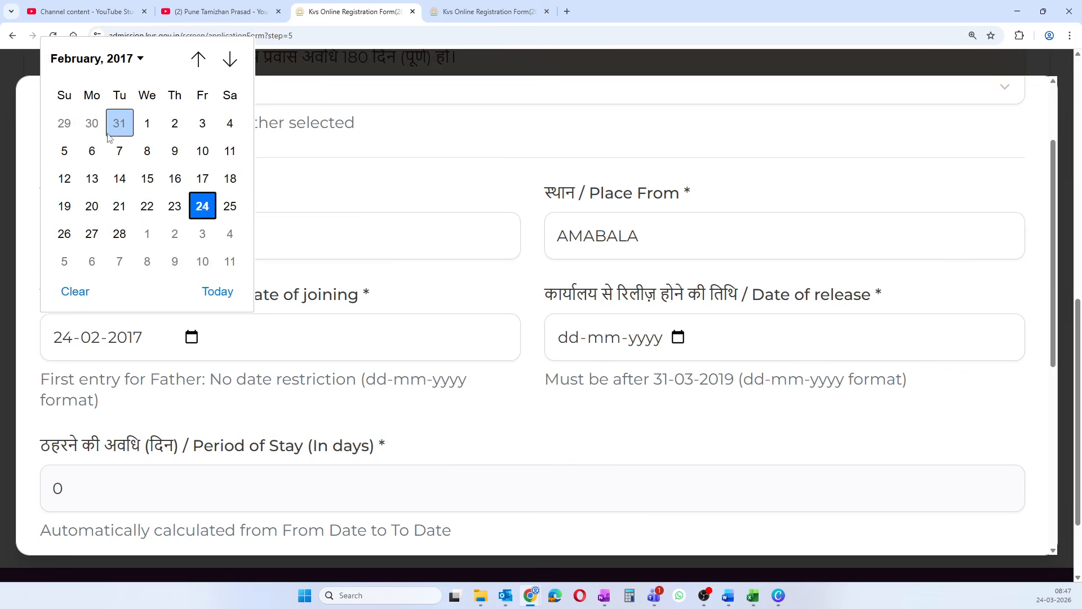
pyautogui.click(119, 179)
# - Set the date of release to 02-04-2019
pyautogui.click(676, 338)
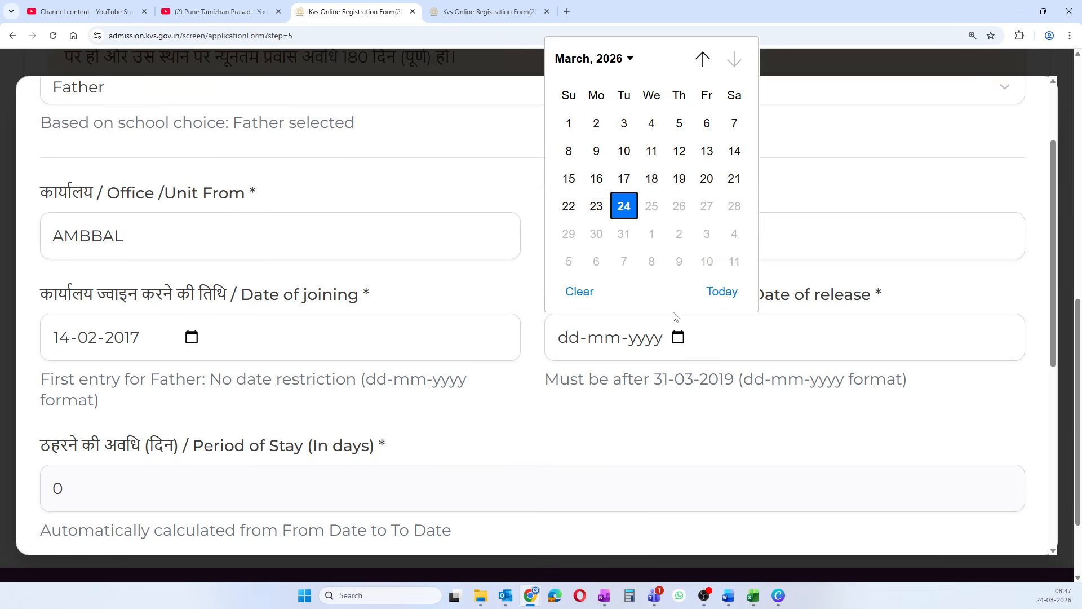
pyautogui.scroll(1, 625, 139)
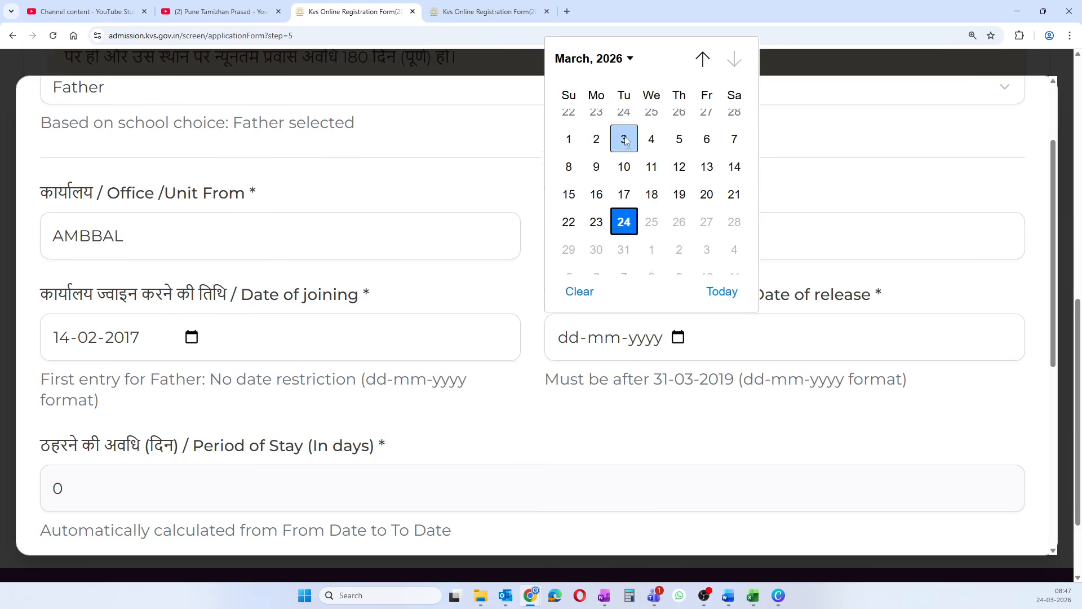
pyautogui.click(599, 61)
pyautogui.scroll(3, 577, 118)
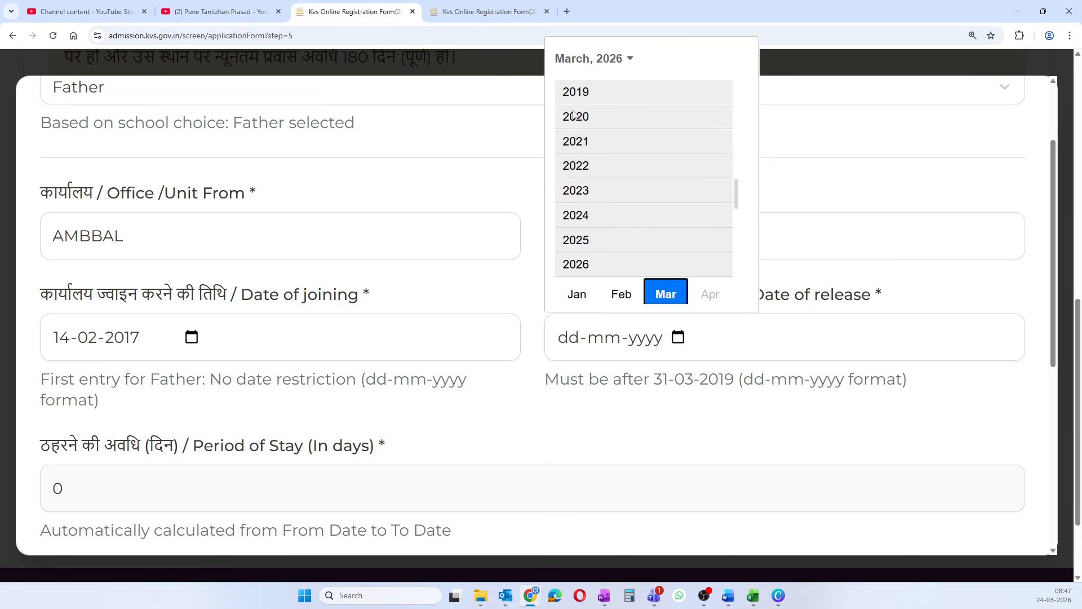
pyautogui.click(588, 103)
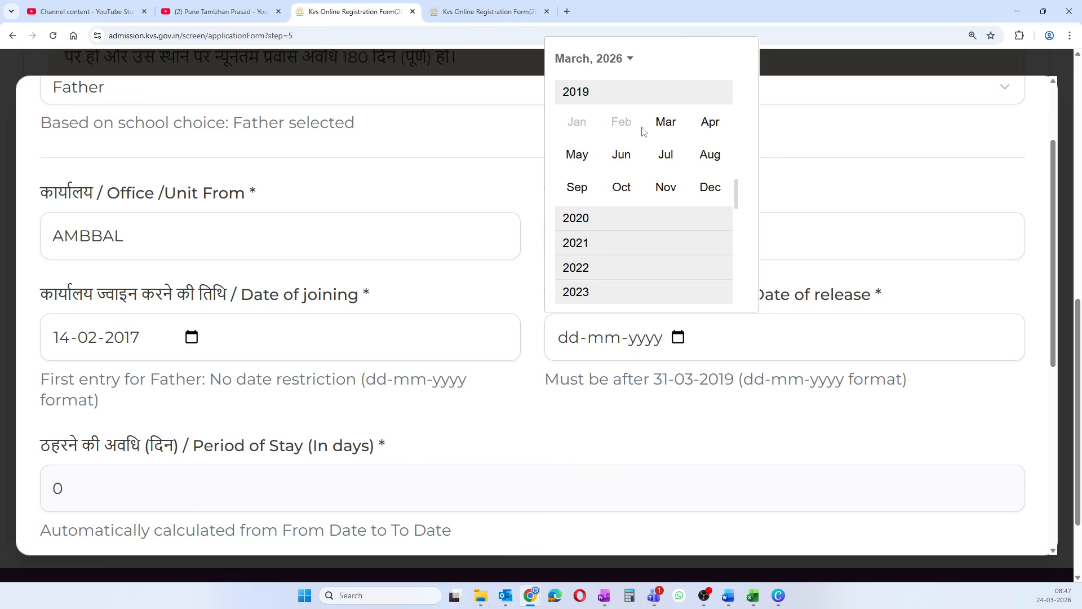
pyautogui.click(669, 133)
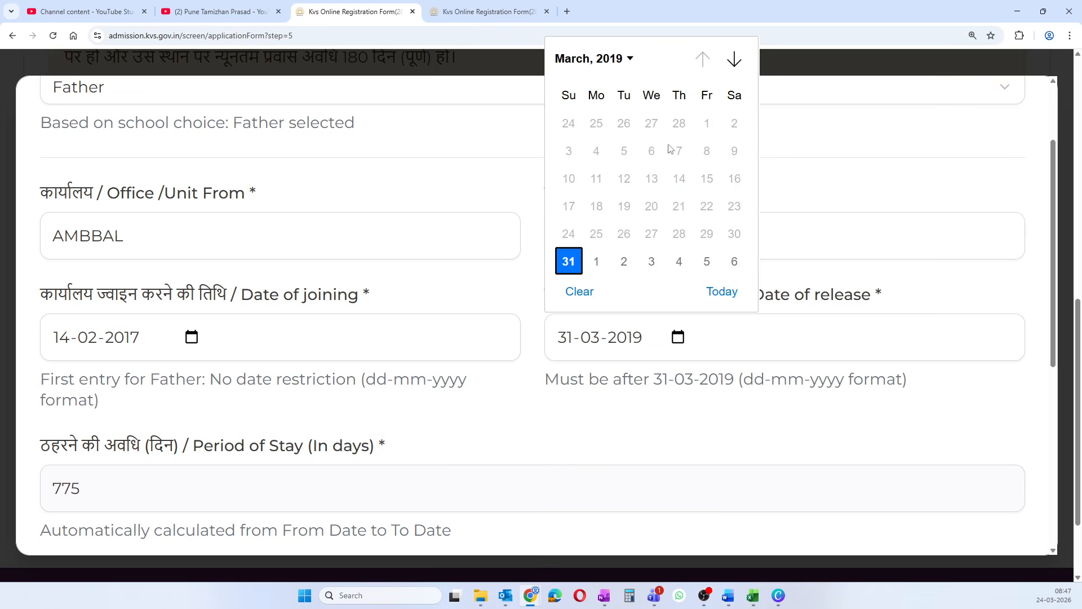
pyautogui.click(624, 262)
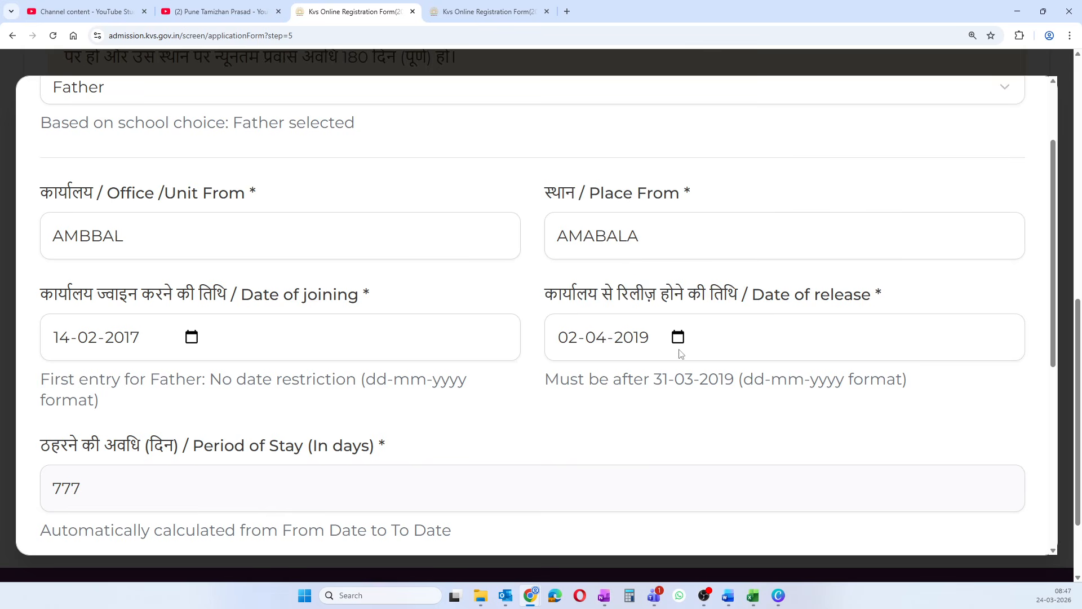
# - Review the filled entry, including the 777-day stay, down to the Add/Close buttons
pyautogui.scroll(-2, 334, 317)
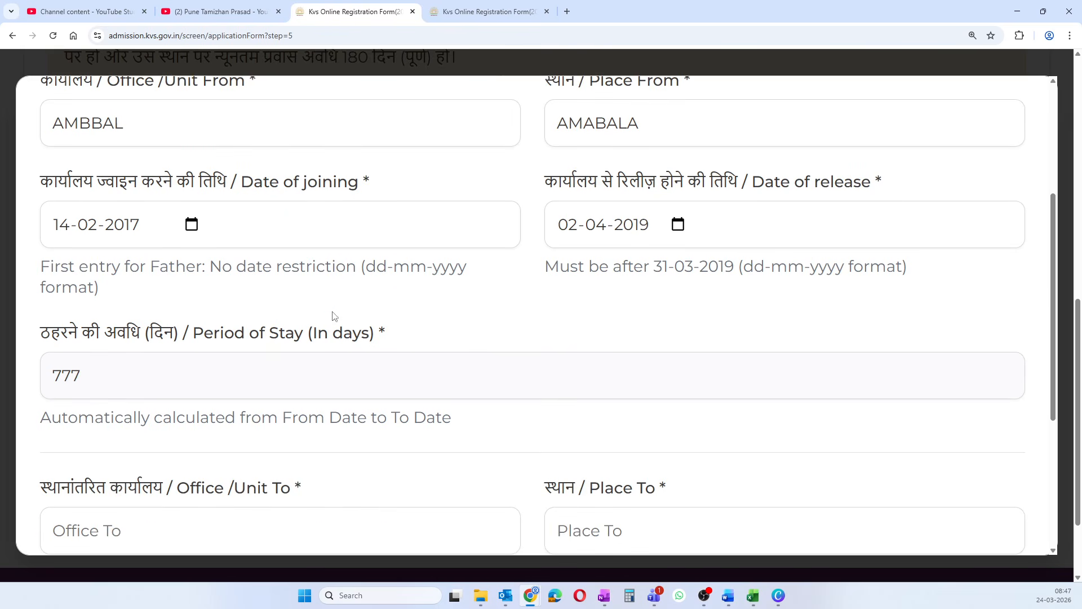
pyautogui.scroll(-1, 135, 333)
pyautogui.scroll(-1, 220, 299)
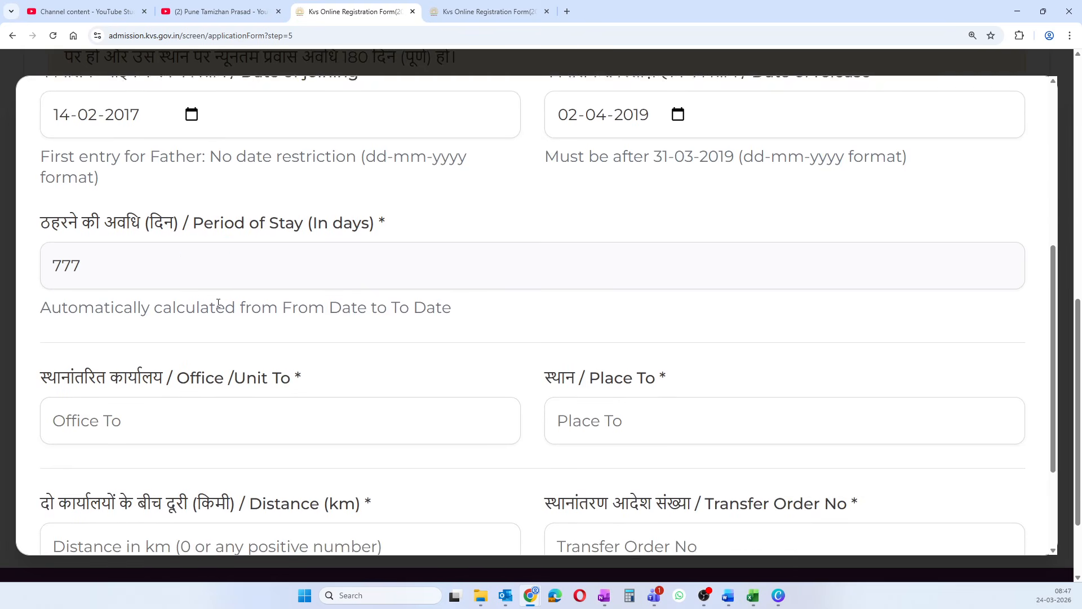
pyautogui.scroll(-1, 121, 282)
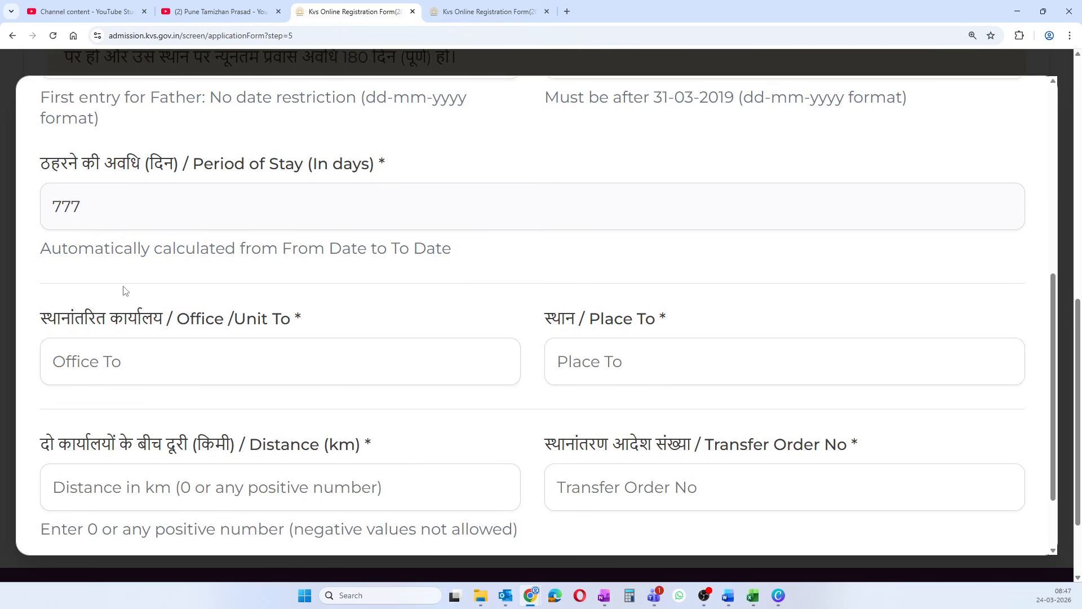
pyautogui.scroll(2, 234, 282)
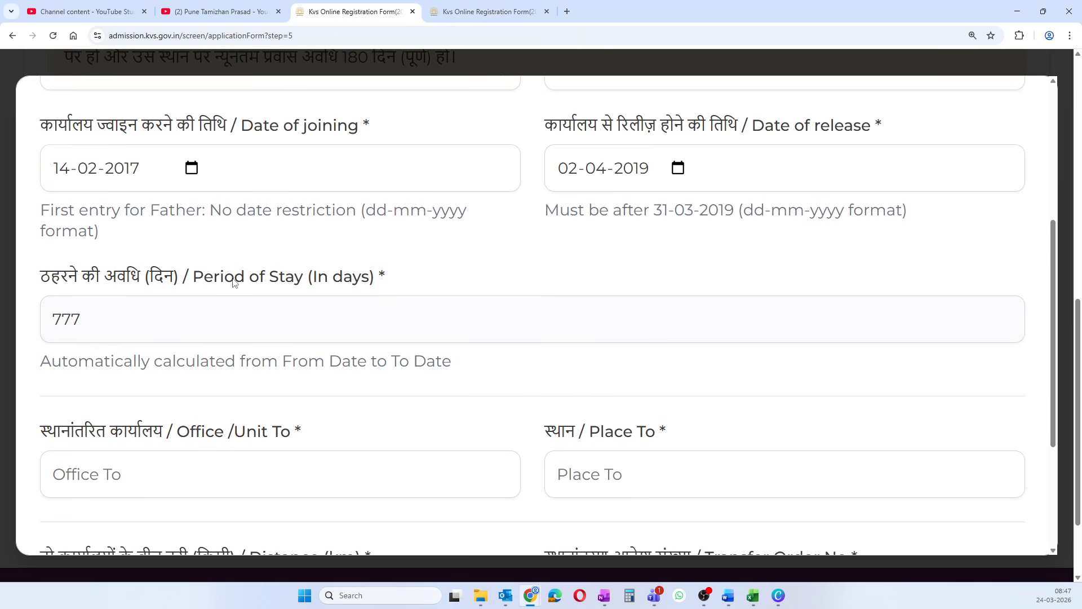
pyautogui.scroll(-2, 234, 283)
pyautogui.scroll(7, 234, 282)
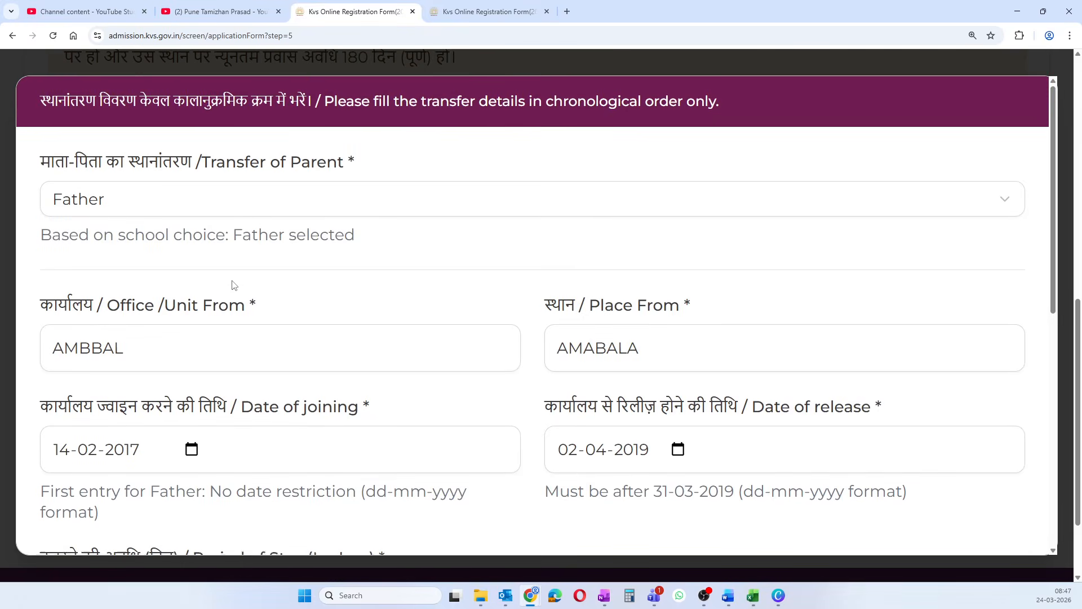
pyautogui.scroll(-2, 235, 285)
pyautogui.scroll(2, 235, 285)
pyautogui.scroll(-2, 234, 285)
pyautogui.scroll(-5, 235, 285)
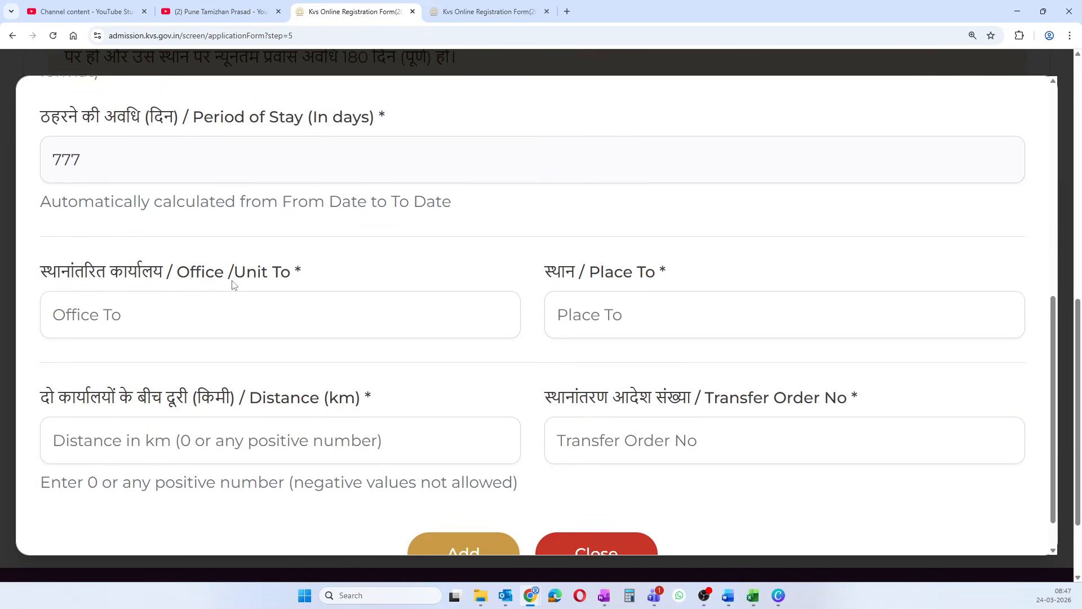
# - Enter Office To DELHI UNIT 22224 and Place To NEW DELHI
pyautogui.click(214, 312)
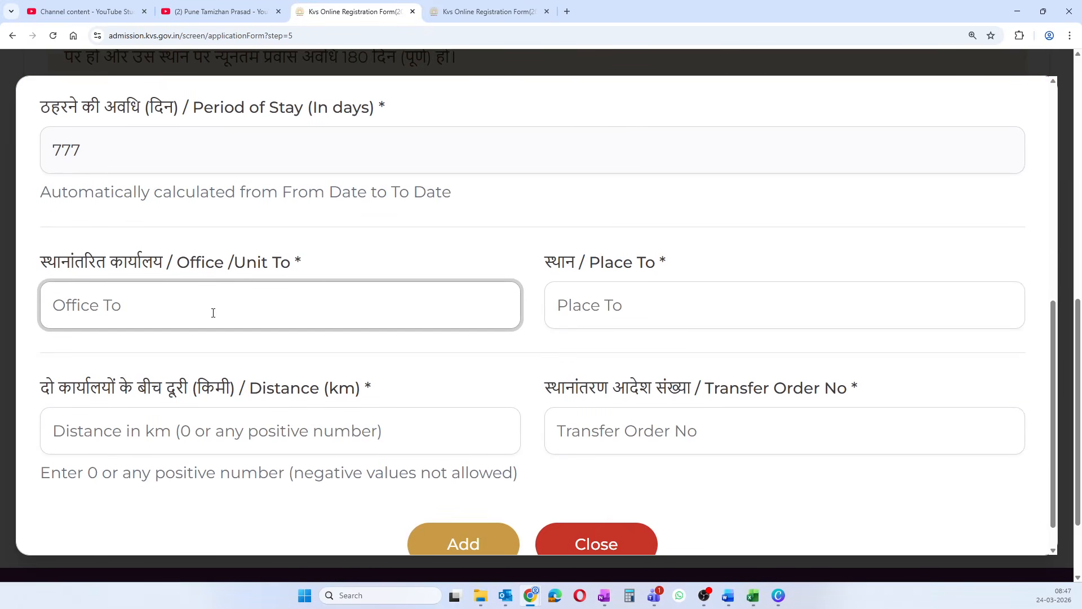
pyautogui.scroll(7, 208, 289)
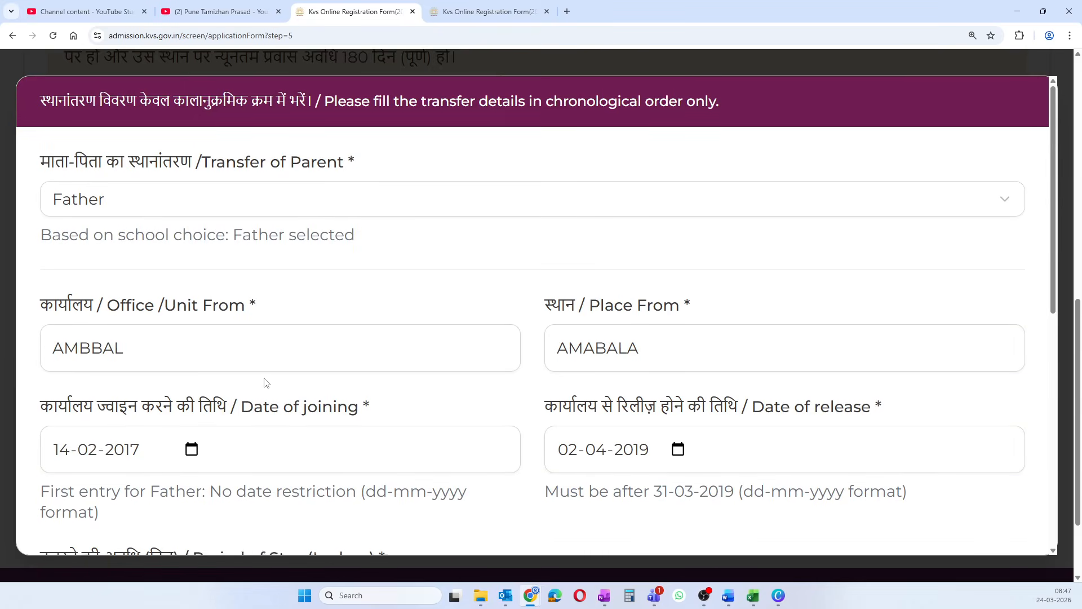
pyautogui.scroll(-6, 266, 382)
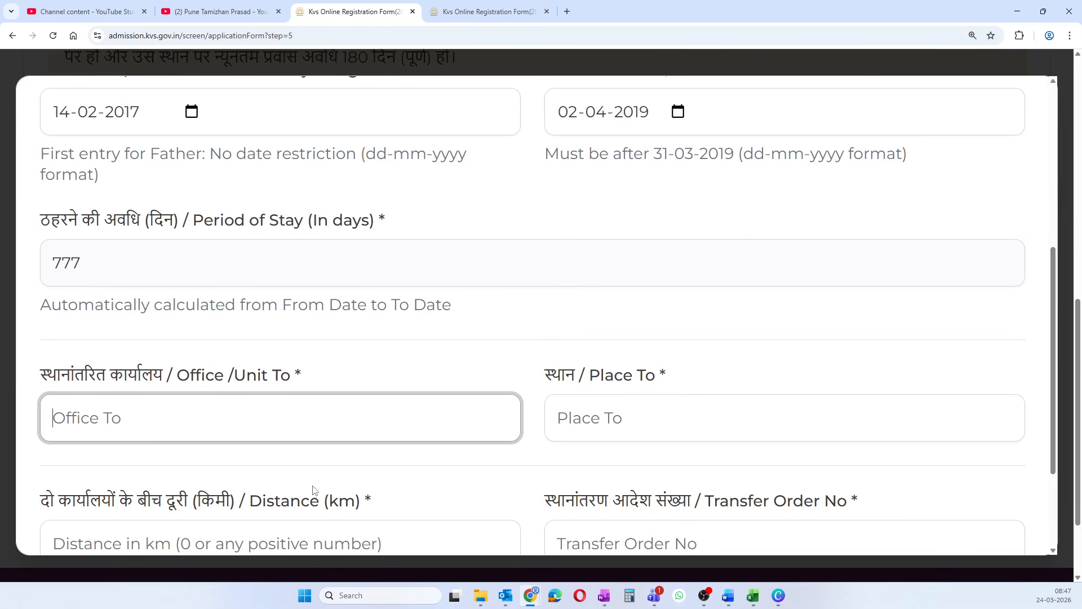
pyautogui.write('DELHI UN')
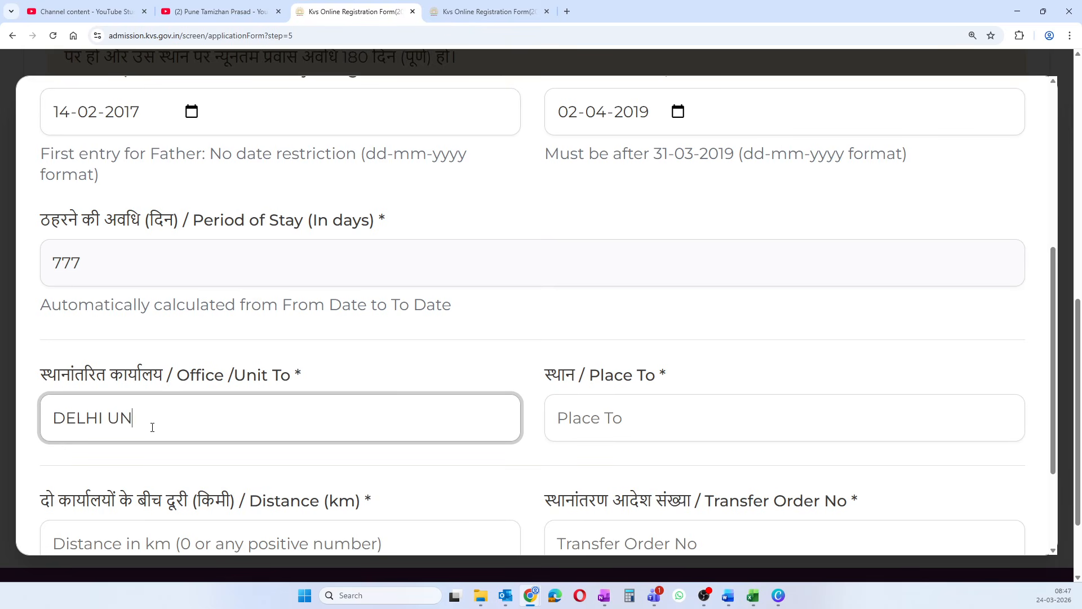
pyautogui.write('IT 22224')
pyautogui.click(570, 420)
pyautogui.write('D')
pyautogui.press('BackSpace')
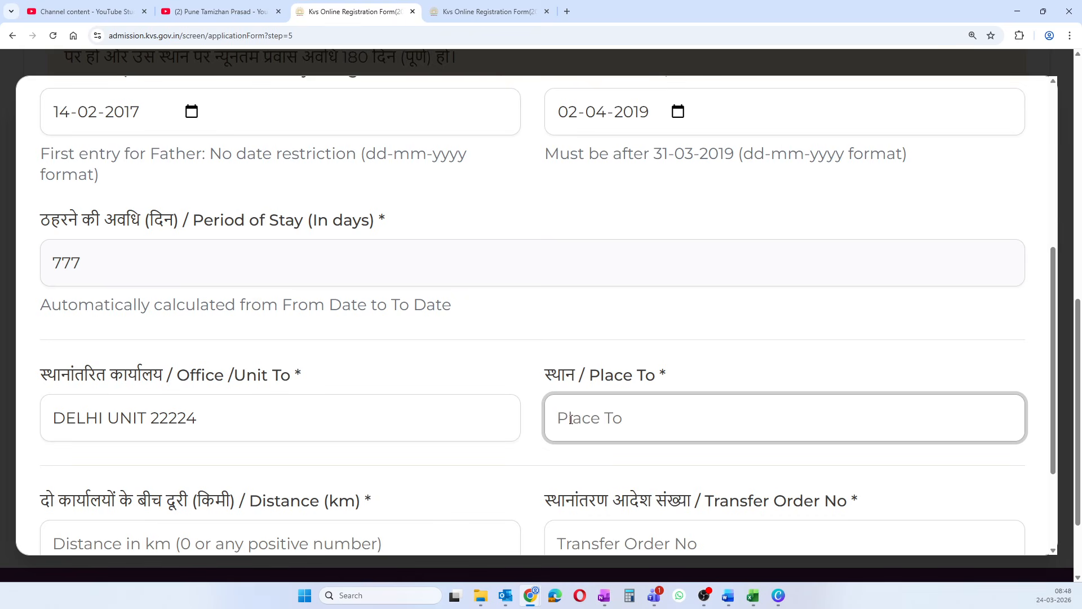
pyautogui.write('NEW DELHI')
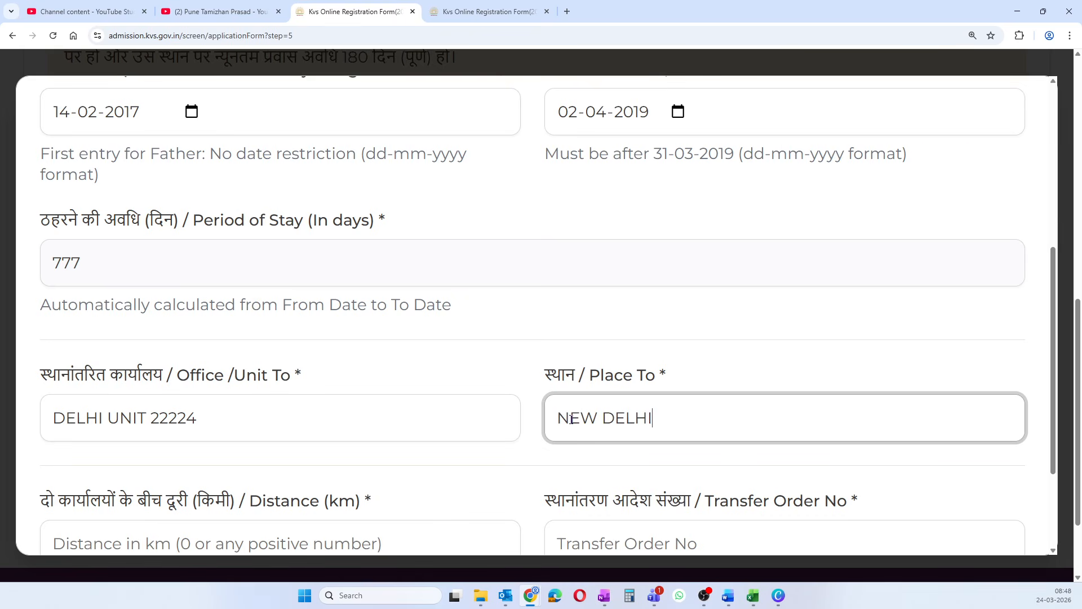
# - Set the distance between offices to 18 km
pyautogui.scroll(-2, 541, 395)
pyautogui.click(319, 401)
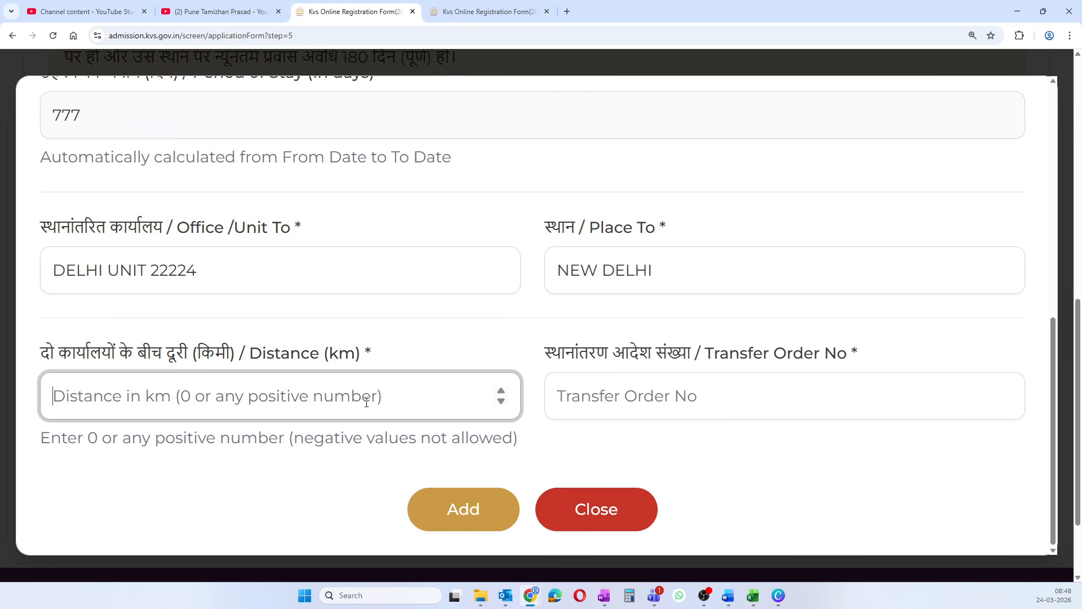
pyautogui.write('2')
pyautogui.press('BackSpace')
pyautogui.write('18')
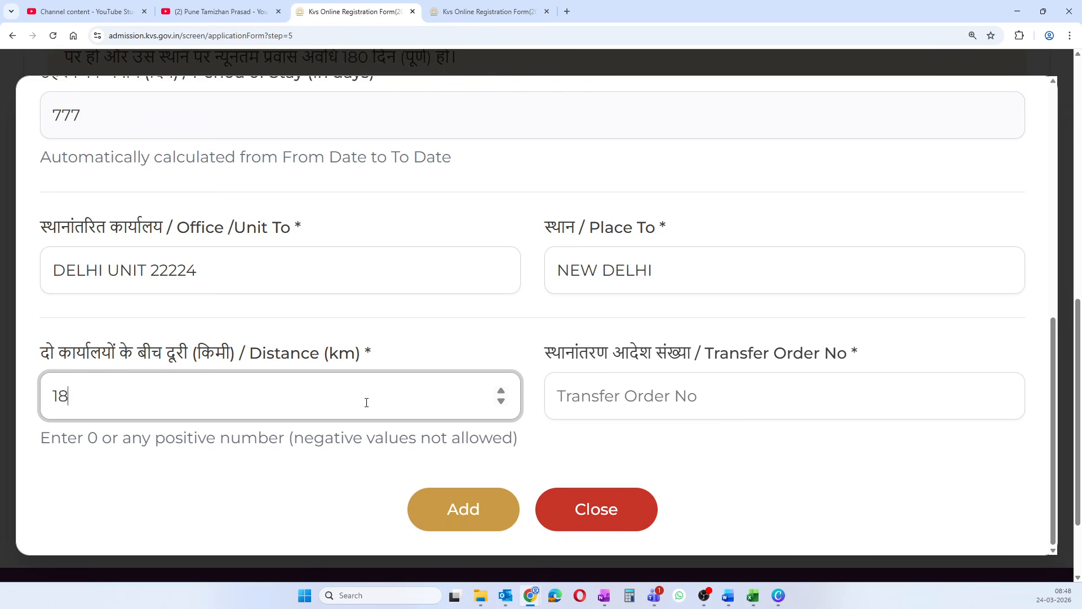
# - Copy the transfer order number from cell G5 of the KVTransferDetails workbook
pyautogui.click(608, 392)
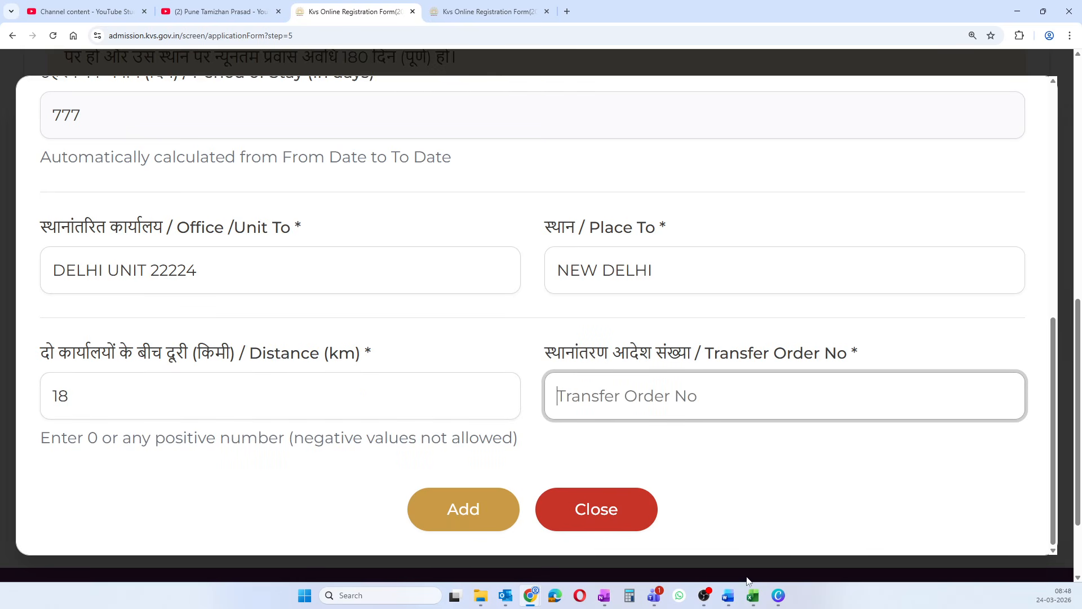
pyautogui.click(752, 599)
pyautogui.click(812, 541)
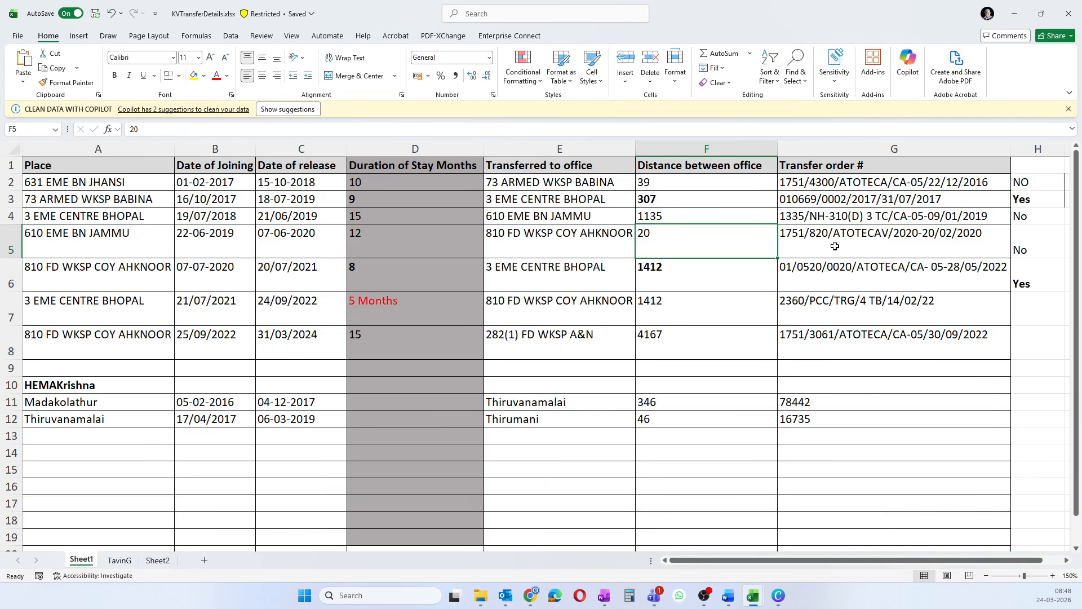
pyautogui.click(985, 239)
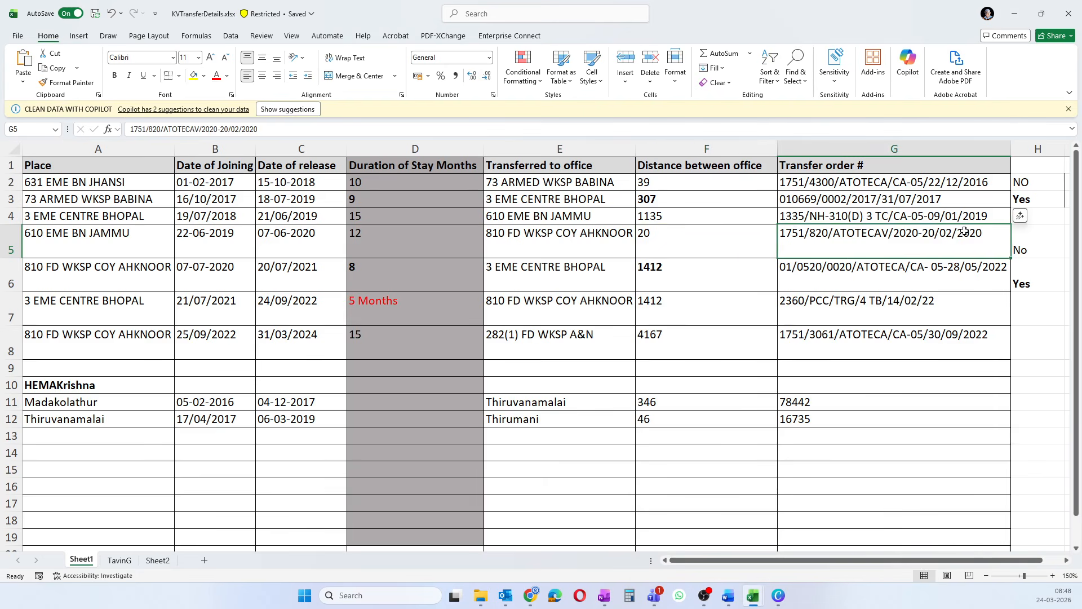
pyautogui.doubleClick(964, 232)
pyautogui.moveTo(993, 233); pyautogui.dragTo(774, 238)
pyautogui.hotkey('ctrl', 'c')
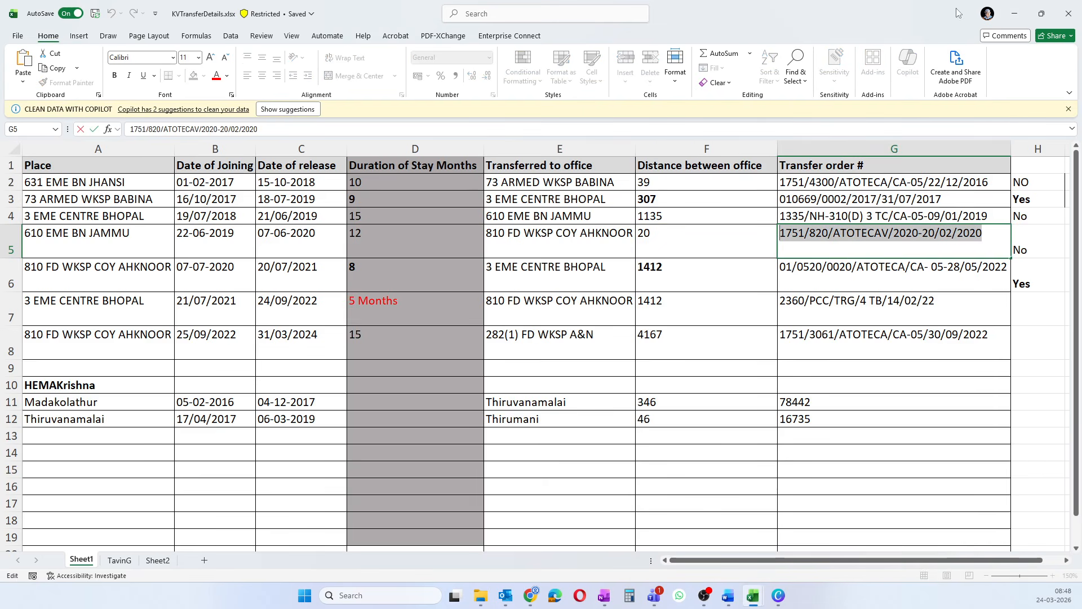
pyautogui.click(1014, 13)
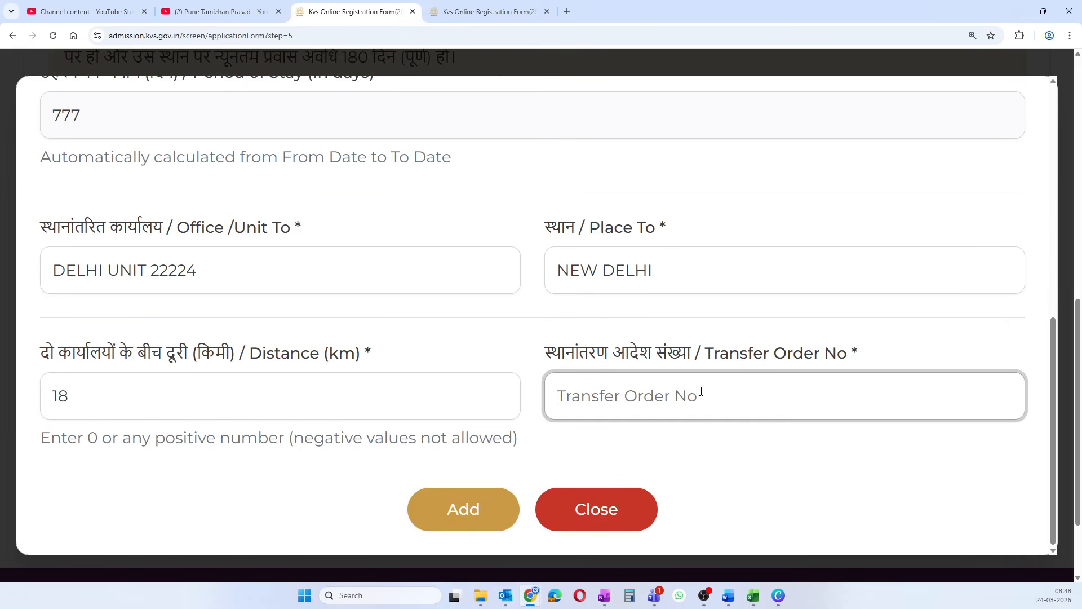
# - Paste the copied transfer order number into Transfer Order No
pyautogui.hotkey('ctrl', 'v')
pyautogui.click(695, 450)
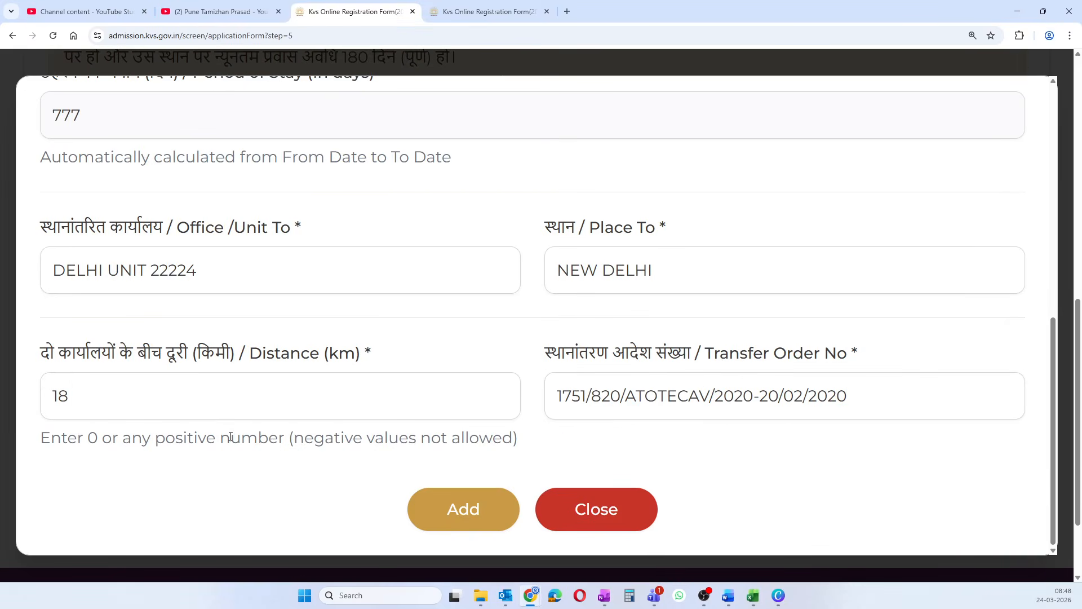
pyautogui.scroll(2, 330, 460)
pyautogui.scroll(-2, 330, 445)
# - Close the filled entry without saving and start a fresh blank transfer form
pyautogui.click(605, 516)
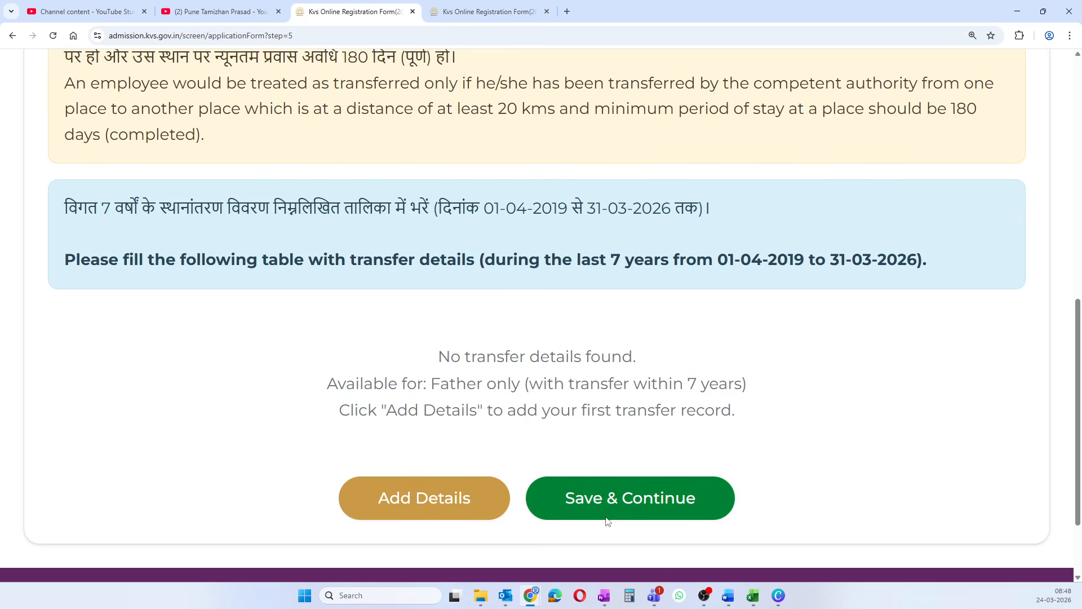
pyautogui.click(469, 496)
pyautogui.scroll(-2, 350, 441)
pyautogui.scroll(2, 304, 448)
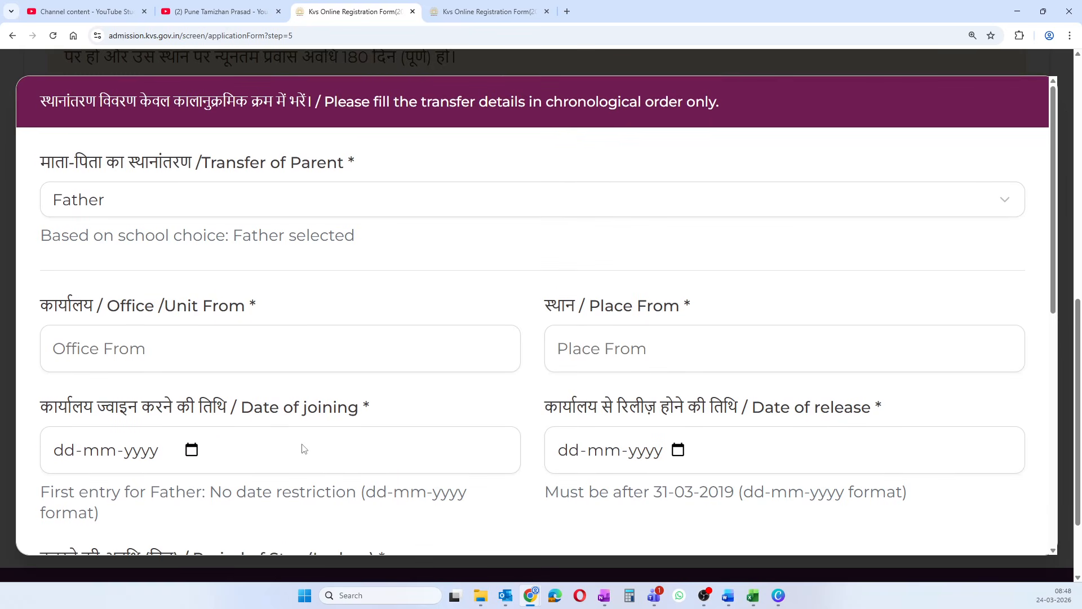
# - Enter Office From 1711 UNIT and Place From AMBALA
pyautogui.click(144, 343)
pyautogui.write('171')
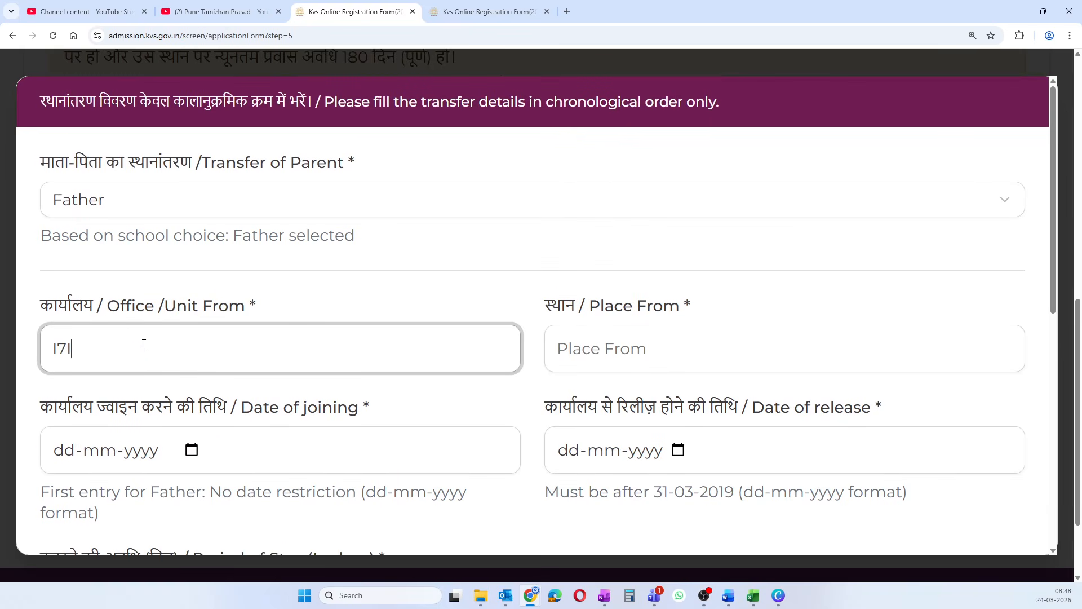
pyautogui.write('1 UNIT')
pyautogui.click(594, 333)
pyautogui.write('AMBALA')
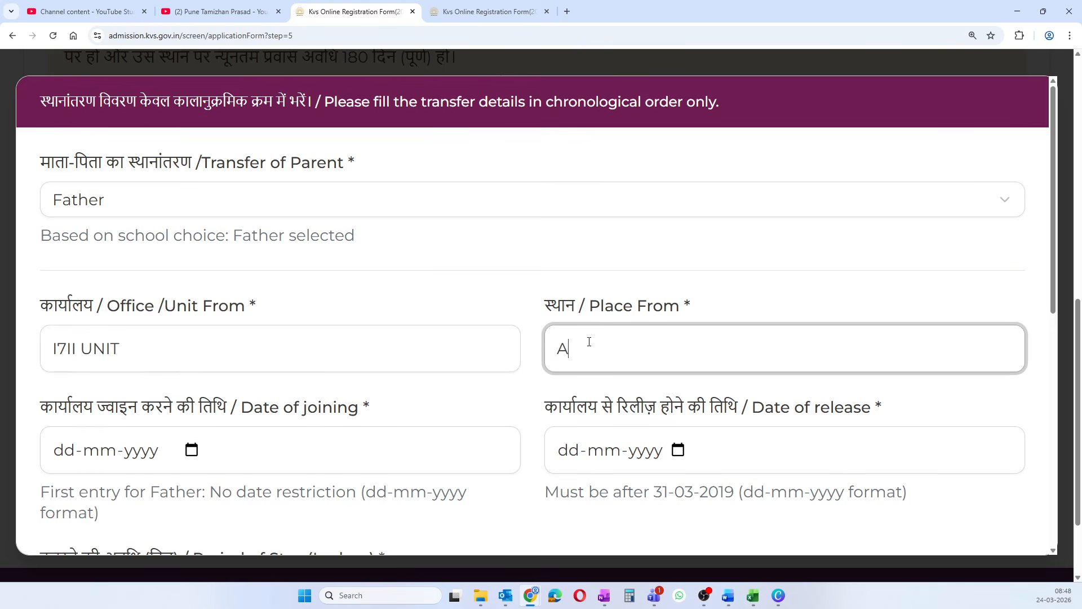
# - Set the joining date to 16-01-2018
pyautogui.click(187, 452)
pyautogui.click(88, 170)
pyautogui.scroll(1, 62, 198)
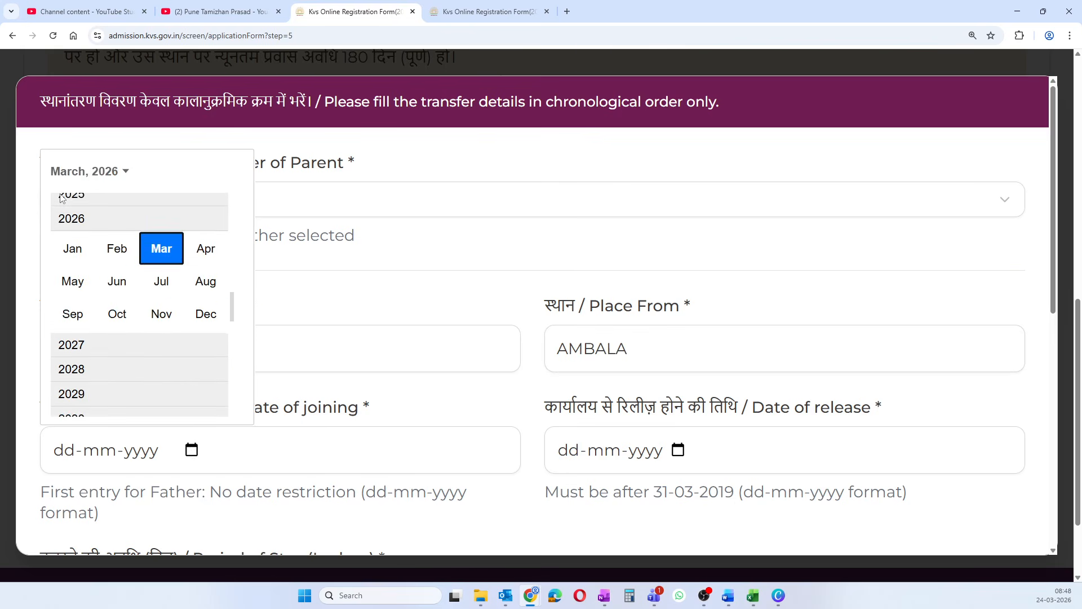
pyautogui.scroll(5, 62, 197)
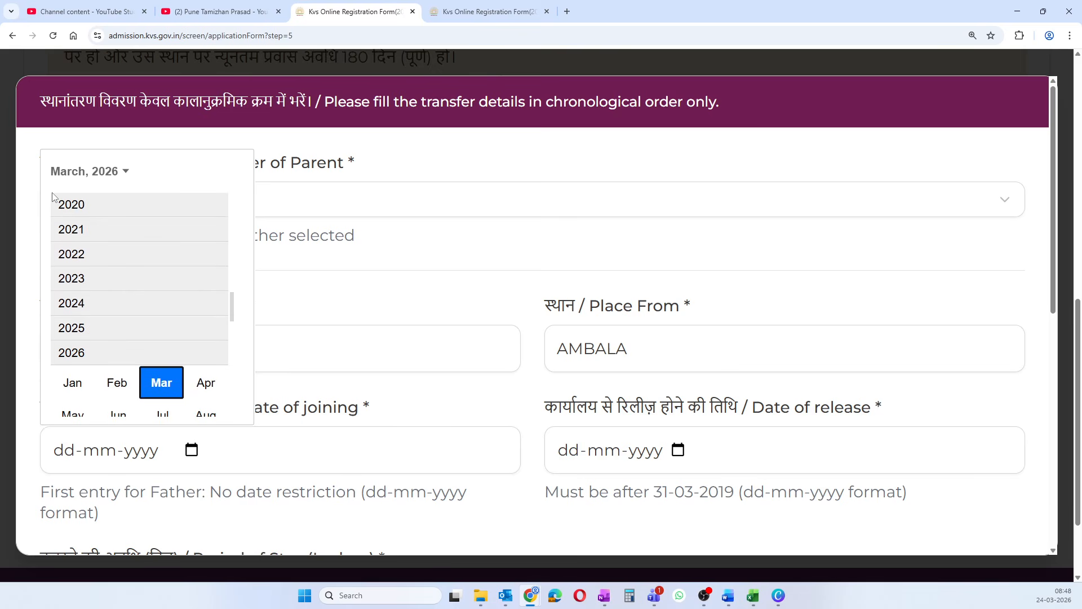
pyautogui.scroll(1, 78, 240)
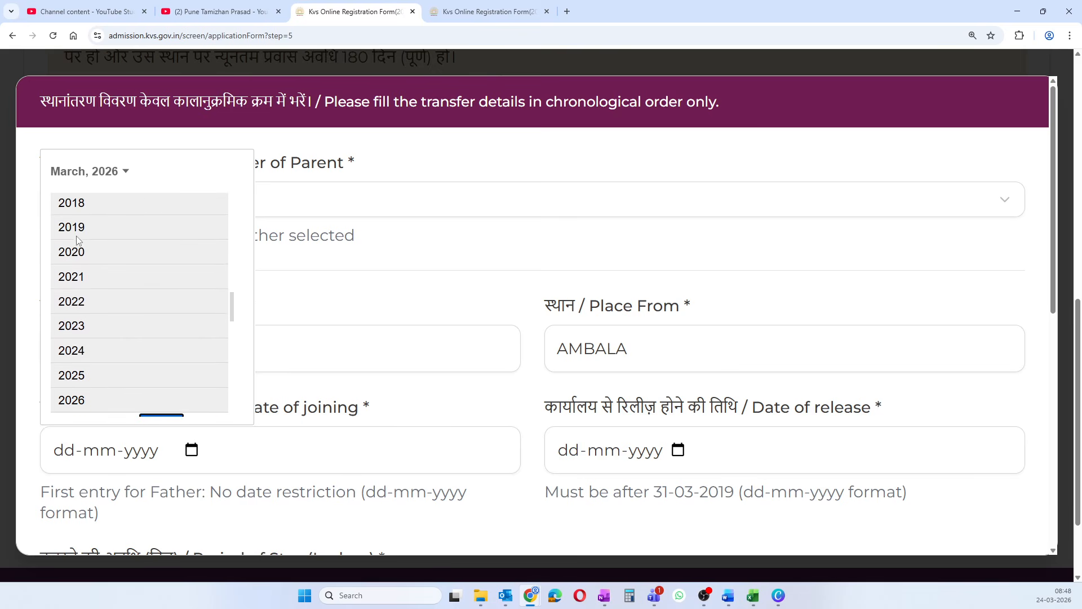
pyautogui.click(81, 207)
pyautogui.click(73, 232)
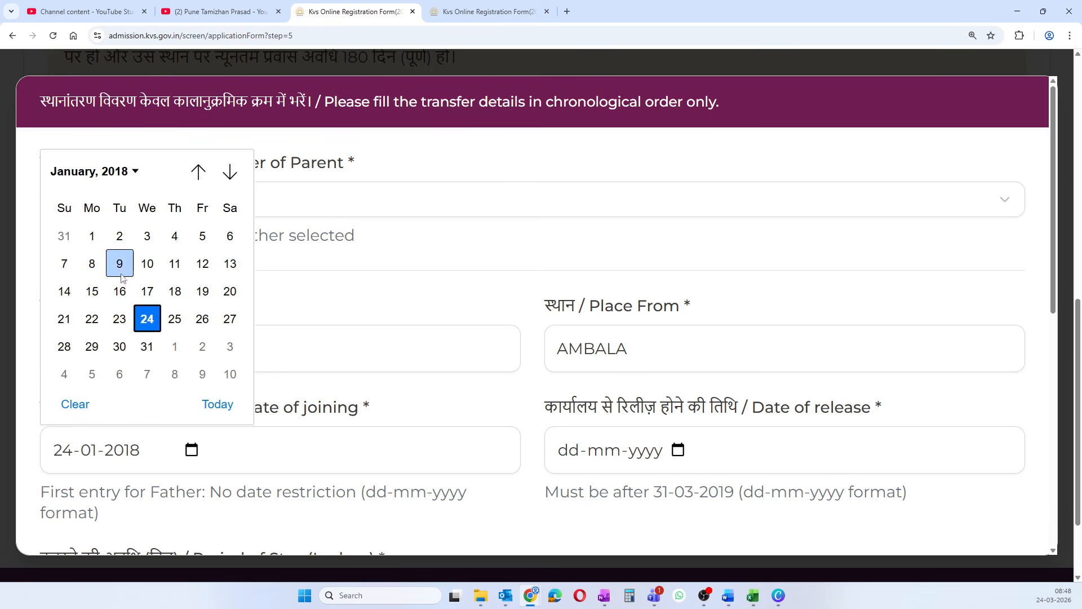
pyautogui.click(119, 291)
# - Set the release date to 24-02-2020, giving a 769-day stay
pyautogui.click(677, 451)
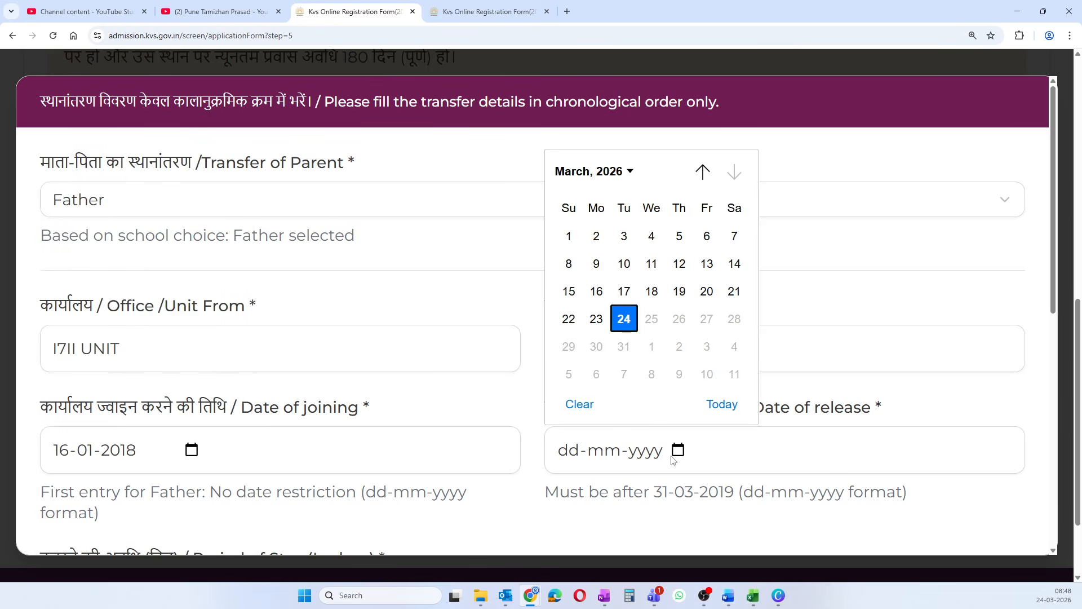
pyautogui.click(595, 172)
pyautogui.scroll(3, 586, 218)
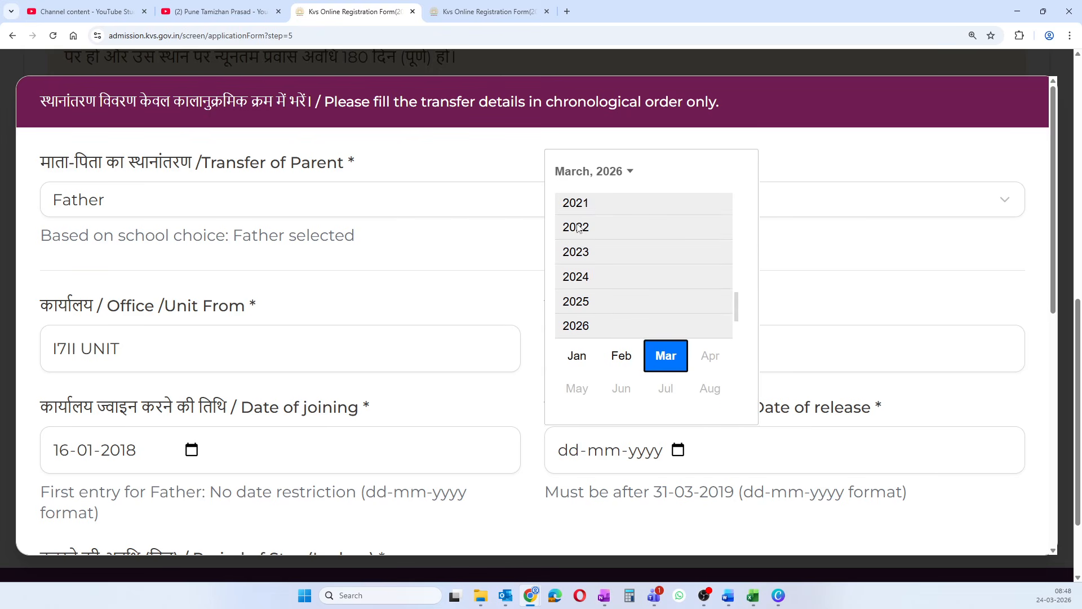
pyautogui.click(568, 237)
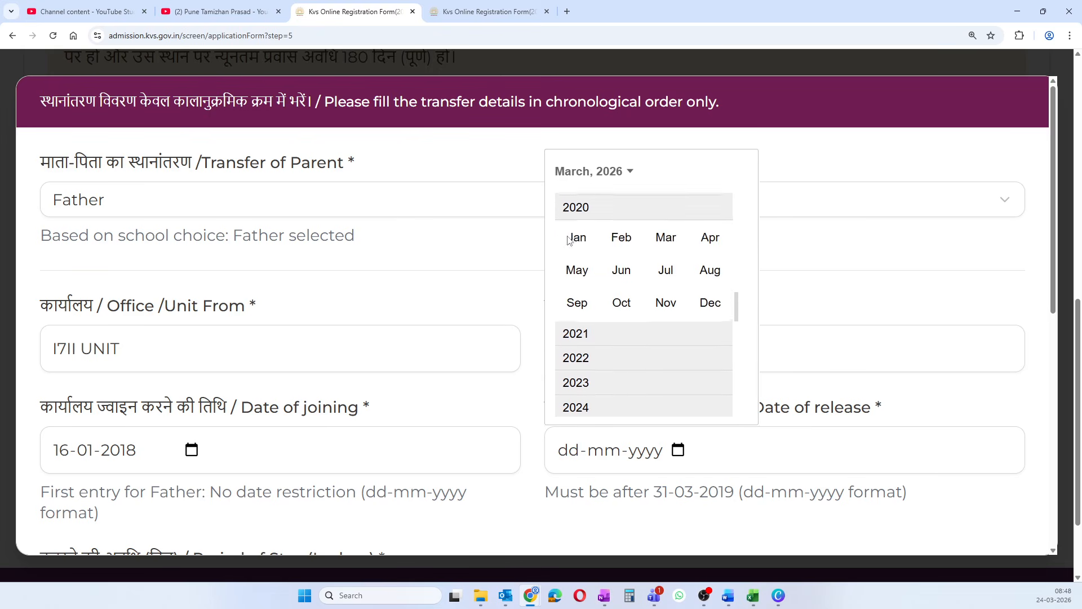
pyautogui.click(620, 237)
pyautogui.click(603, 349)
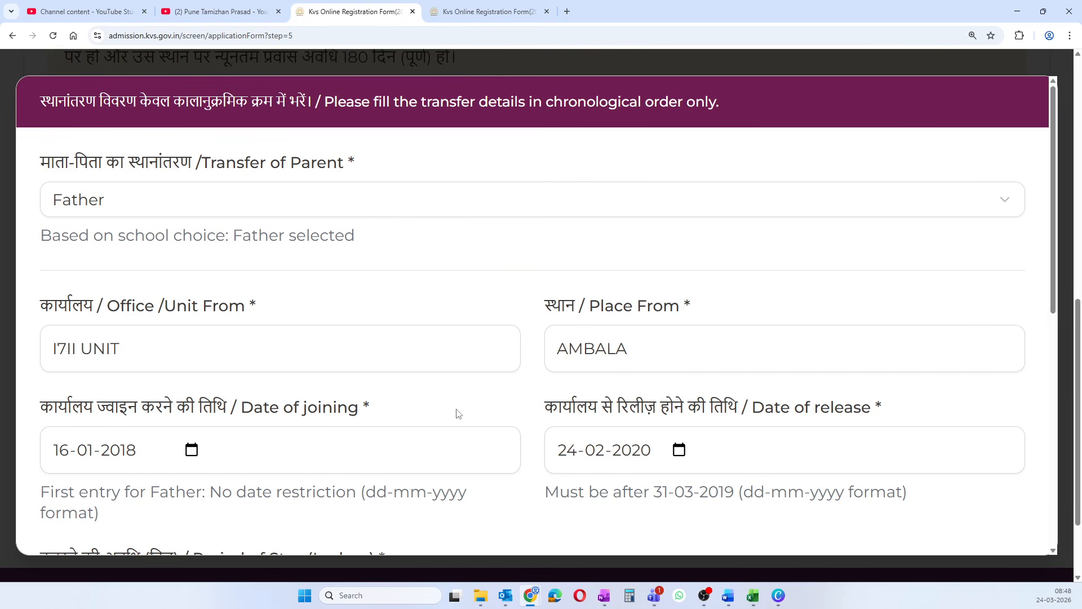
pyautogui.scroll(-5, 456, 414)
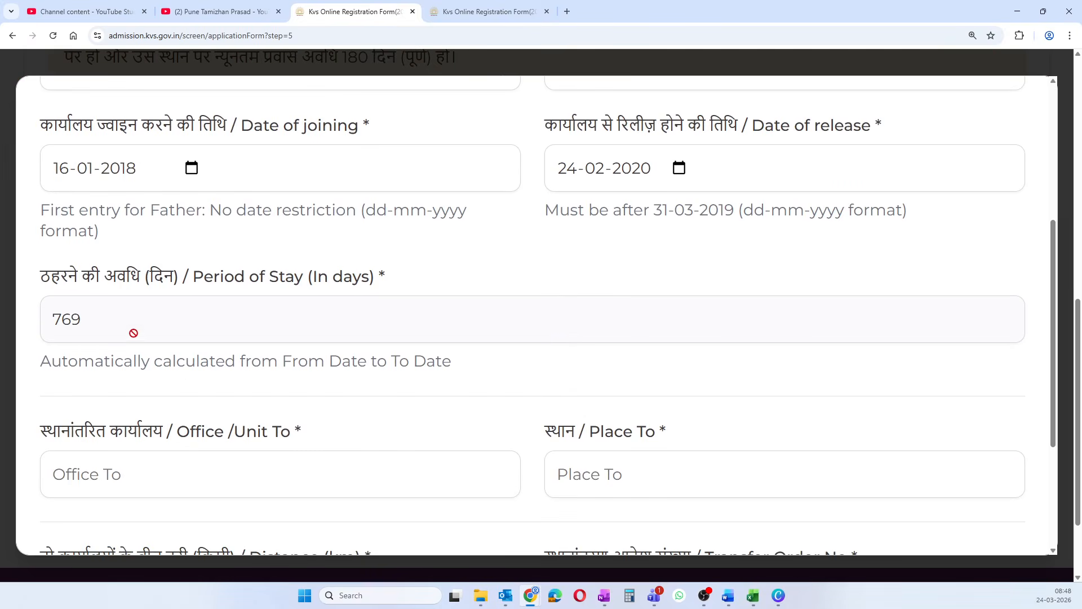
pyautogui.scroll(-3, 209, 339)
pyautogui.scroll(6, 102, 314)
# - Fill destination UNIT 23477, SHIMLA, distance 18 km, and paste the transfer order number
pyautogui.scroll(-7, 102, 314)
pyautogui.click(101, 283)
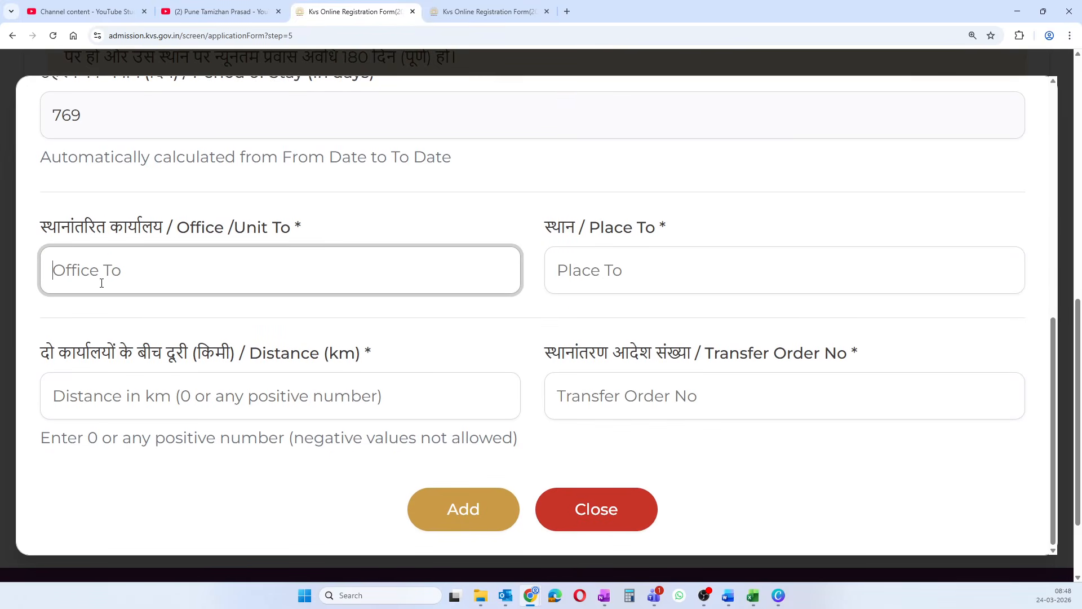
pyautogui.write('UNIT 23477')
pyautogui.click(607, 280)
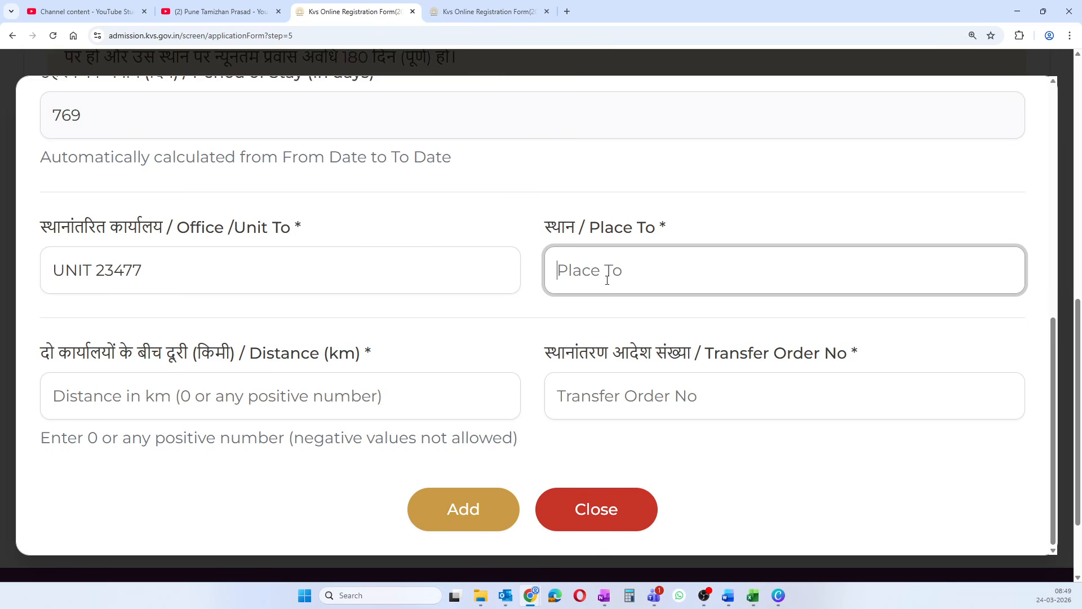
pyautogui.write('SHIMLA')
pyautogui.click(201, 390)
pyautogui.write('18')
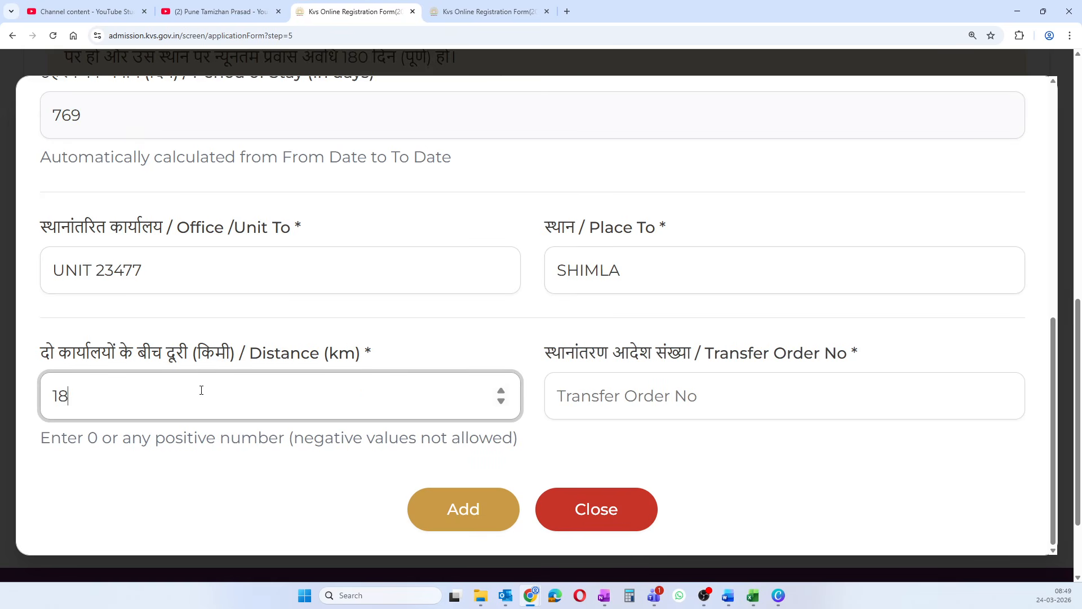
pyautogui.click(602, 402)
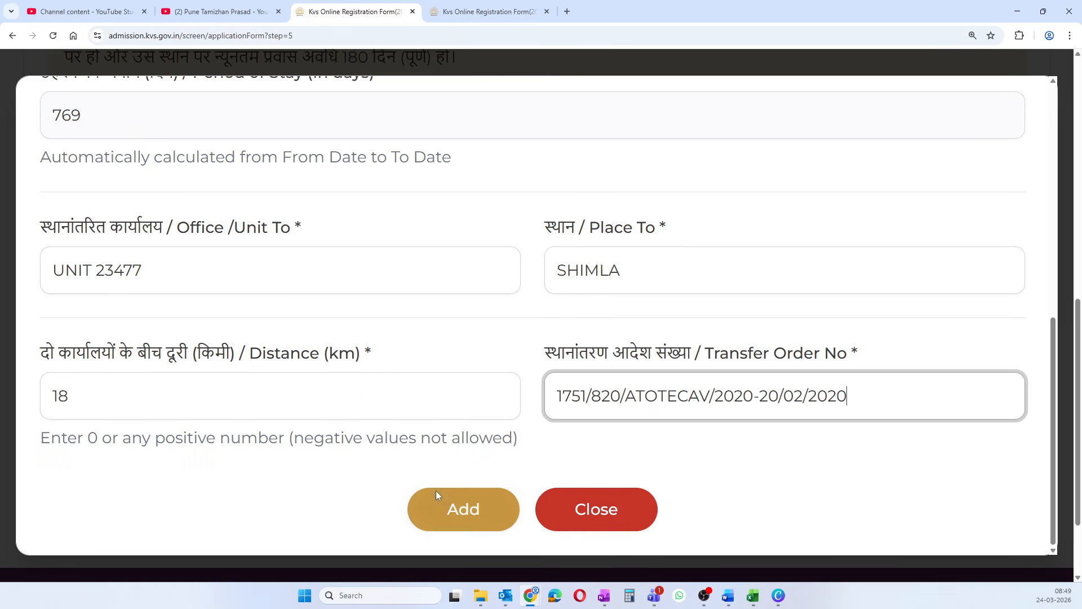
# - Add the AMBALA-to-SHIMLA transfer to the transfer details table
pyautogui.click(453, 511)
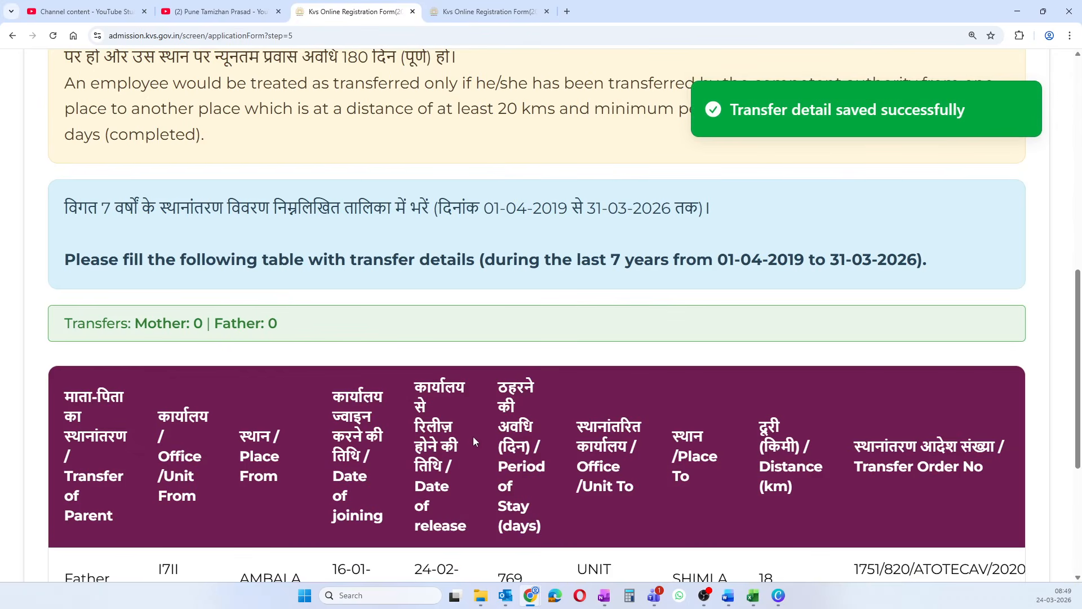
pyautogui.scroll(-4, 473, 435)
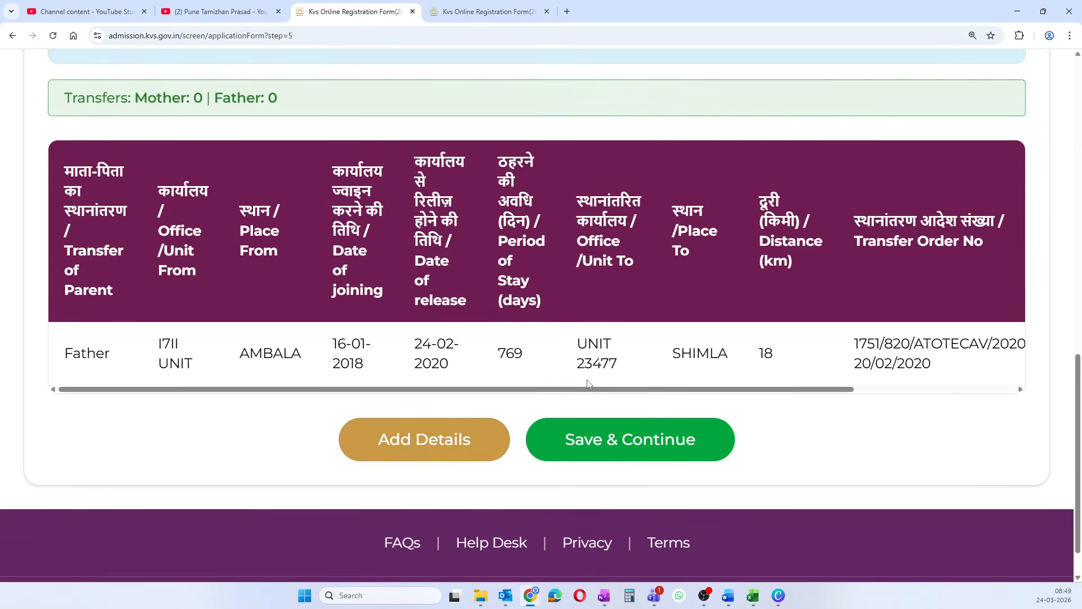
pyautogui.scroll(6, 588, 384)
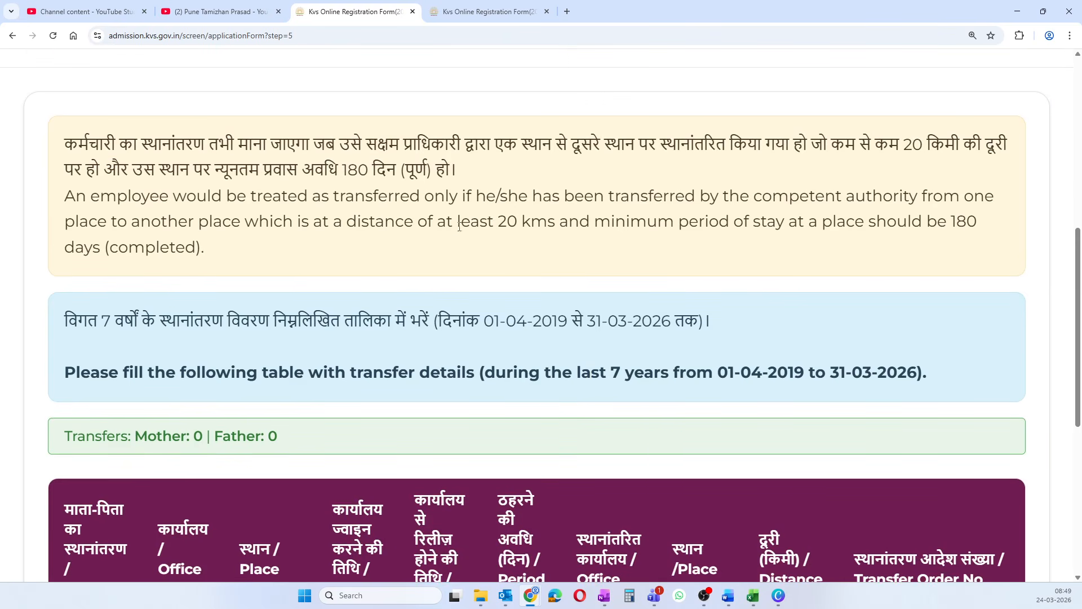
# - Highlight the 20 km distance rule and the 180-day minimum stay rule in the notice
pyautogui.moveTo(447, 223); pyautogui.dragTo(559, 221)
pyautogui.click(820, 240)
pyautogui.moveTo(886, 222); pyautogui.dragTo(993, 232)
pyautogui.scroll(-6, 374, 312)
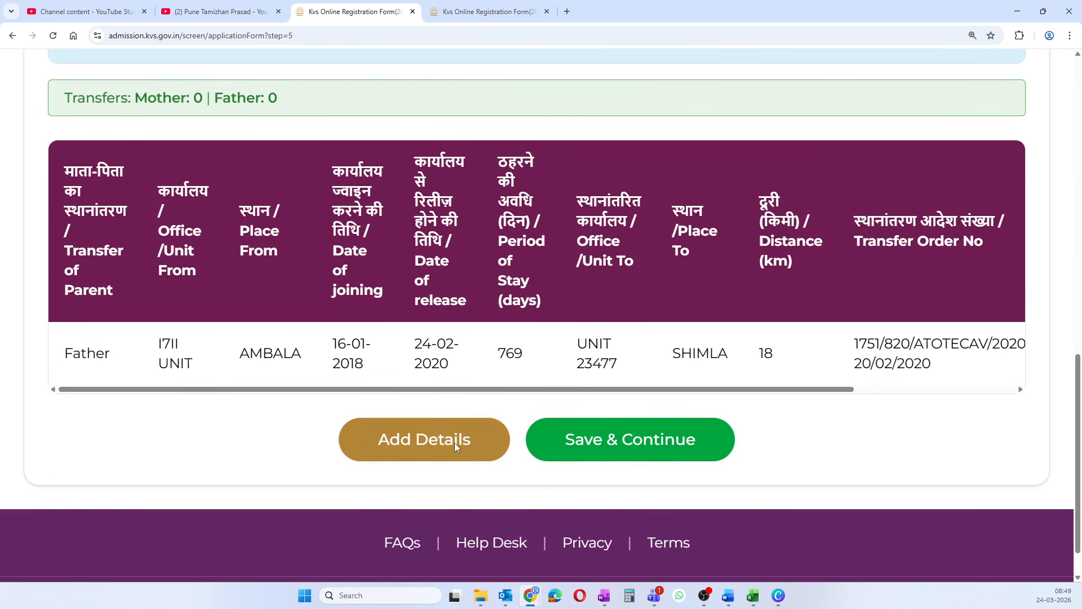
# - Start another father transfer entry, from UNIT 23477, SHIMLA
pyautogui.click(454, 442)
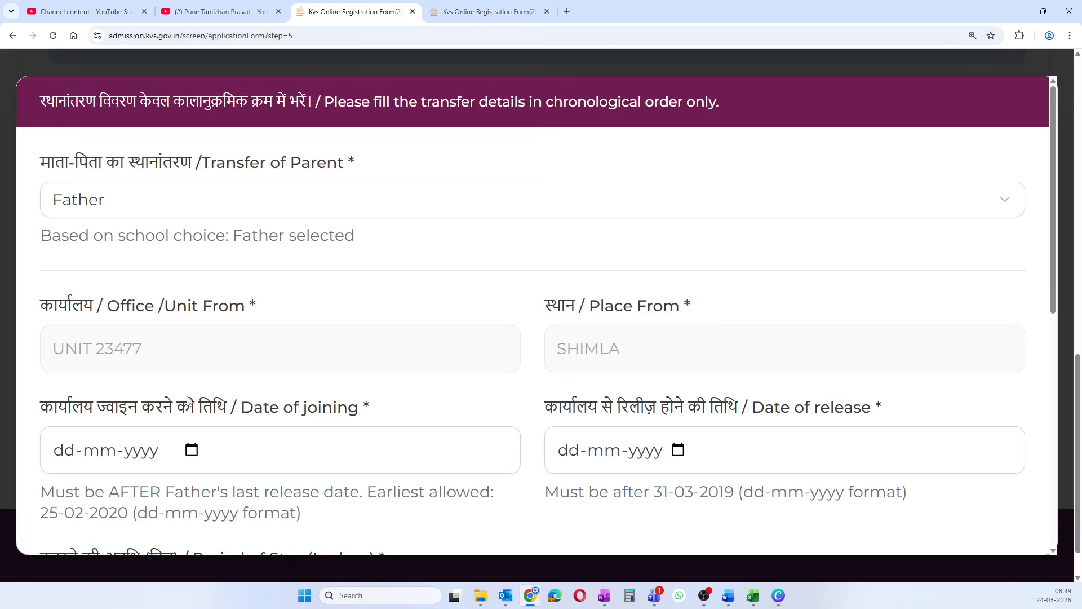
pyautogui.scroll(-2, 187, 399)
pyautogui.scroll(-1, 188, 399)
pyautogui.scroll(4, 187, 382)
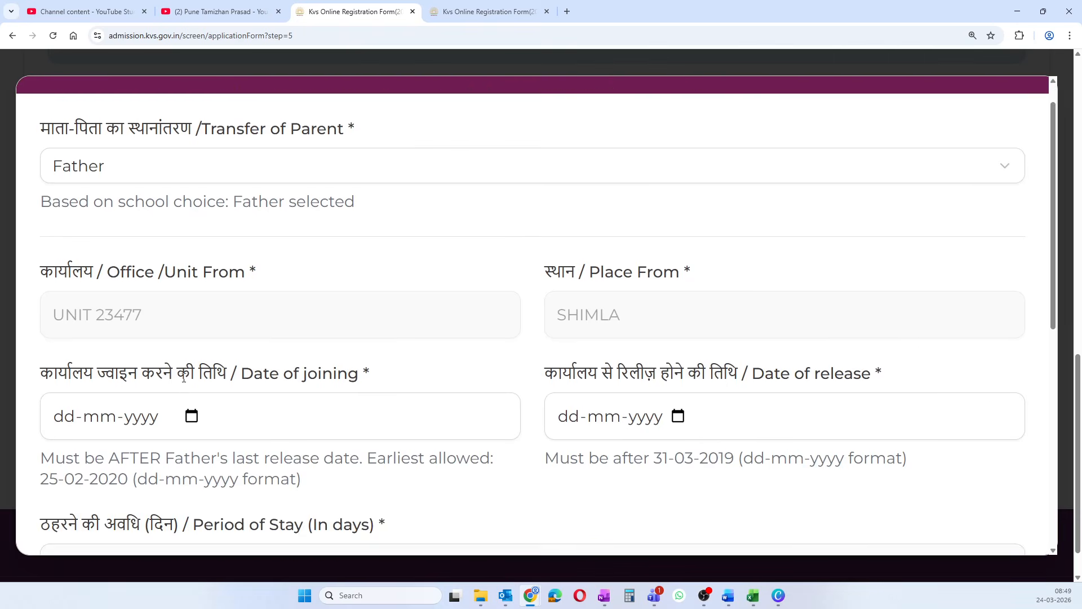
pyautogui.scroll(-8, 185, 382)
pyautogui.scroll(-1, 184, 382)
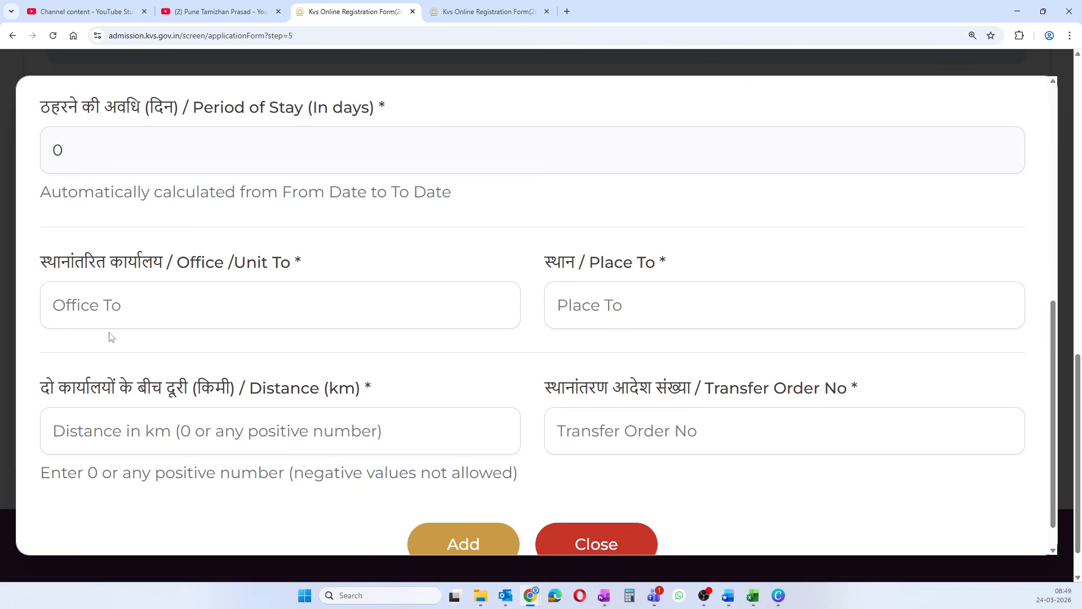
pyautogui.click(118, 289)
pyautogui.scroll(-1, 150, 349)
pyautogui.scroll(8, 153, 351)
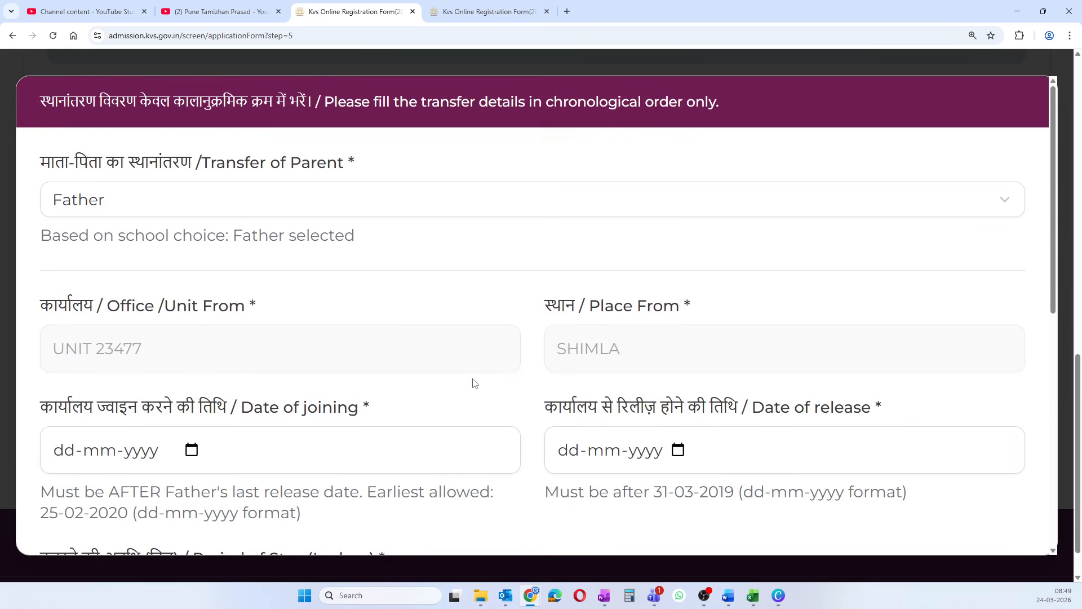
pyautogui.scroll(-1, 472, 383)
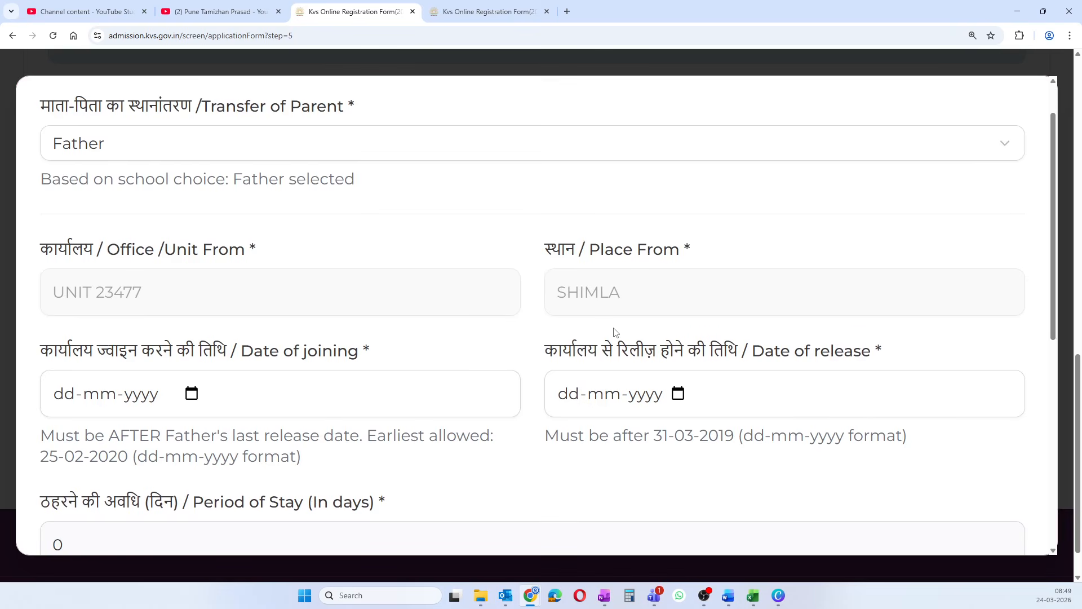
pyautogui.scroll(-1, 569, 429)
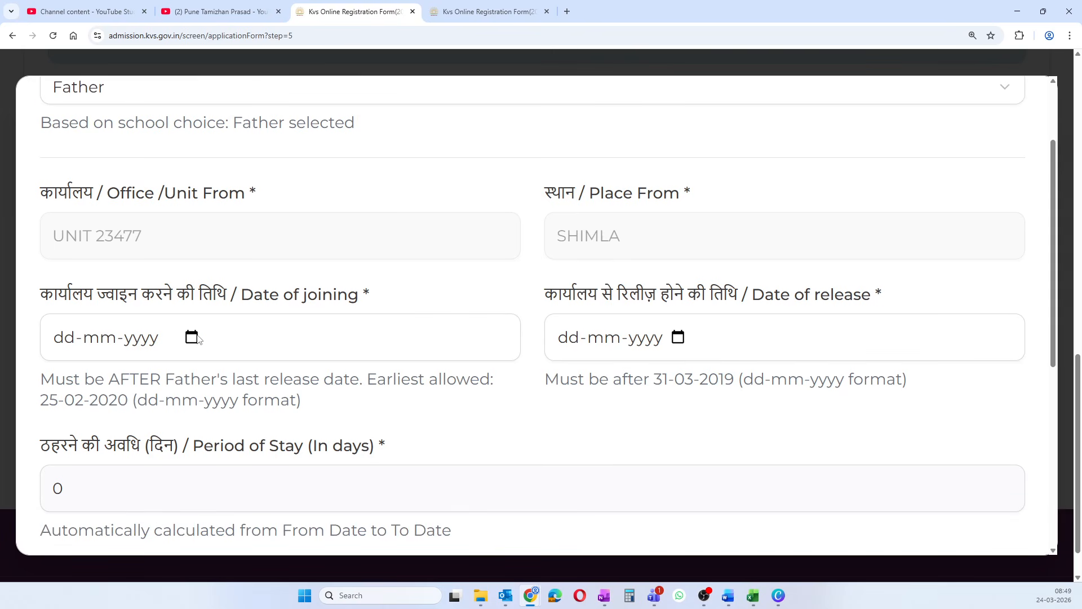
# - Set the joining date to 23-03-2020
pyautogui.click(192, 337)
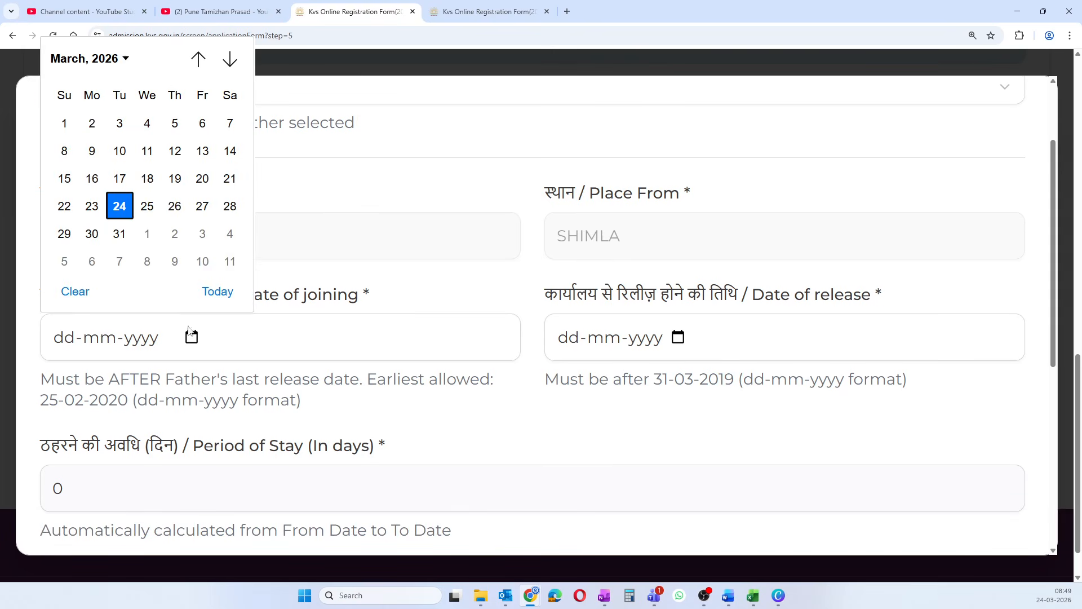
pyautogui.click(118, 58)
pyautogui.scroll(3, 119, 132)
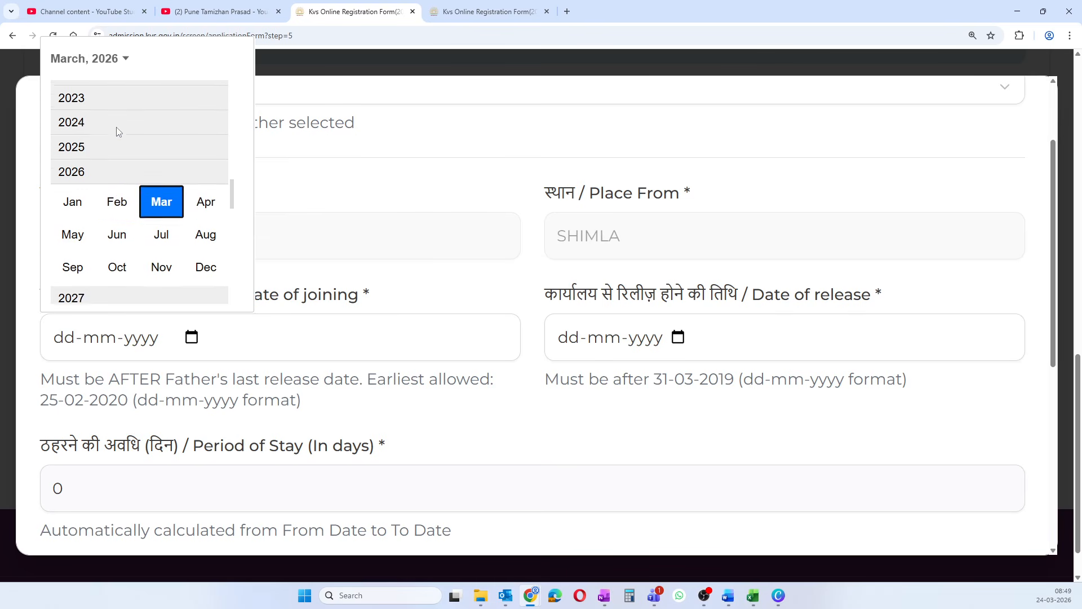
pyautogui.scroll(2, 118, 132)
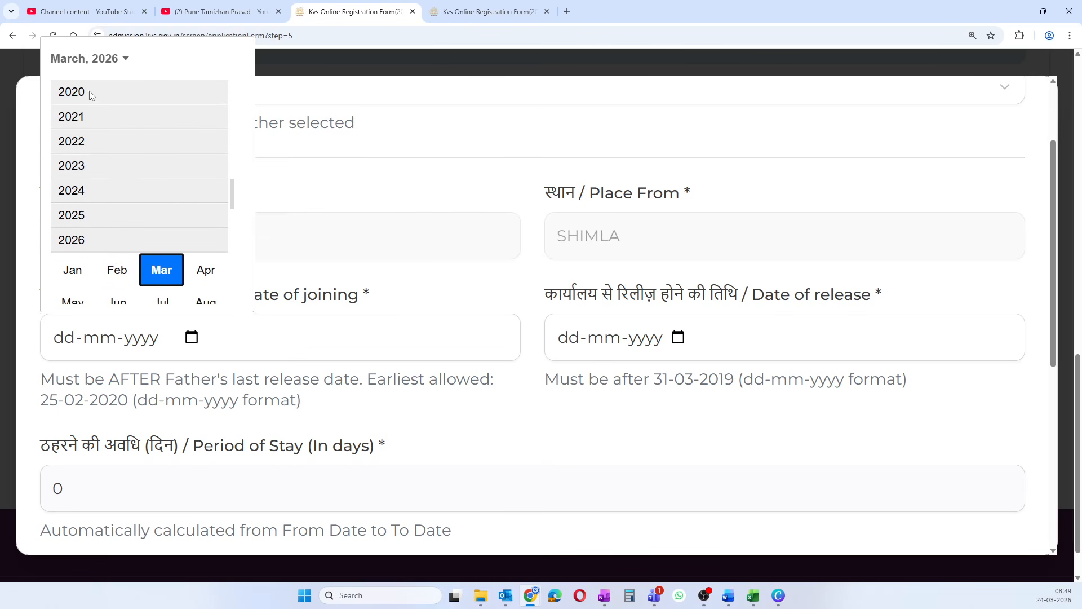
pyautogui.click(91, 91)
pyautogui.click(162, 121)
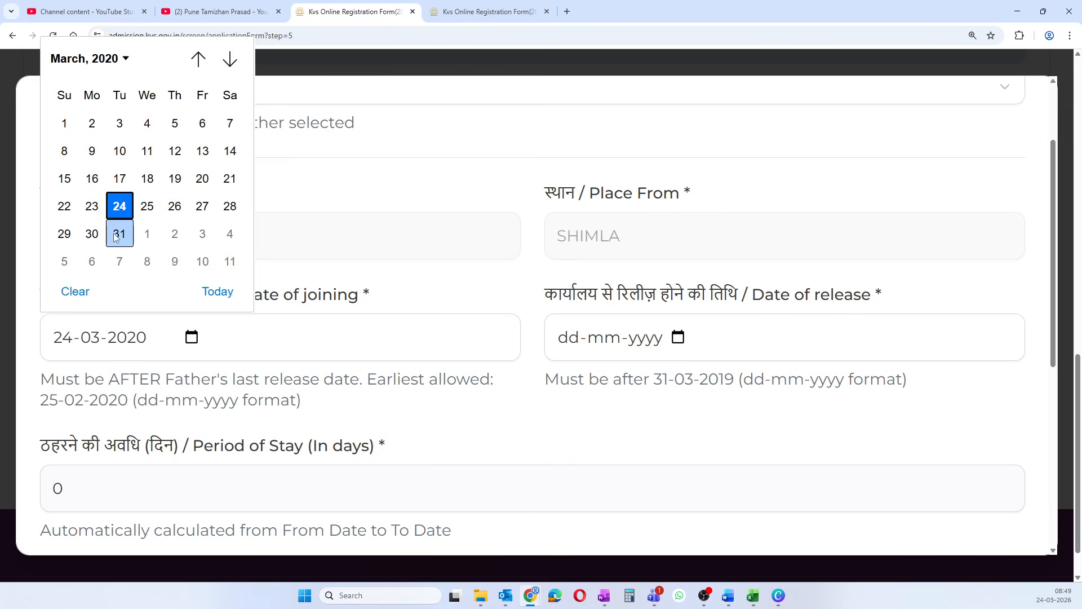
pyautogui.click(92, 206)
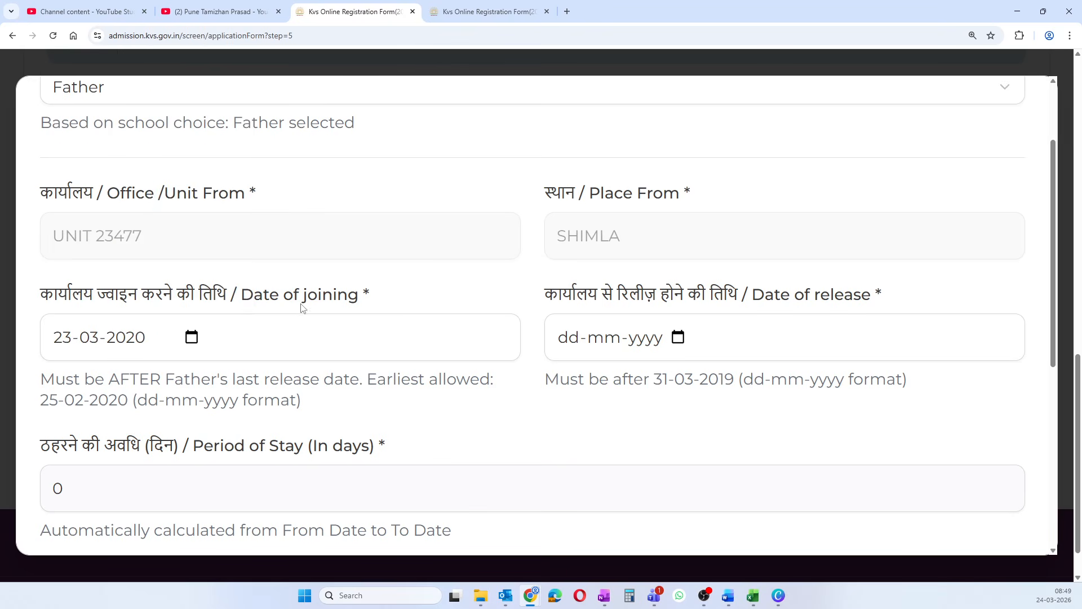
# - Set the release date to 29-04-2020, giving a 37-day stay
pyautogui.click(676, 338)
pyautogui.click(630, 60)
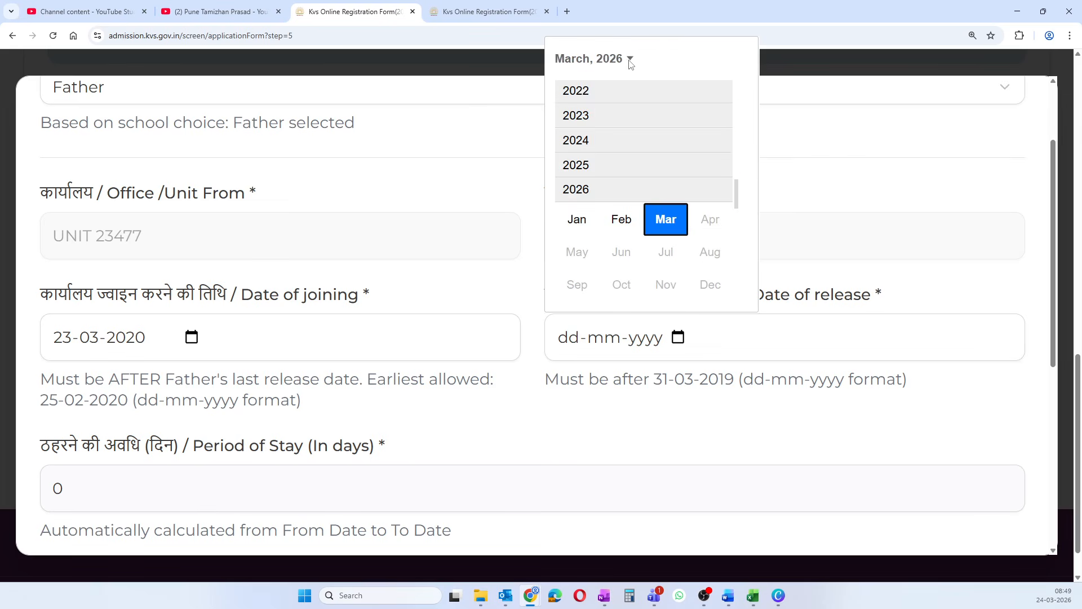
pyautogui.scroll(3, 593, 123)
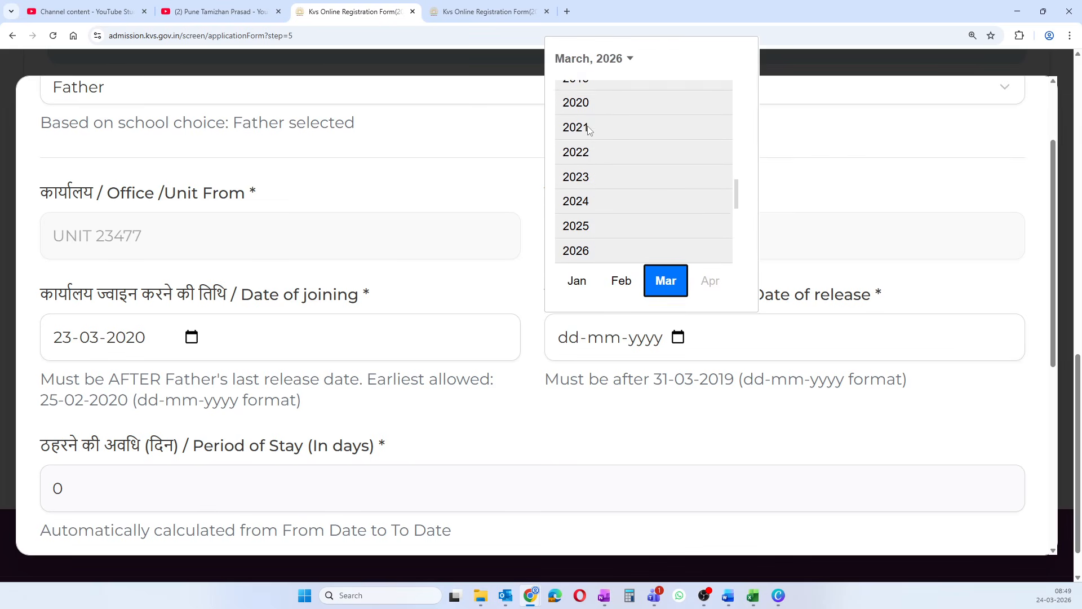
pyautogui.click(585, 120)
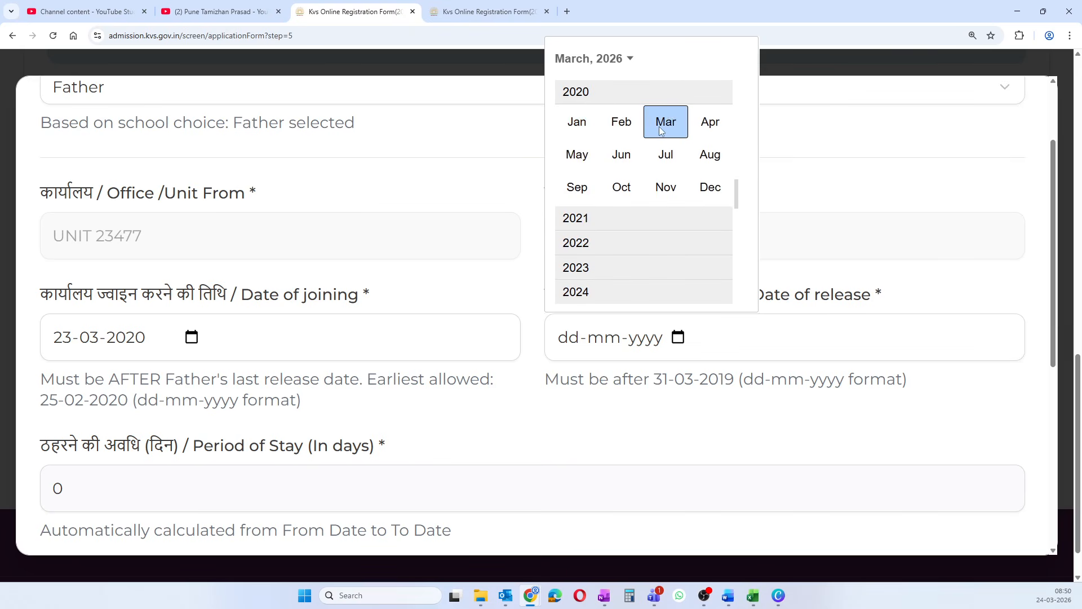
pyautogui.click(711, 130)
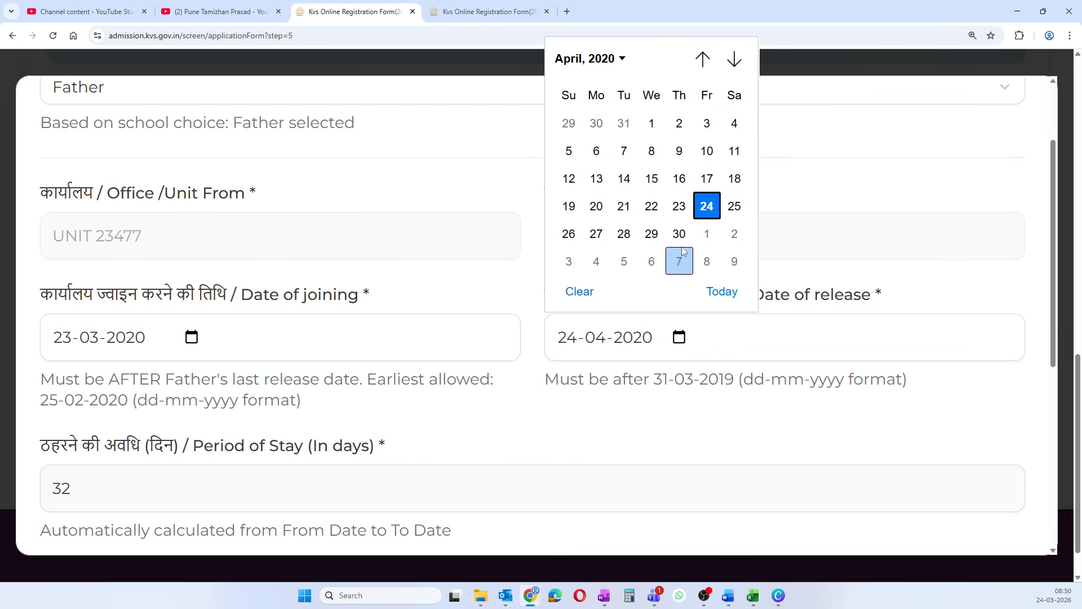
pyautogui.click(654, 235)
pyautogui.scroll(-2, 495, 321)
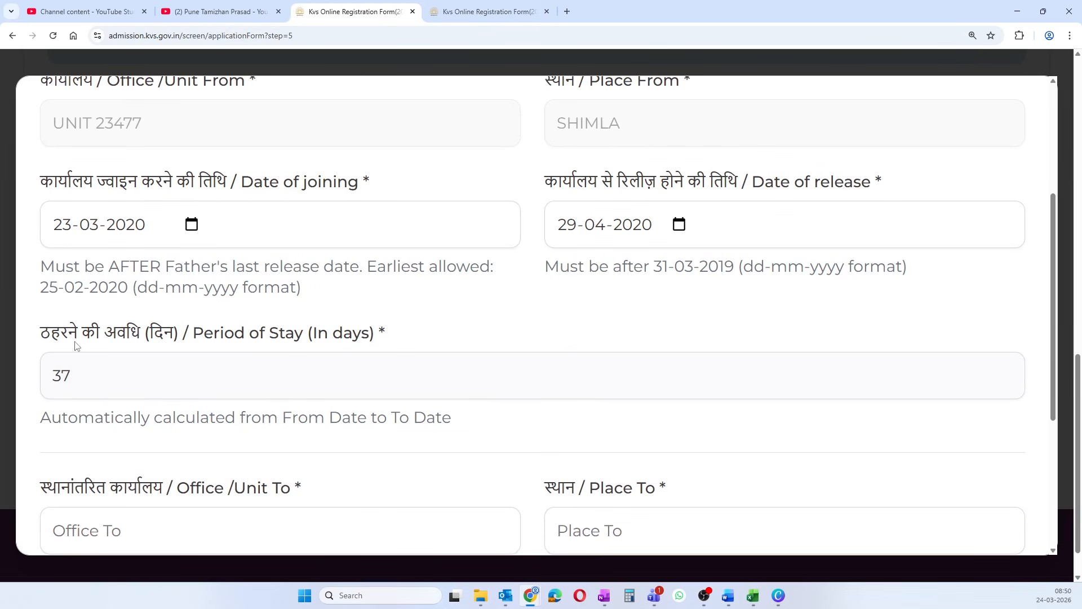
pyautogui.scroll(-3, 324, 358)
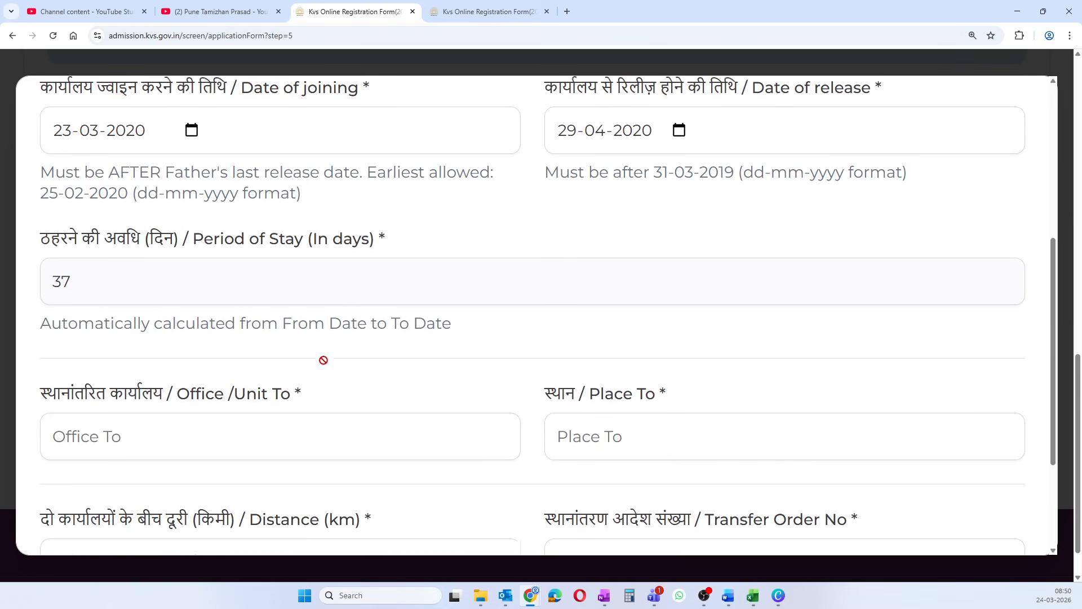
# - Enter destination KULLU 6876878, HP, distance 350 km, and the transfer order number
pyautogui.click(201, 374)
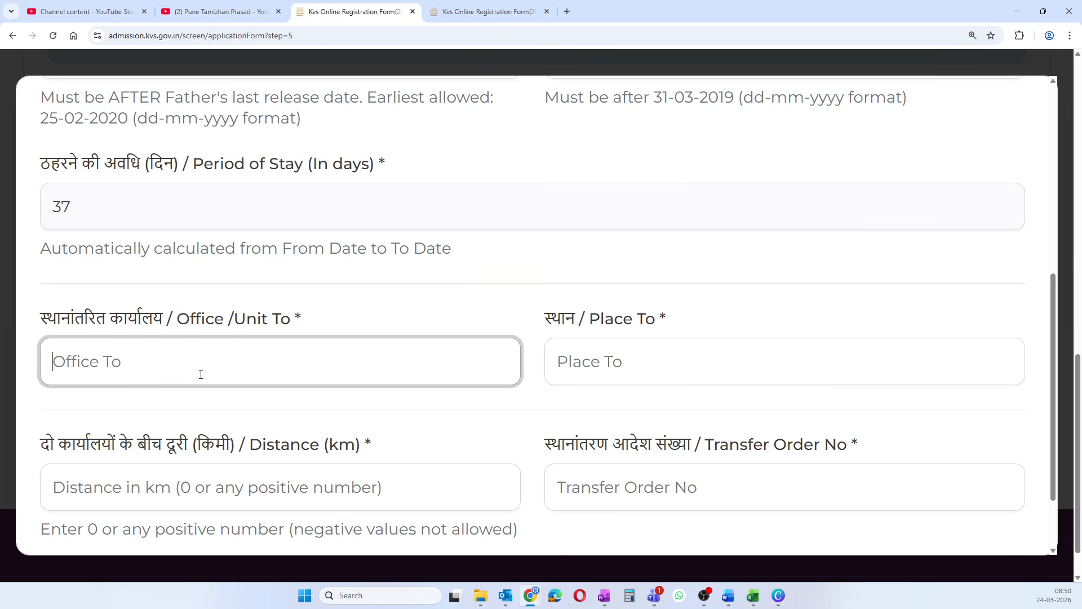
pyautogui.write('KULLU 6876878')
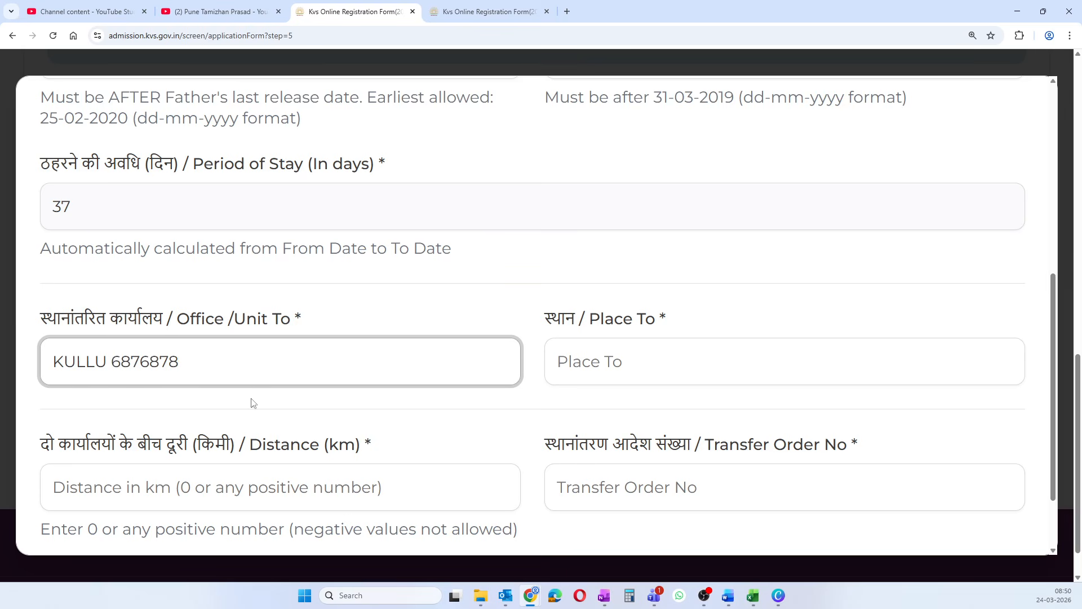
pyautogui.click(568, 364)
pyautogui.write('HP')
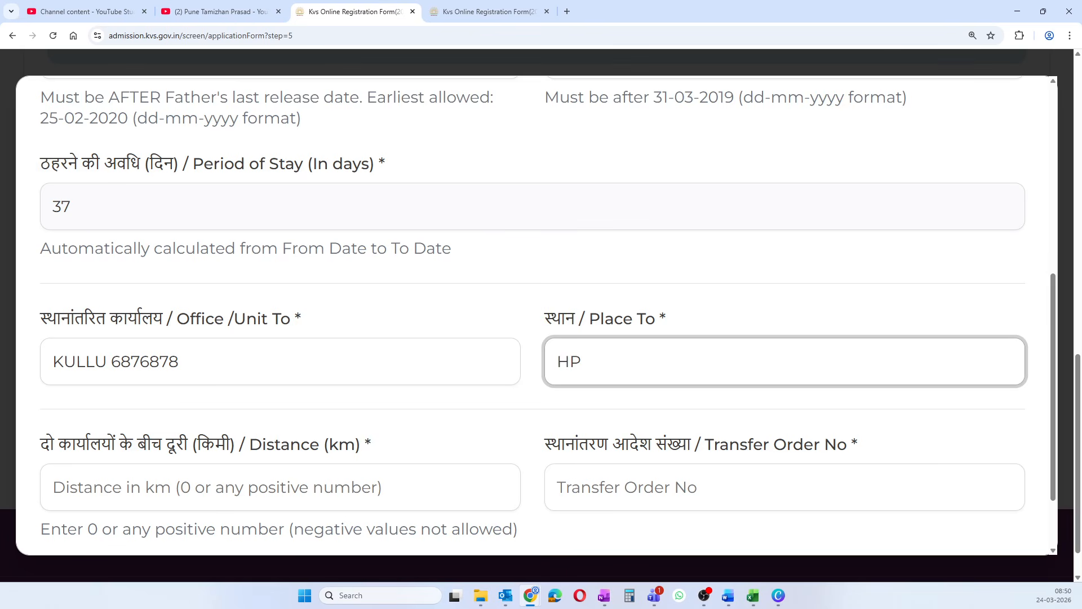
pyautogui.scroll(-2, 248, 394)
pyautogui.click(186, 396)
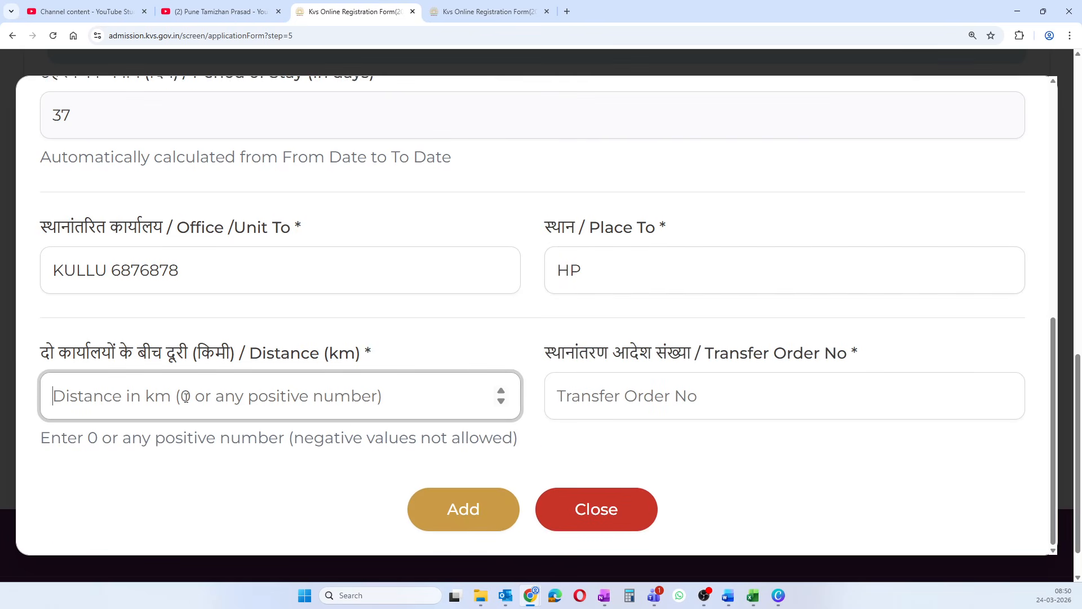
pyautogui.write('350')
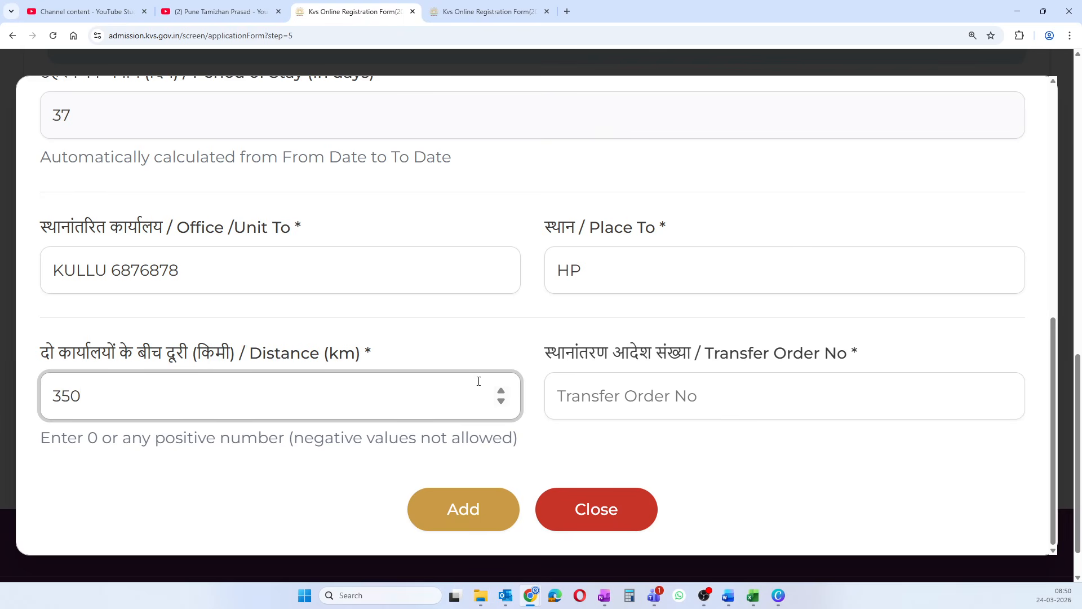
pyautogui.click(589, 389)
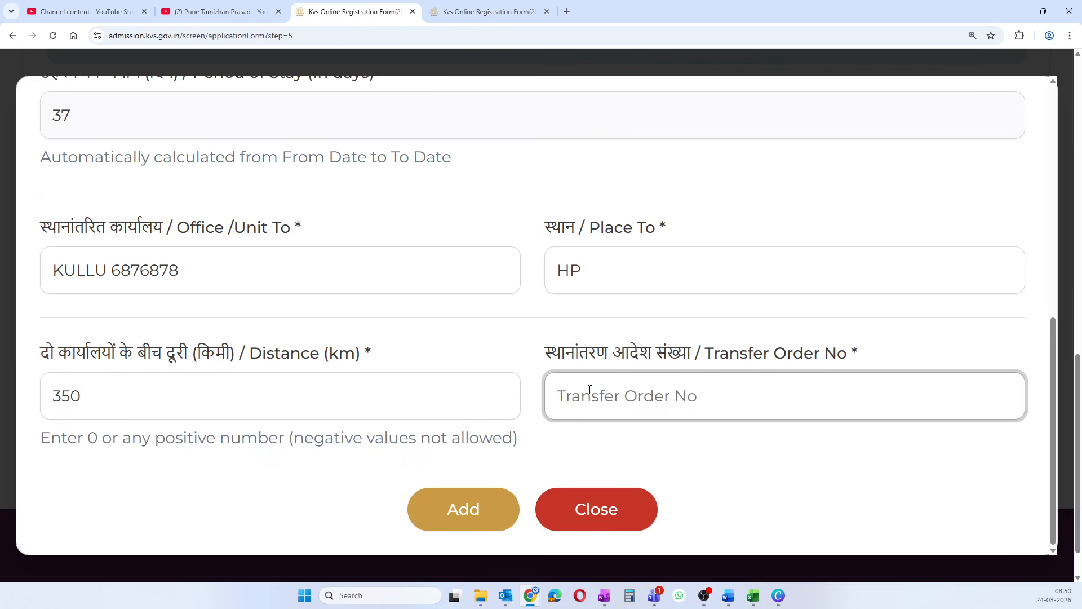
pyautogui.write('uutut')
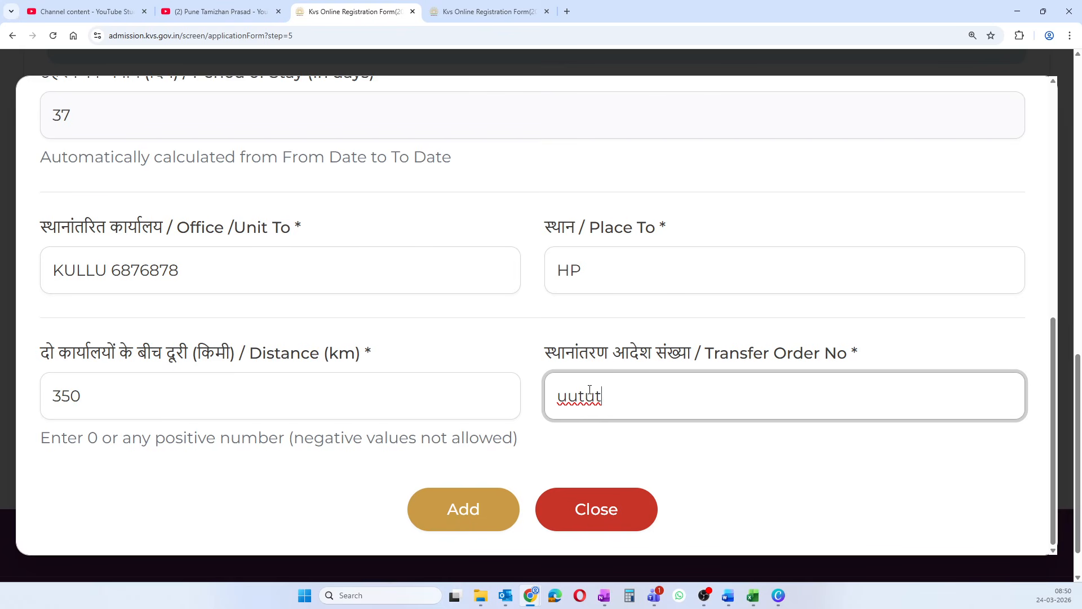
pyautogui.write('/908089')
# - Save the SHIMLA-to-KULLU transfer so two records are listed
pyautogui.click(458, 515)
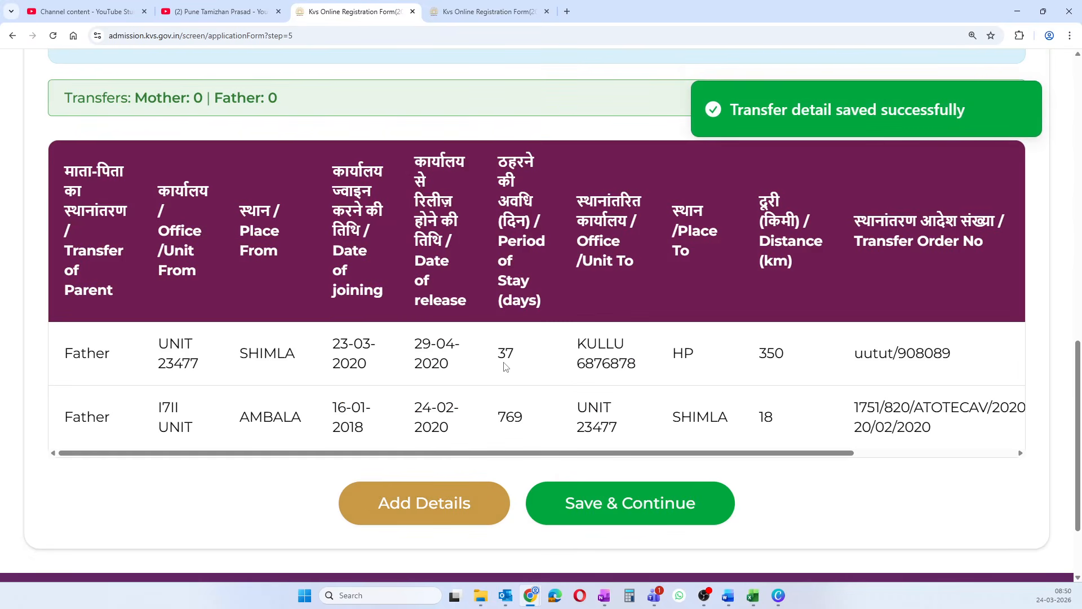
pyautogui.scroll(-1, 496, 367)
pyautogui.scroll(2, 479, 366)
pyautogui.scroll(-2, 459, 366)
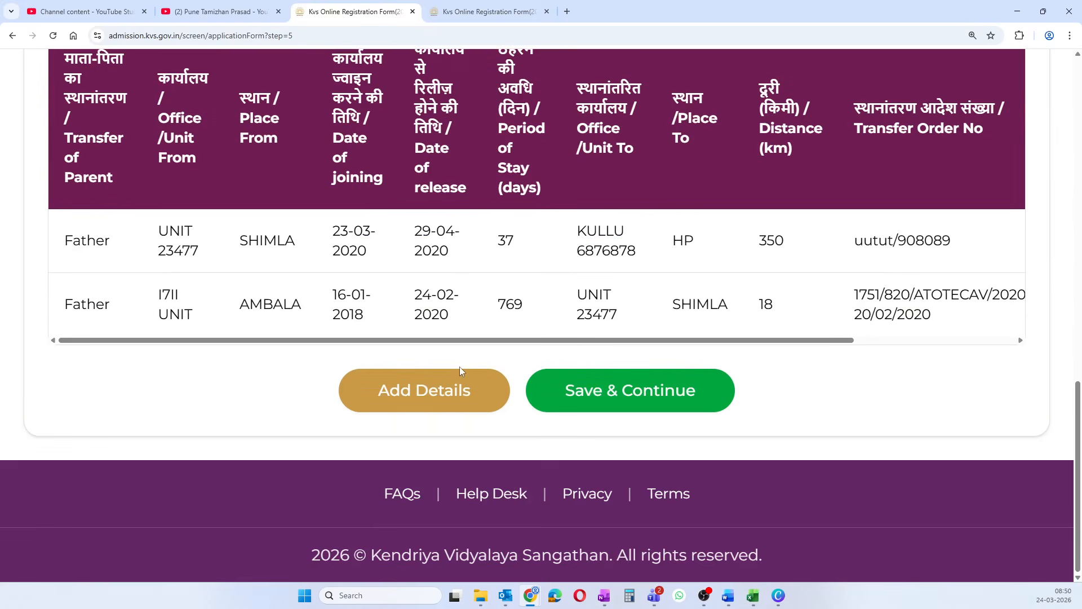
pyautogui.scroll(1, 440, 368)
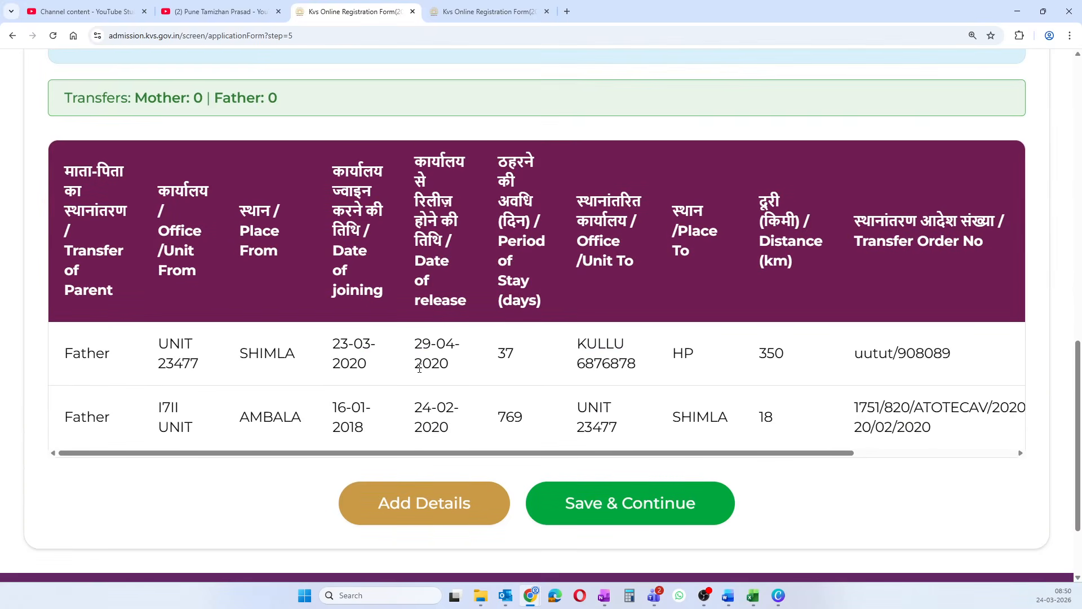
# - Start a new father transfer entry from UNIT 23477, SHIMLA
pyautogui.click(424, 507)
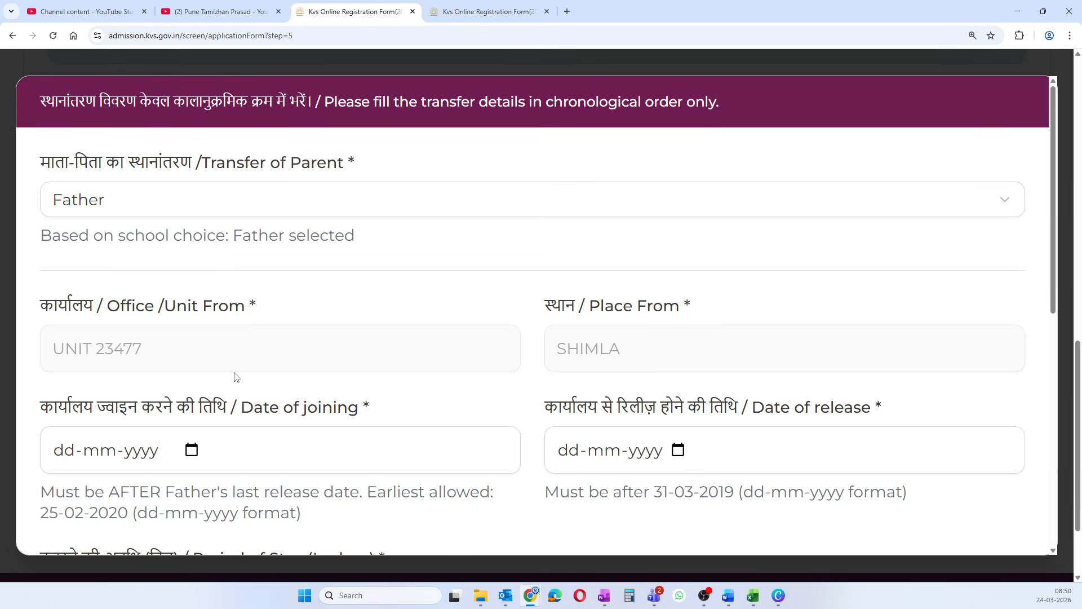
pyautogui.scroll(-4, 365, 346)
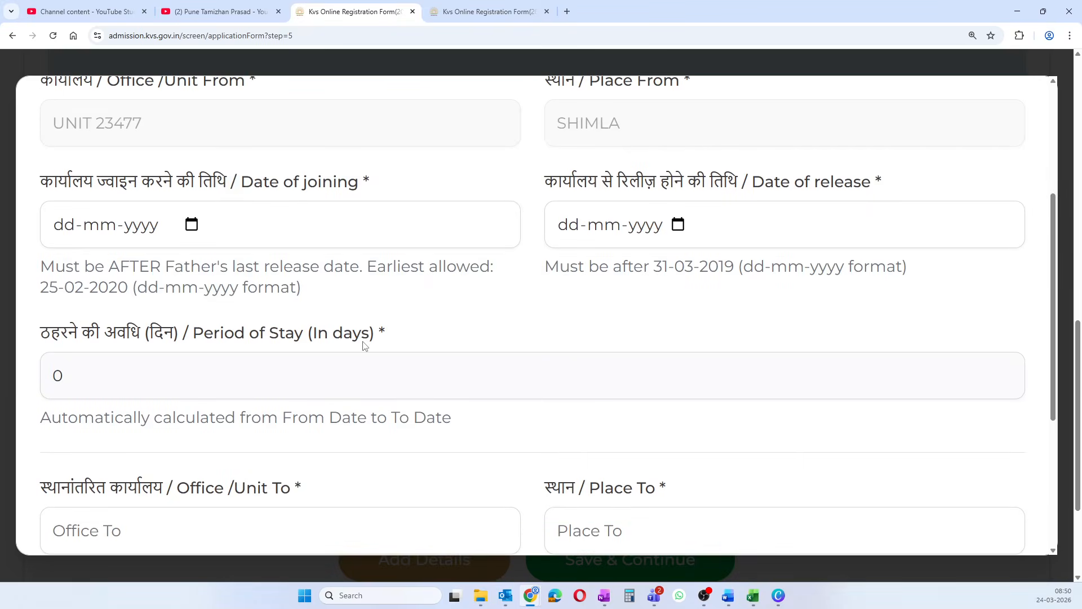
pyautogui.scroll(4, 363, 345)
pyautogui.scroll(-9, 363, 344)
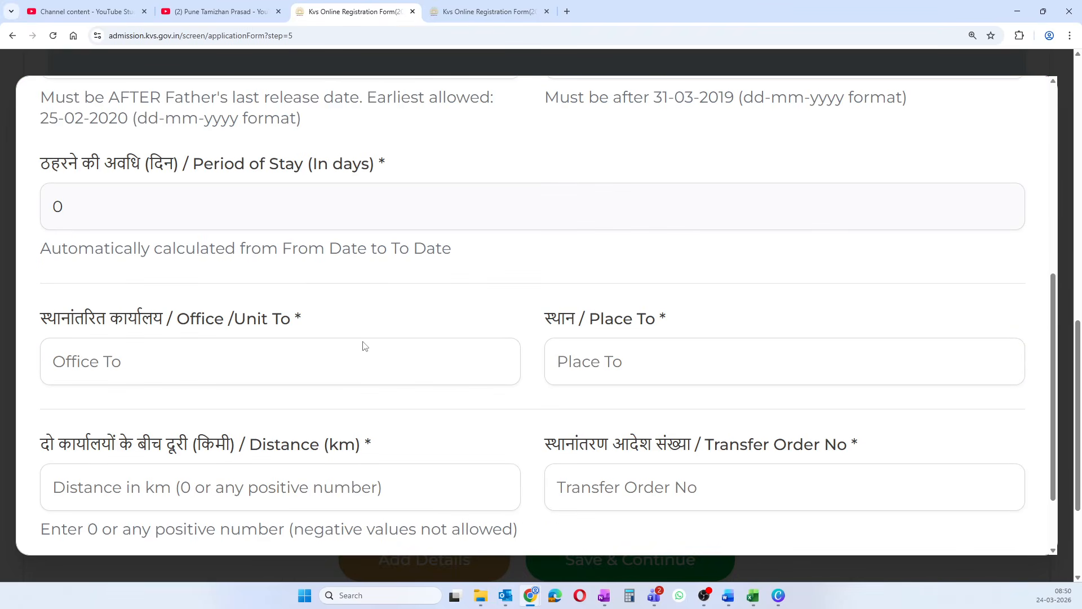
pyautogui.scroll(6, 363, 341)
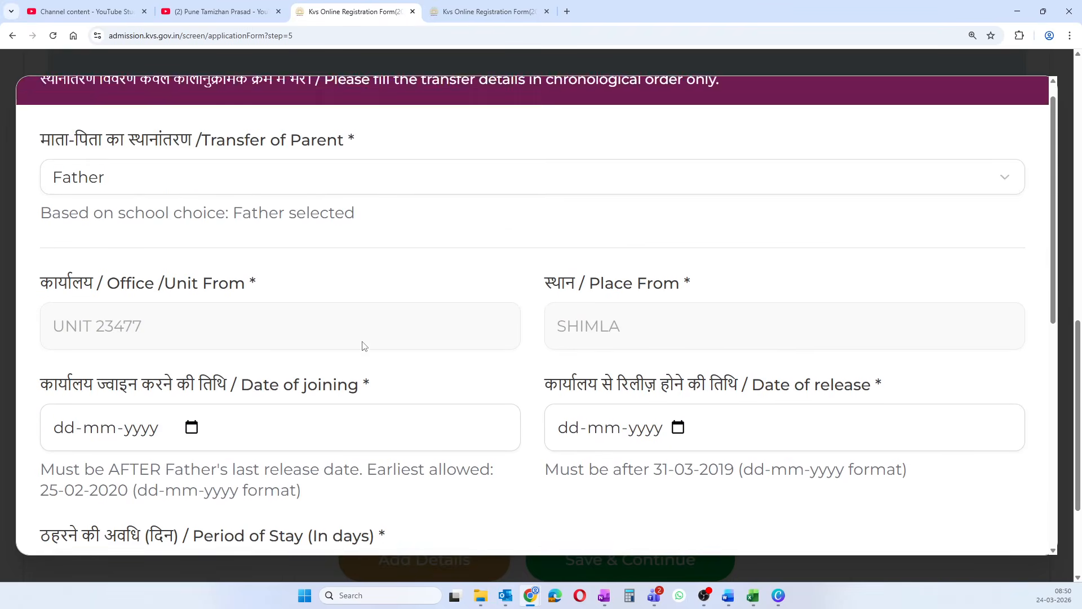
pyautogui.scroll(-5, 364, 345)
pyautogui.scroll(6, 362, 337)
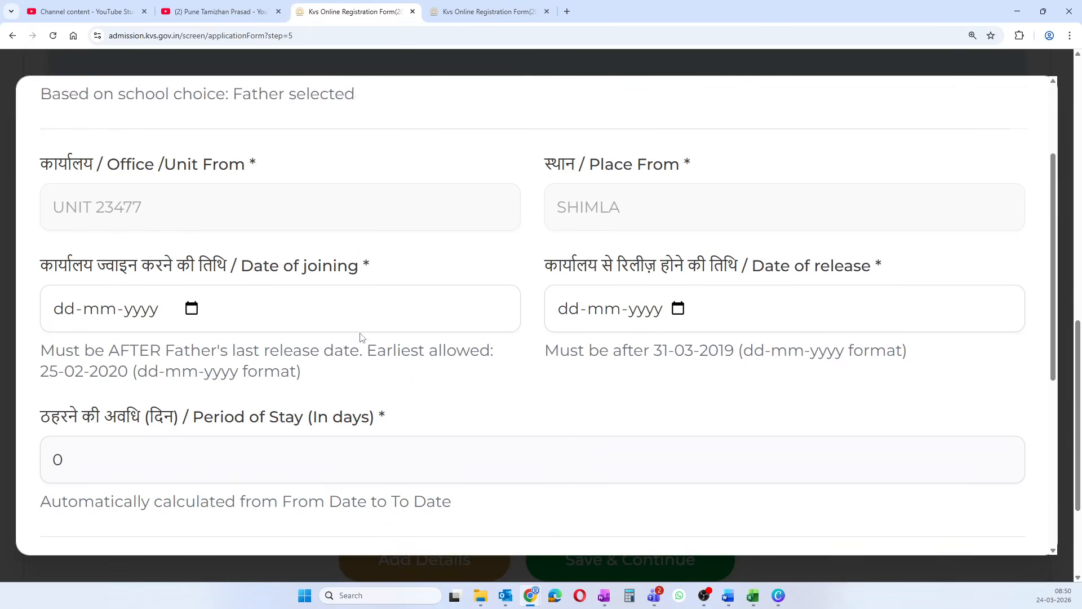
pyautogui.scroll(-7, 322, 310)
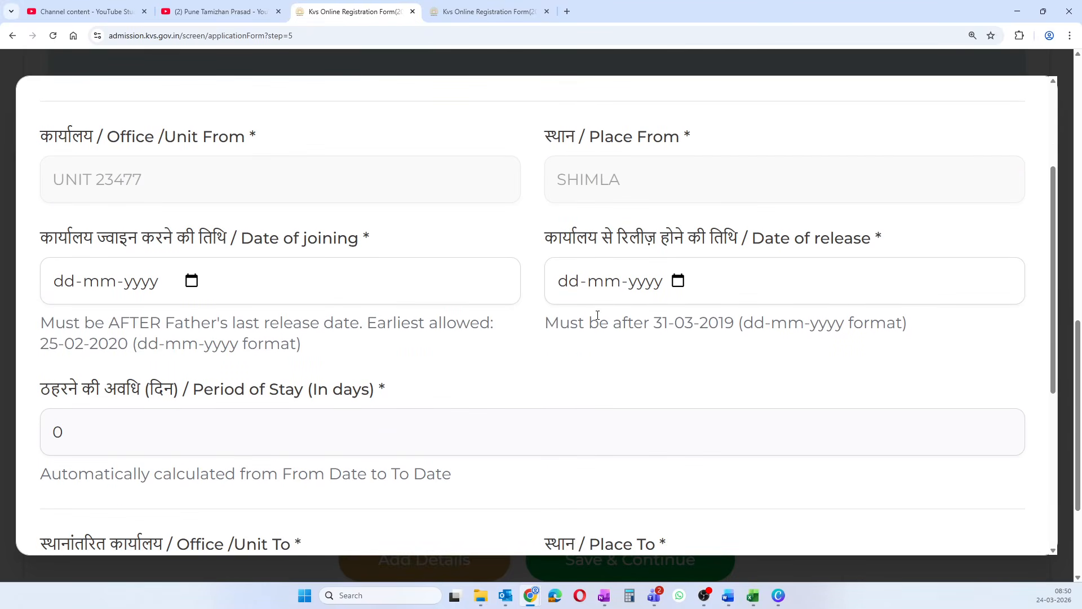
pyautogui.scroll(7, 223, 368)
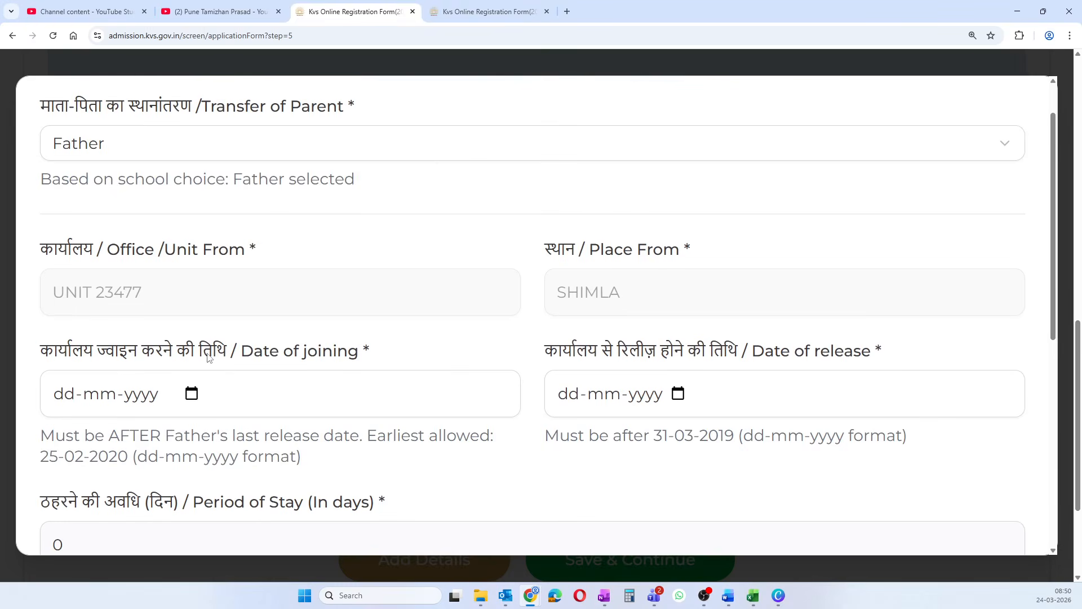
# - Set the joining date to 01-03-2021
pyautogui.click(193, 394)
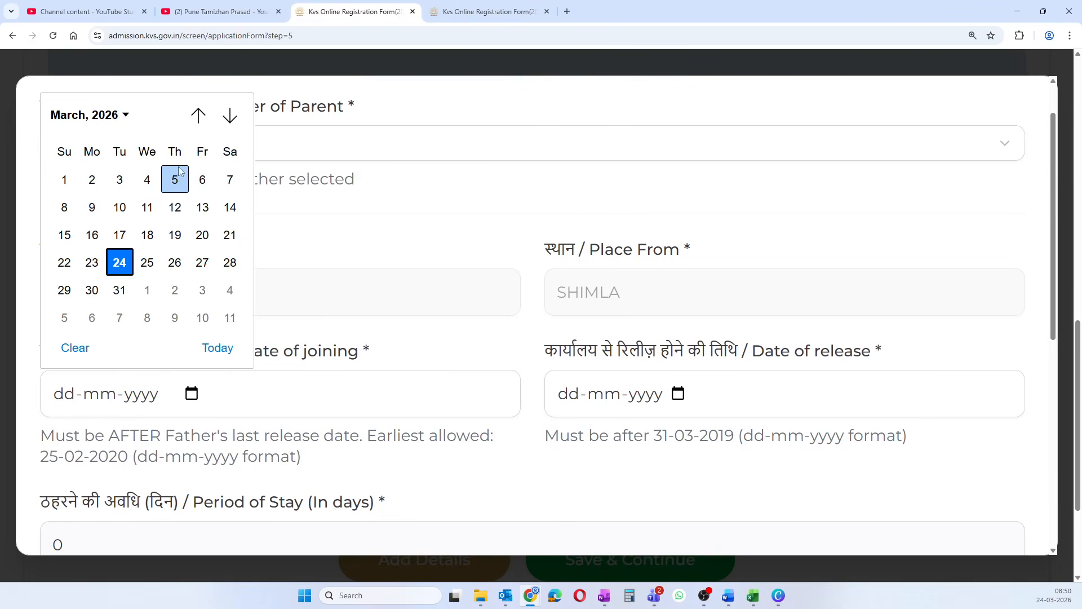
pyautogui.click(354, 273)
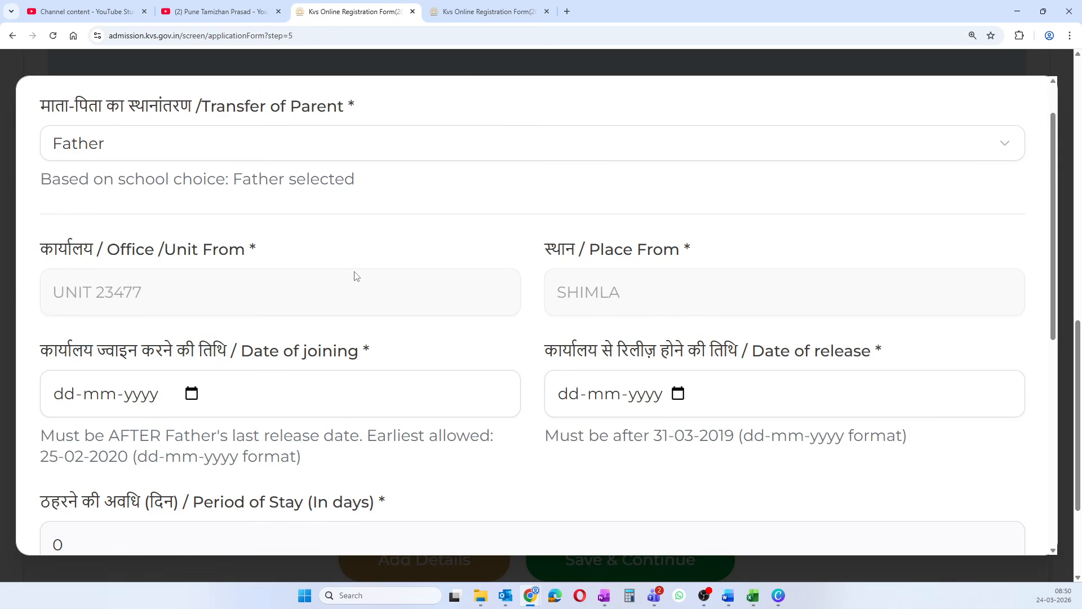
pyautogui.click(192, 394)
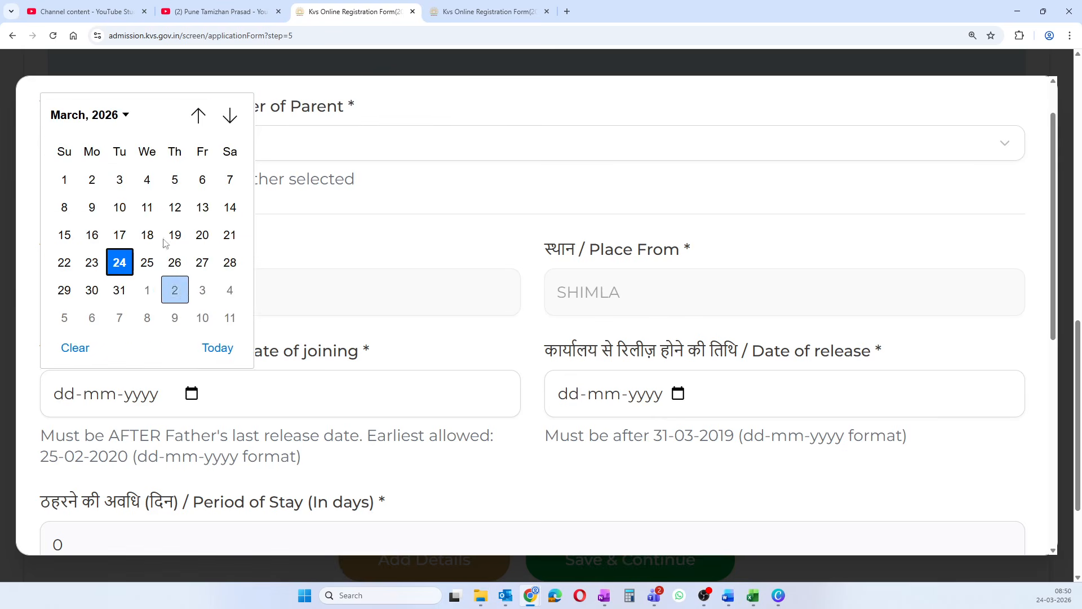
pyautogui.click(107, 115)
pyautogui.scroll(3, 78, 198)
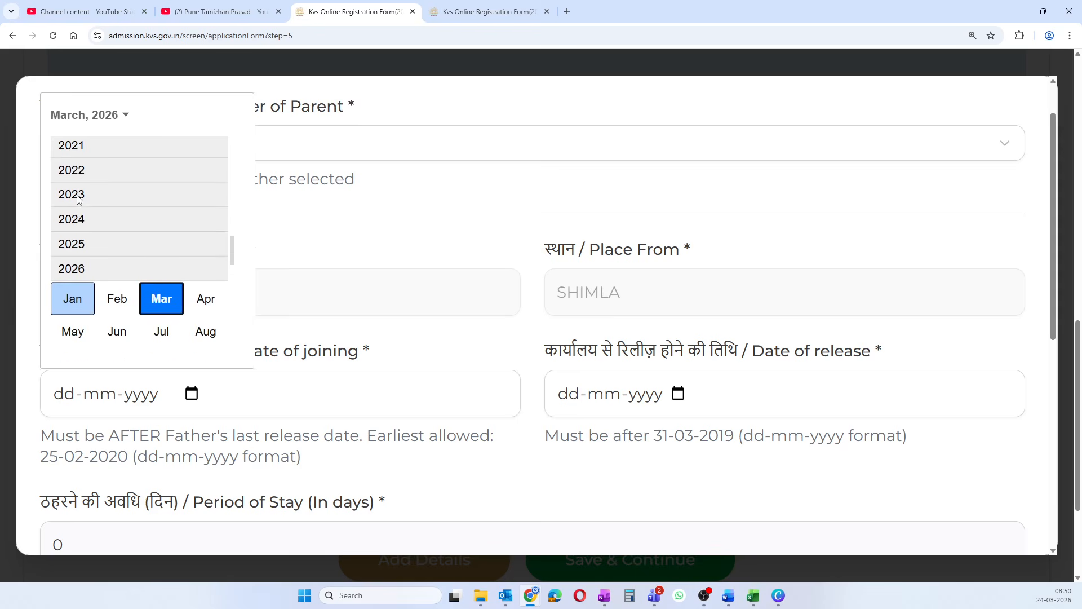
pyautogui.click(80, 179)
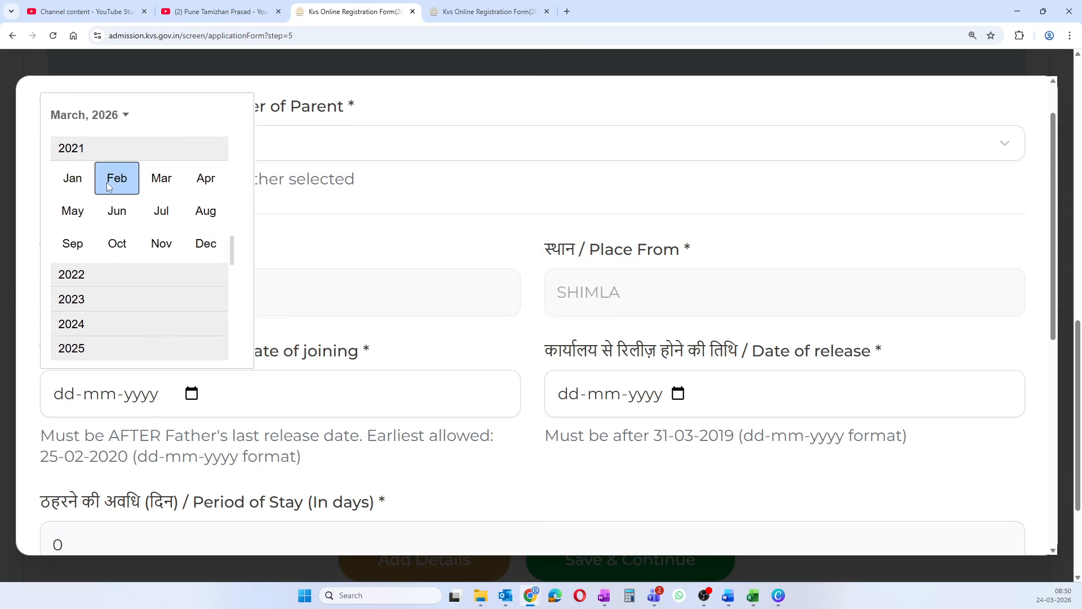
pyautogui.click(161, 179)
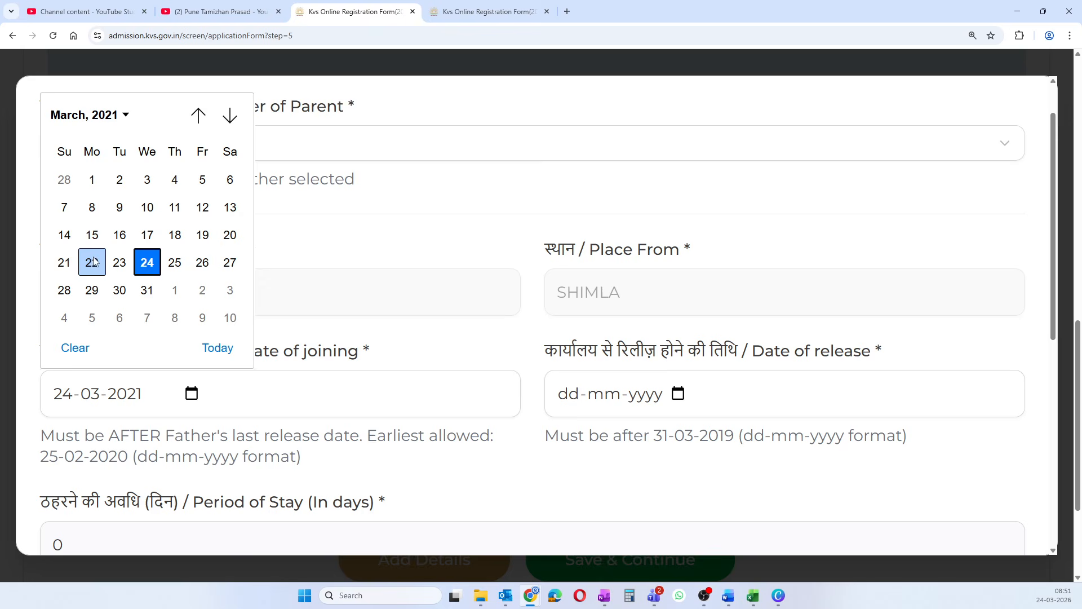
pyautogui.click(92, 180)
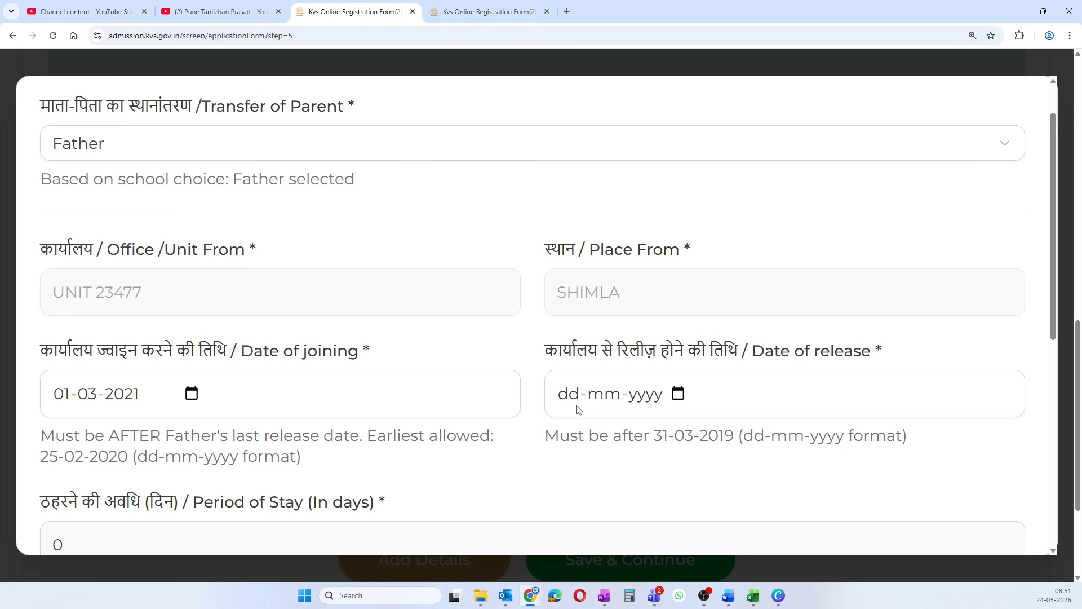
# - Set the release date to 27-06-2022, giving a 483-day stay
pyautogui.click(676, 395)
pyautogui.click(632, 116)
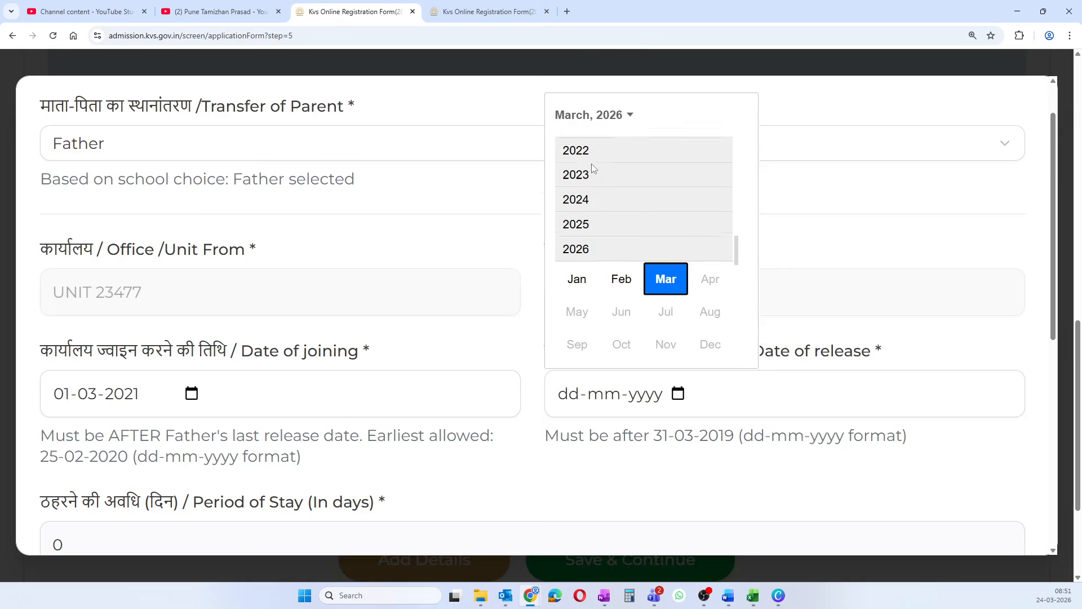
pyautogui.scroll(3, 589, 169)
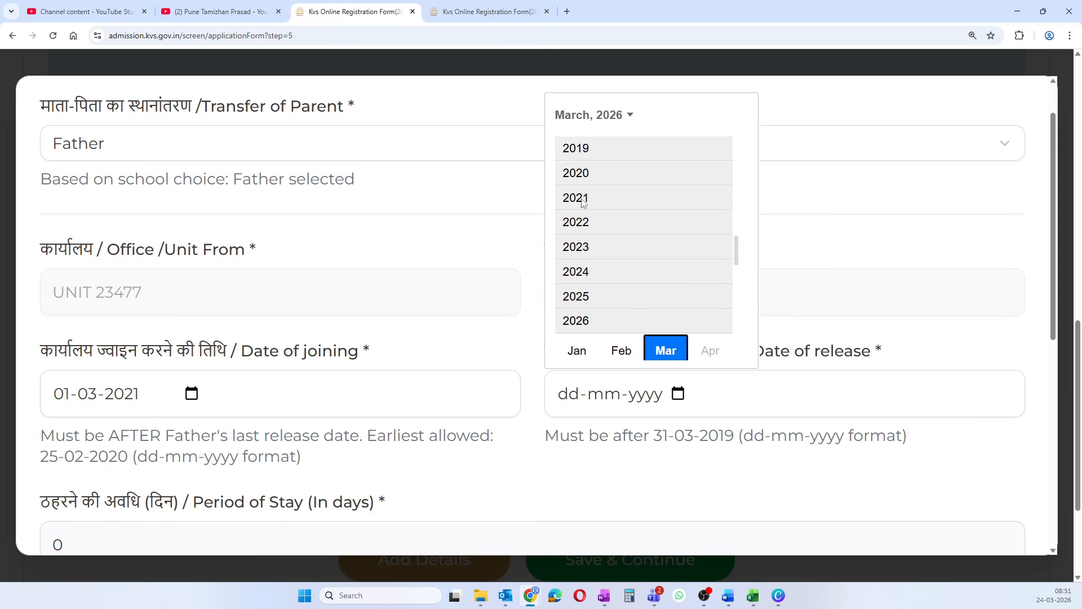
pyautogui.click(583, 225)
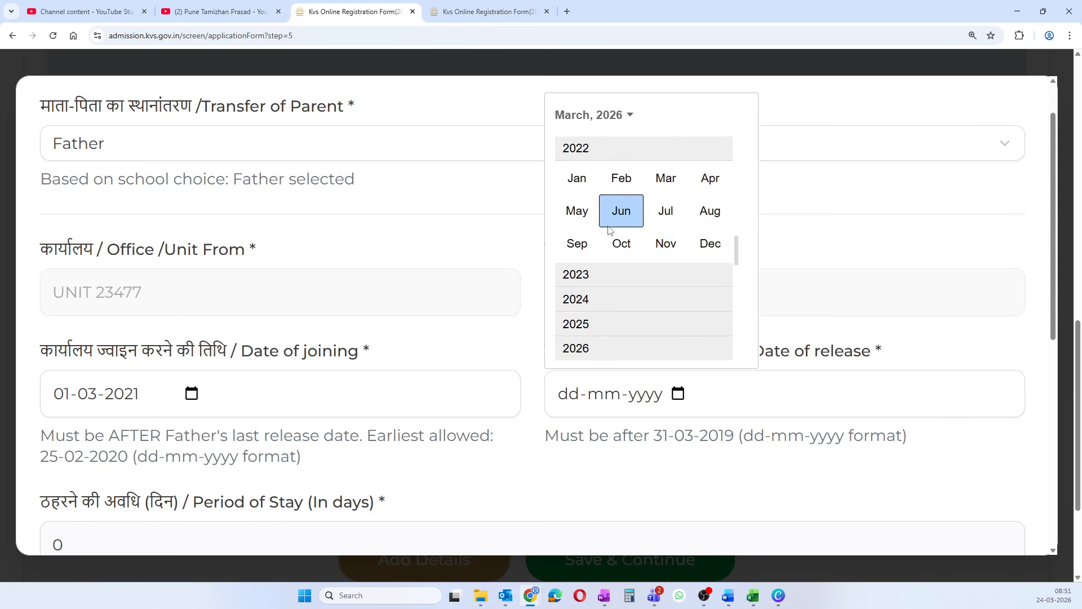
pyautogui.click(625, 229)
pyautogui.click(596, 289)
pyautogui.scroll(-5, 678, 322)
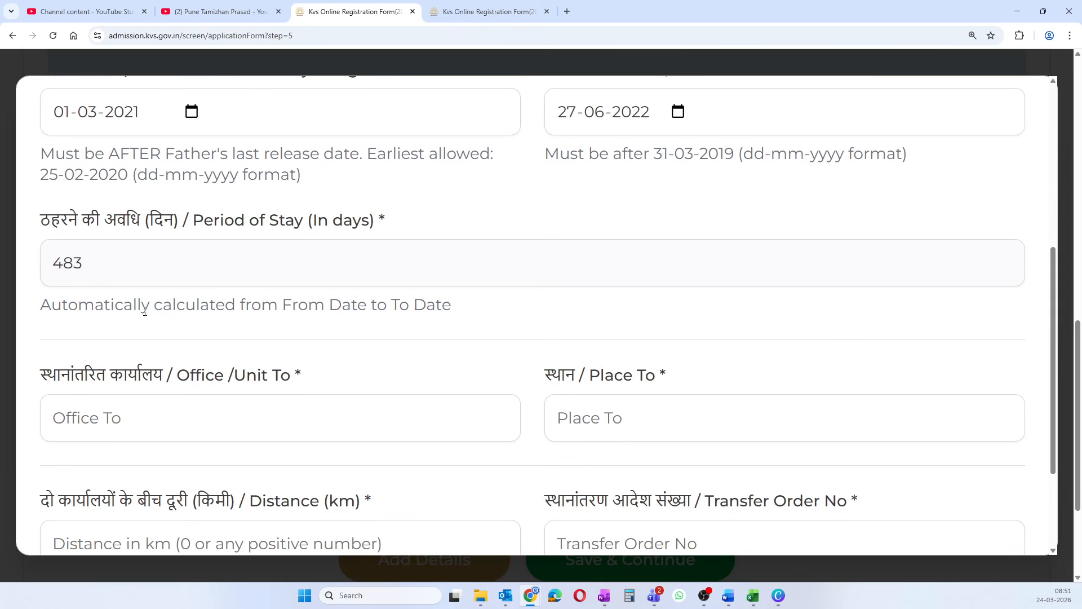
# - Enter destination UNIT 26272, RAJASTHAN, distance 450 km, and the transfer order number
pyautogui.click(141, 421)
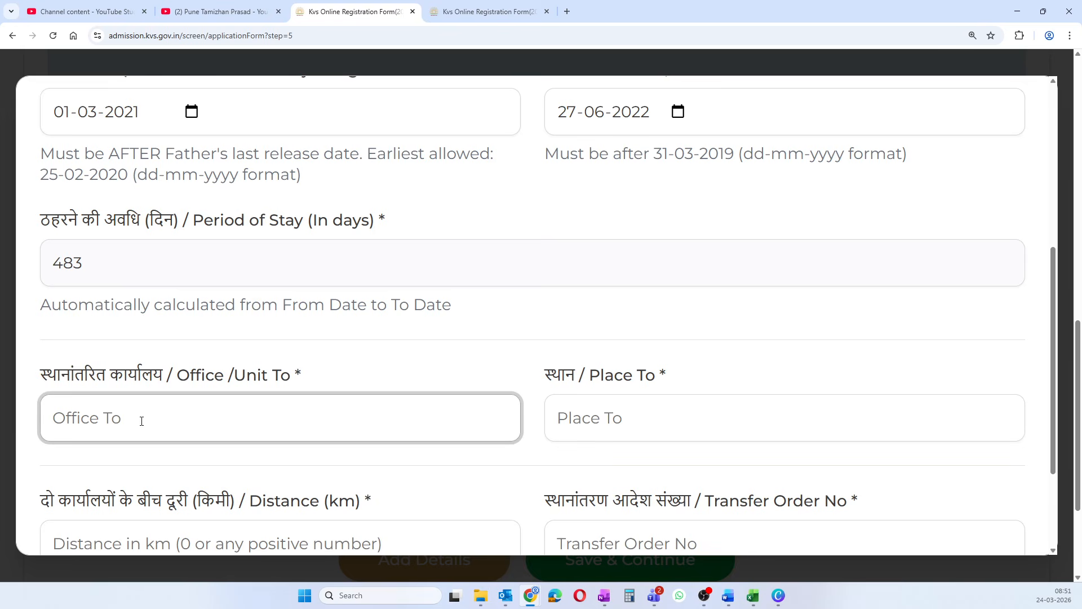
pyautogui.write('UNIT 26272')
pyautogui.click(598, 413)
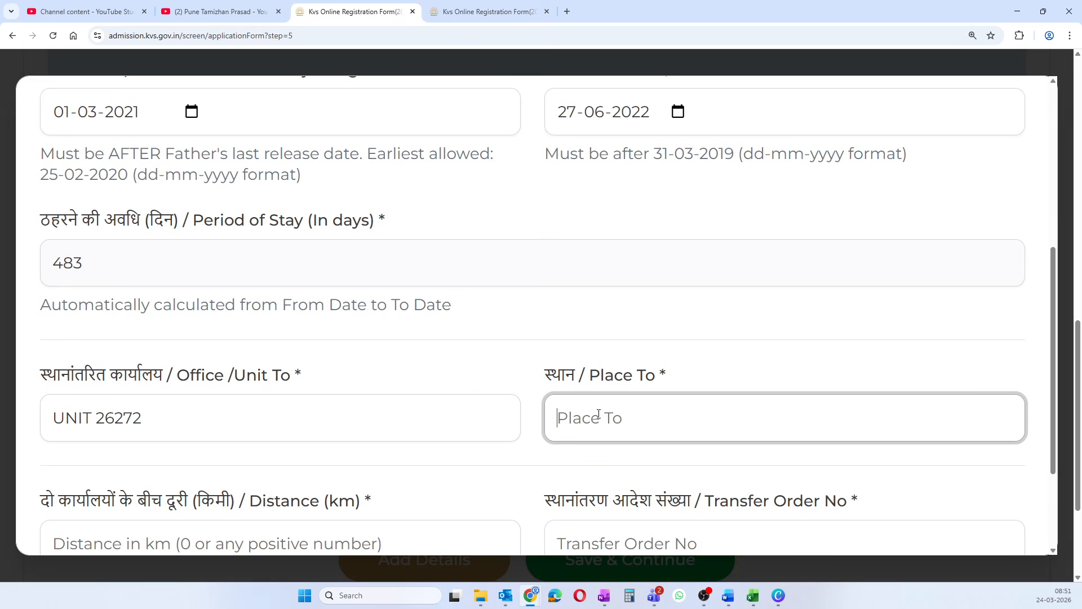
pyautogui.write('RAJASTHAN')
pyautogui.scroll(-2, 540, 427)
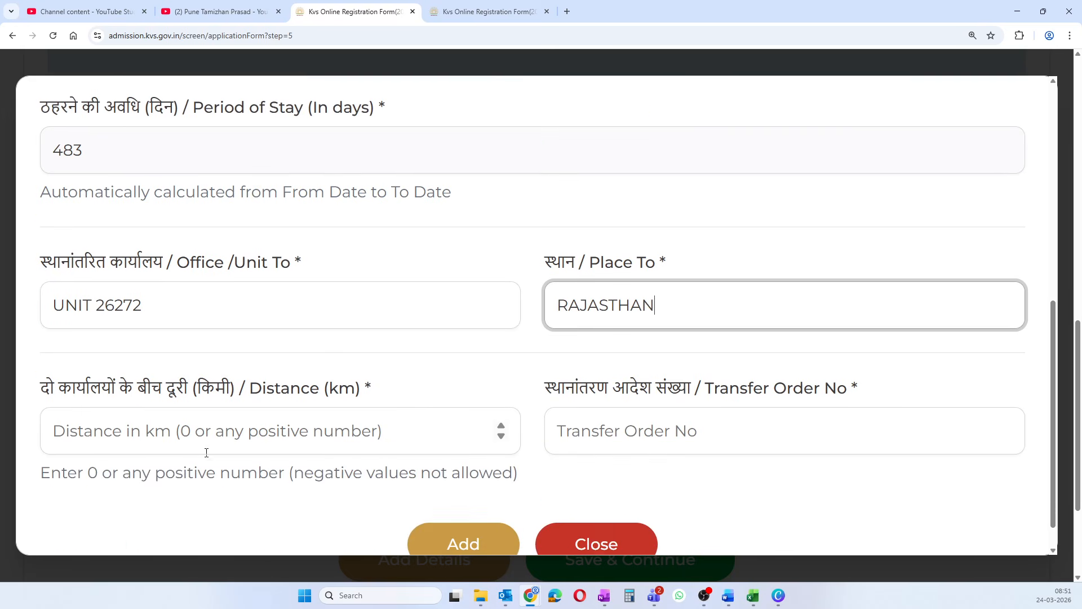
pyautogui.click(113, 429)
pyautogui.write('450')
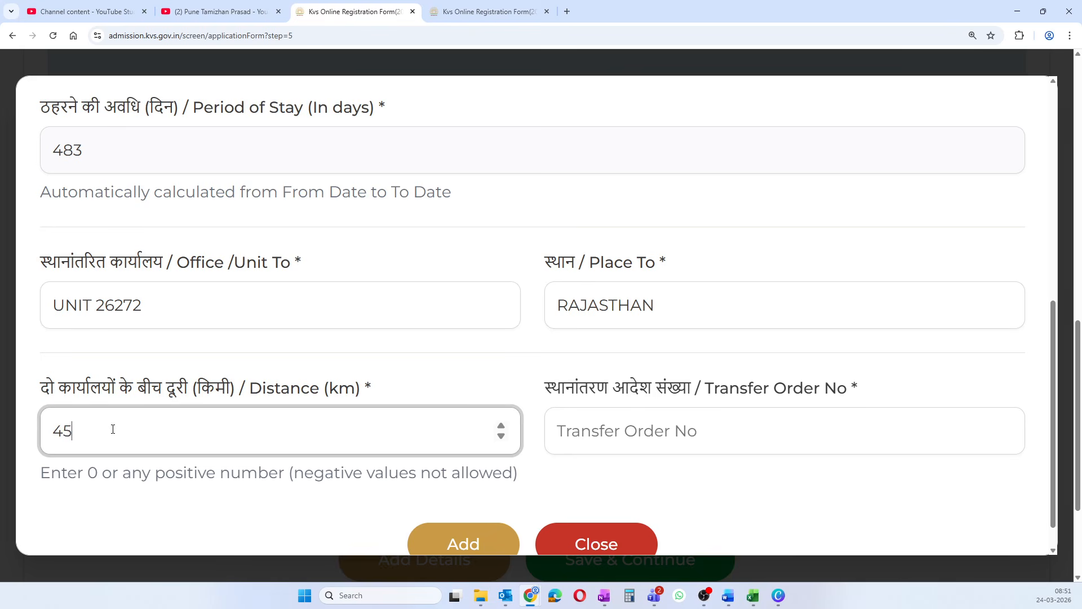
pyautogui.click(617, 424)
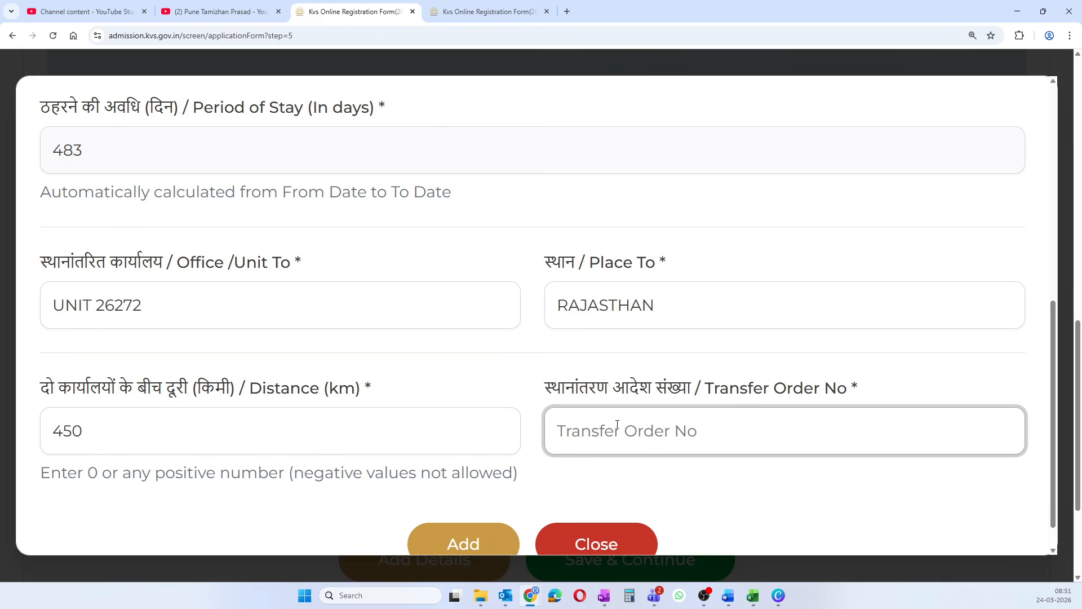
pyautogui.write('TR 0001')
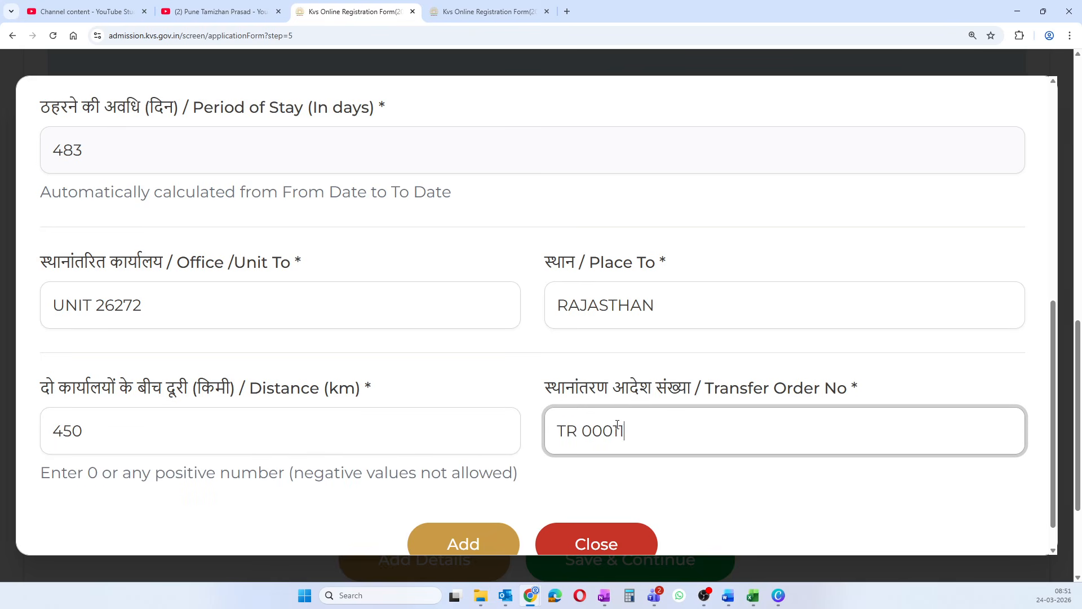
pyautogui.write('1')
pyautogui.scroll(-1, 617, 424)
# - Save the third father transfer record (UNIT 23477 SHIMLA to UNIT 26272 RAJASTHAN) and review all three entries
pyautogui.click(470, 506)
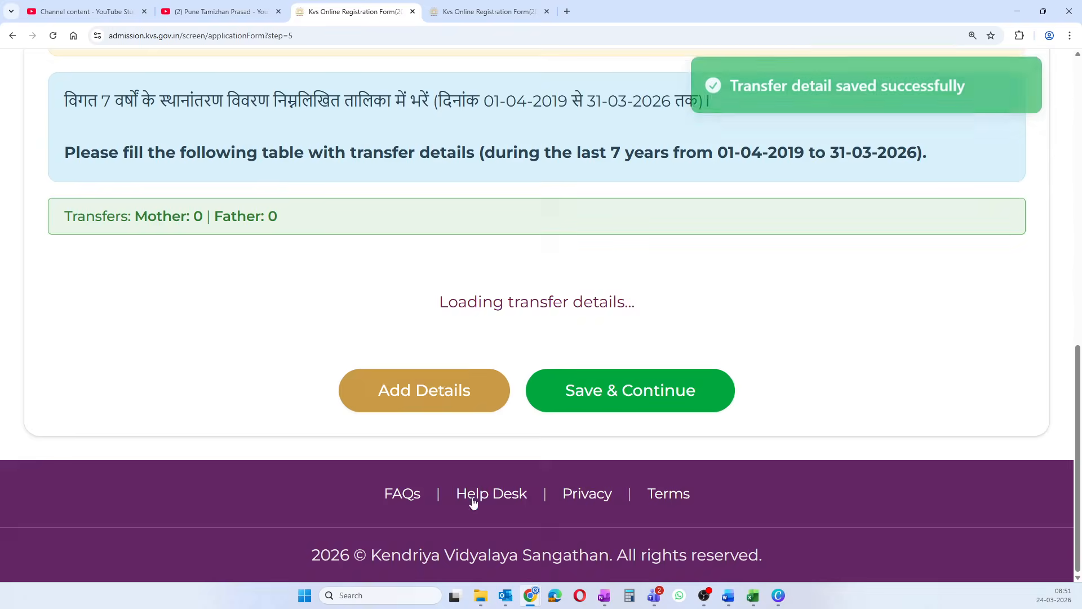
pyautogui.scroll(-1, 484, 435)
pyautogui.scroll(-3, 483, 435)
pyautogui.scroll(2, 507, 361)
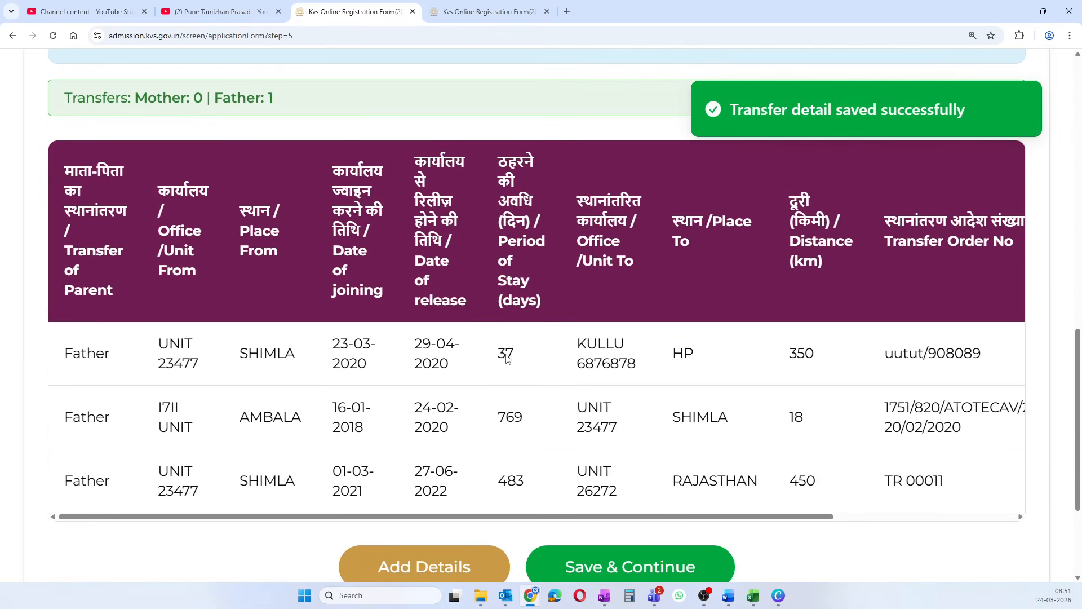
pyautogui.scroll(-1, 507, 353)
pyautogui.scroll(3, 507, 353)
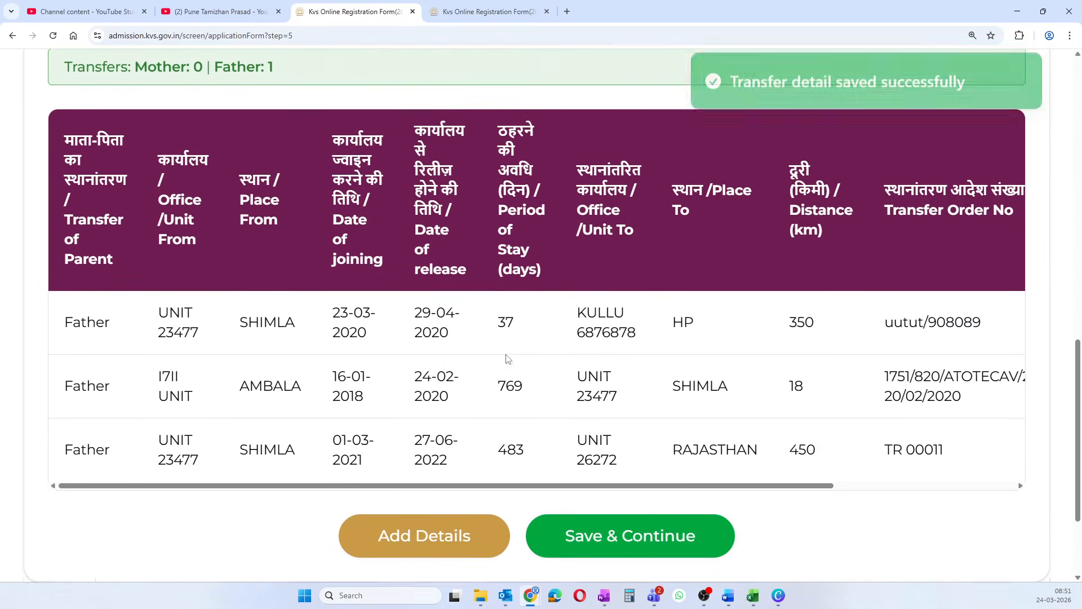
pyautogui.scroll(6, 507, 353)
pyautogui.scroll(-3, 506, 354)
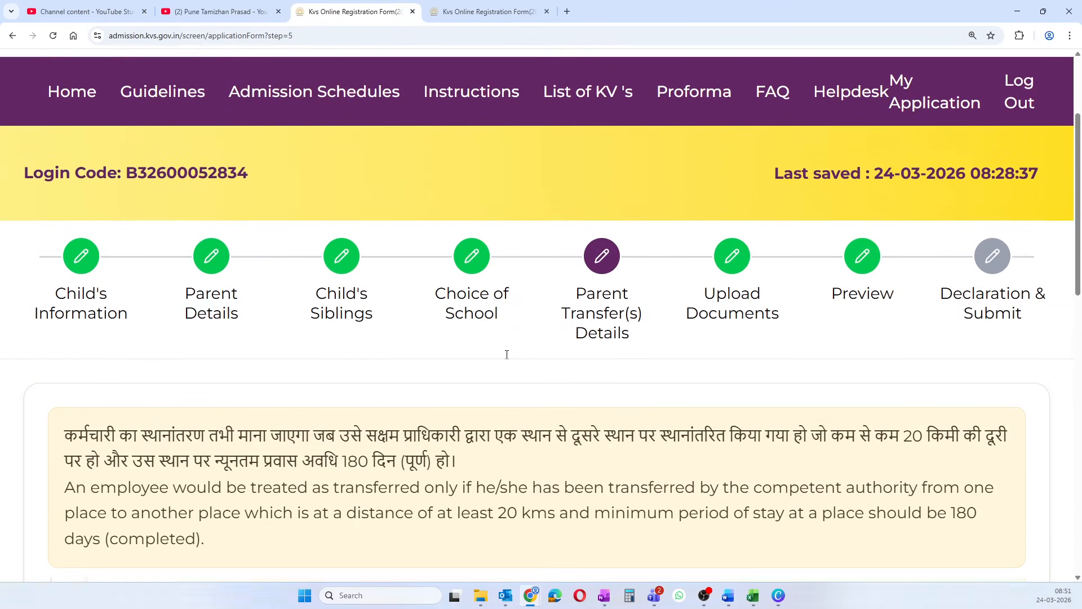
pyautogui.scroll(-8, 507, 354)
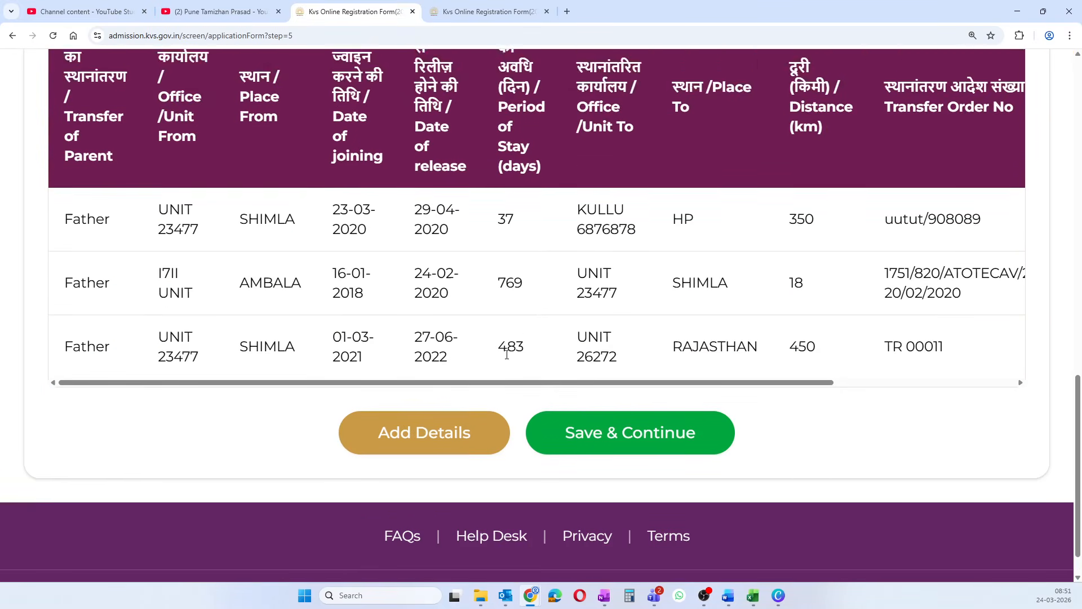
pyautogui.scroll(6, 507, 354)
pyautogui.scroll(-2, 506, 353)
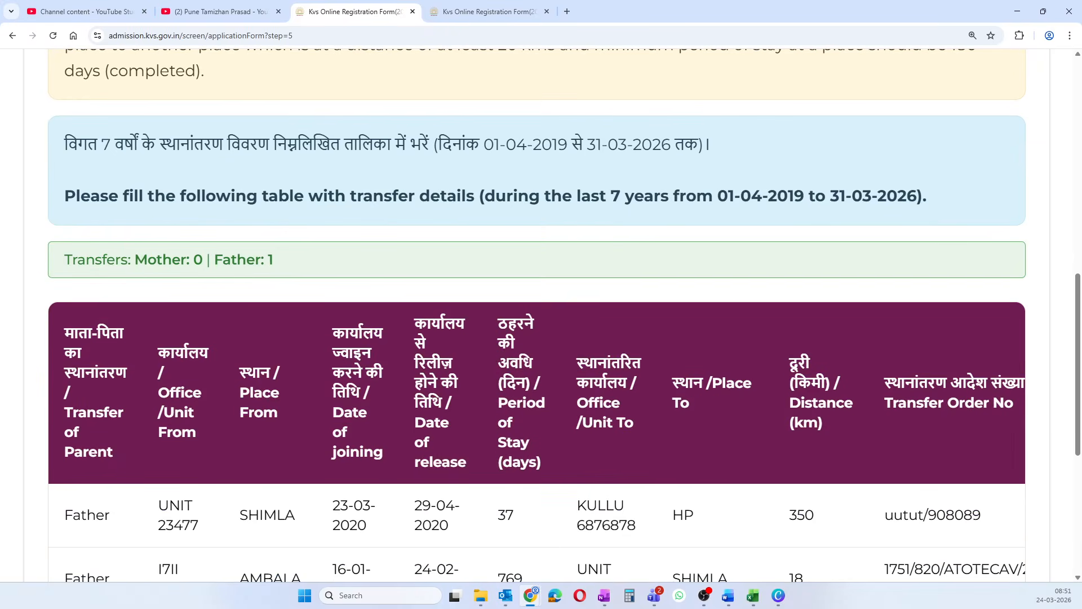
pyautogui.scroll(-2, 592, 430)
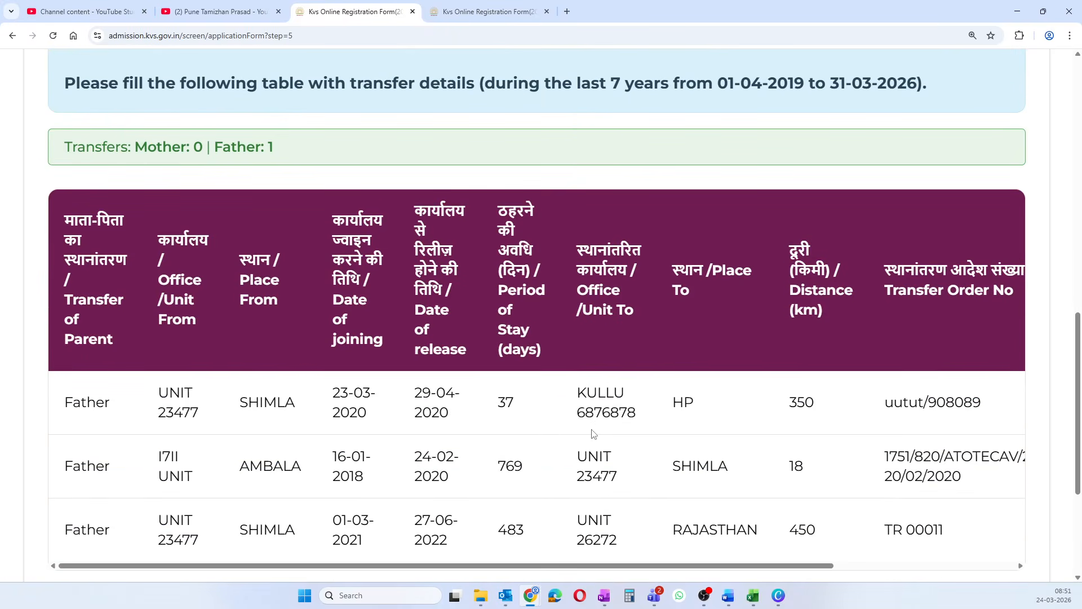
pyautogui.scroll(-3, 593, 433)
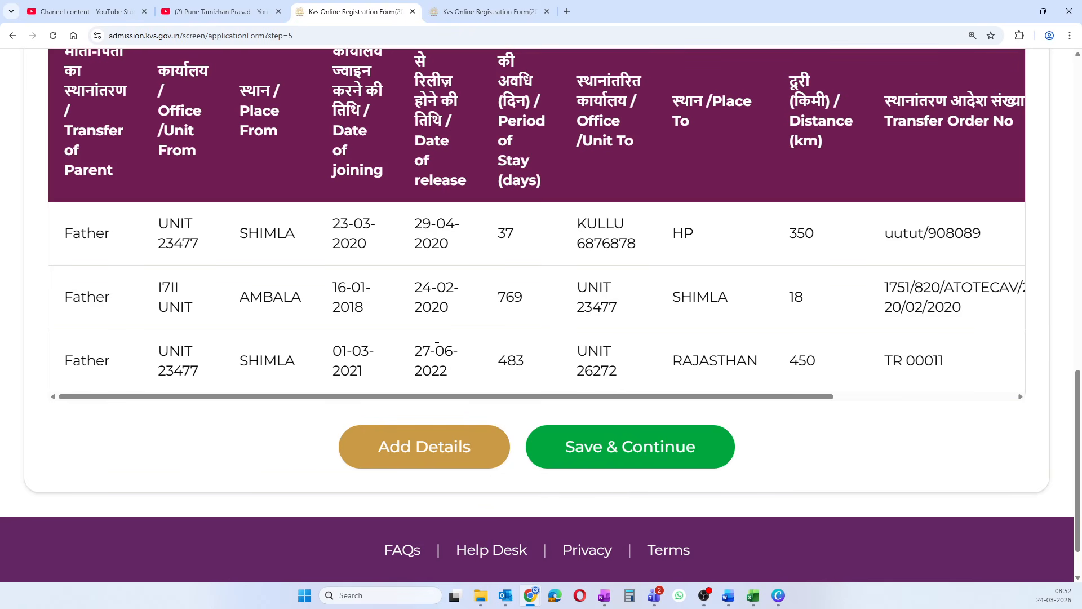
pyautogui.scroll(10, 628, 302)
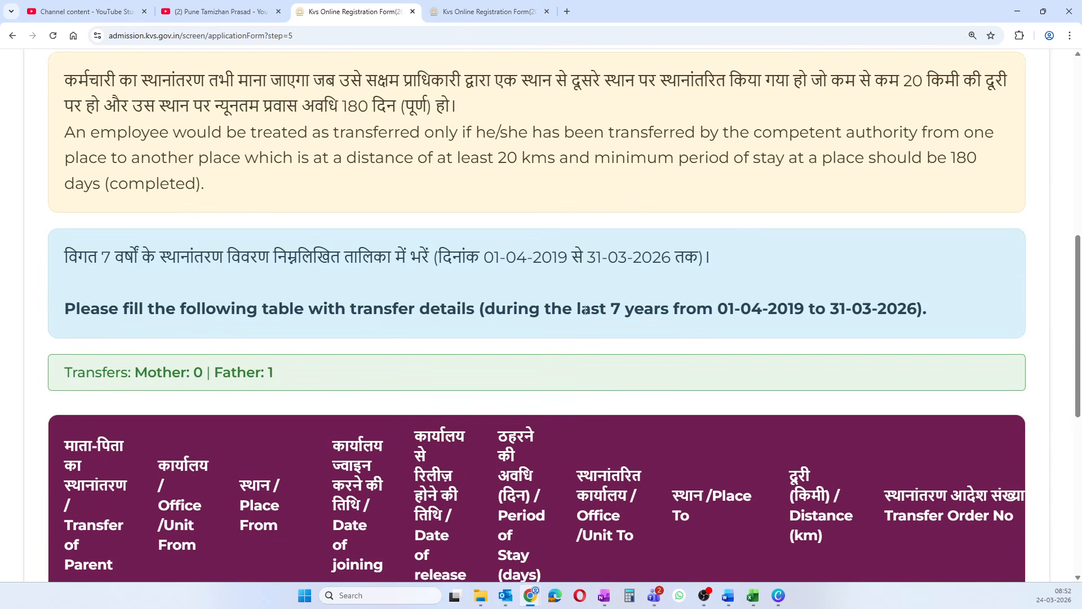
pyautogui.scroll(3, 584, 311)
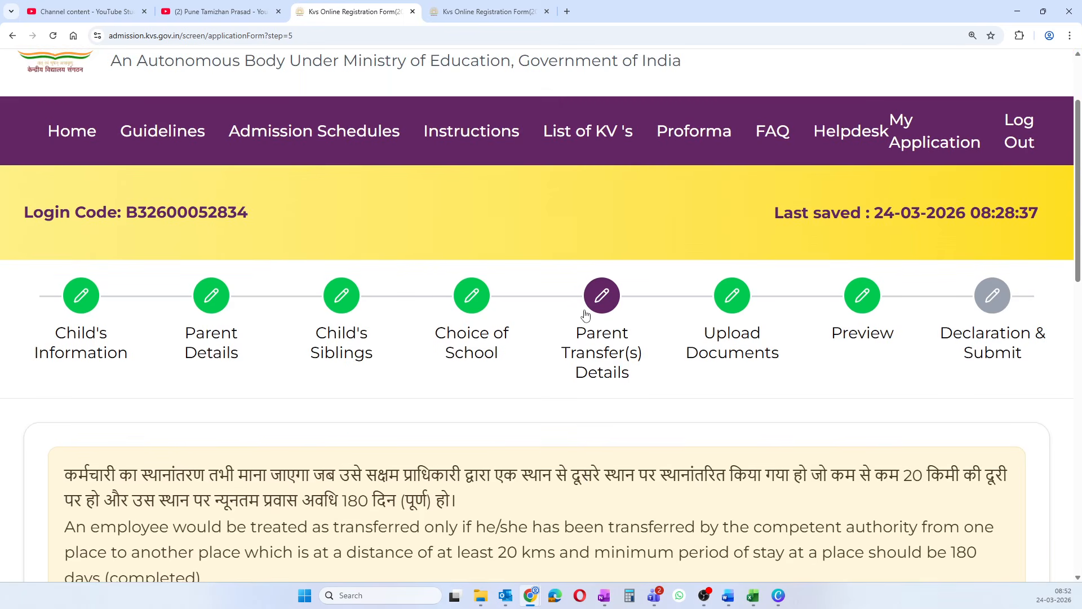
# - Open the List of KVs page and search by RO, KV, State for 'Tamil na'
pyautogui.click(598, 140)
pyautogui.click(670, 336)
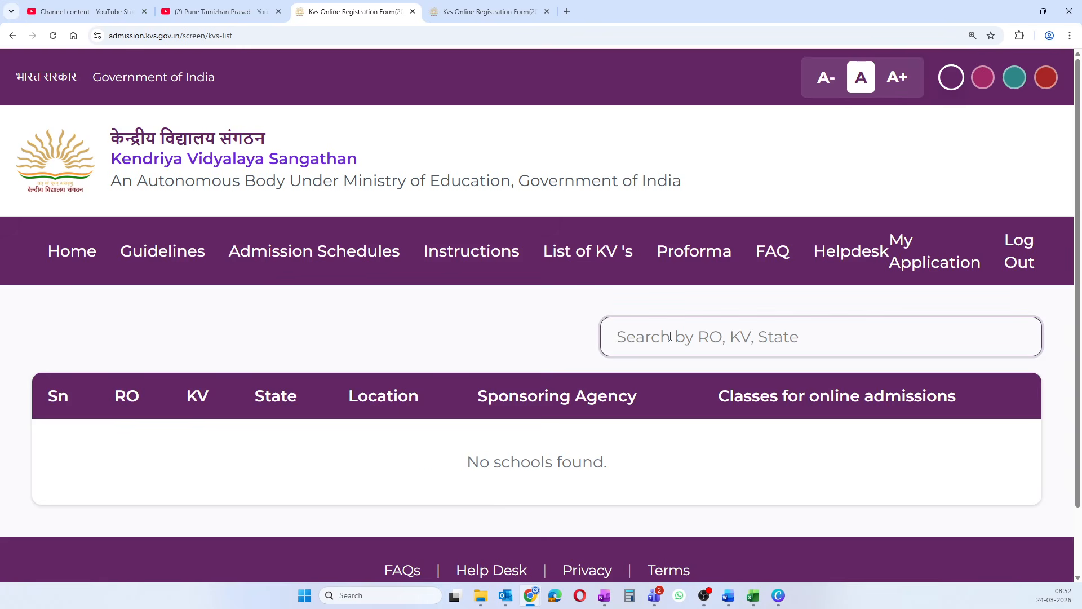
pyautogui.write('Tamilna')
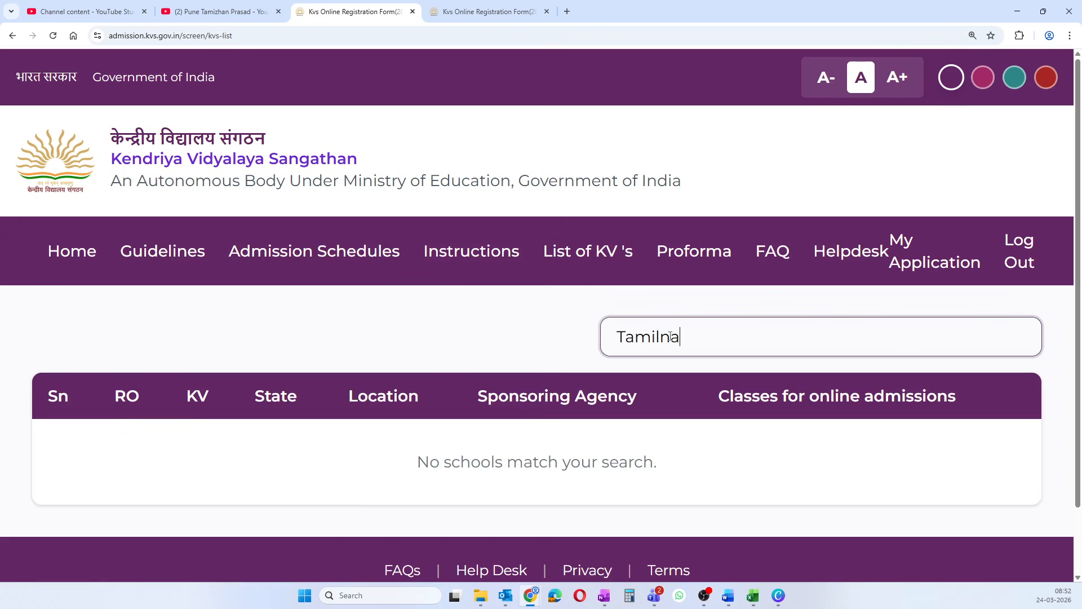
pyautogui.scroll(-1, 693, 367)
pyautogui.press('BackSpace')
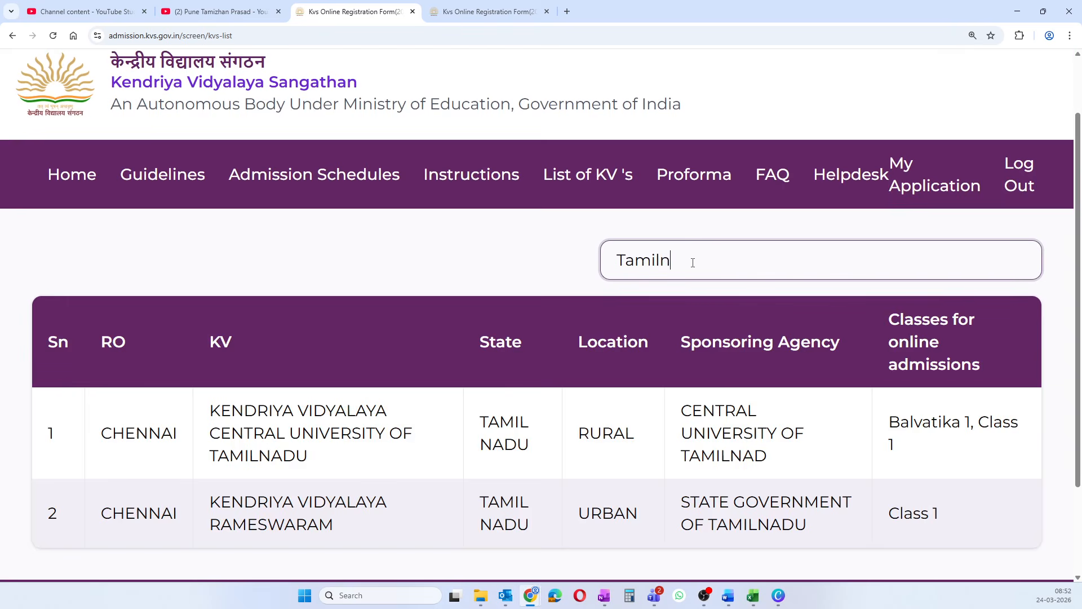
pyautogui.press('BackSpace')
pyautogui.write('na')
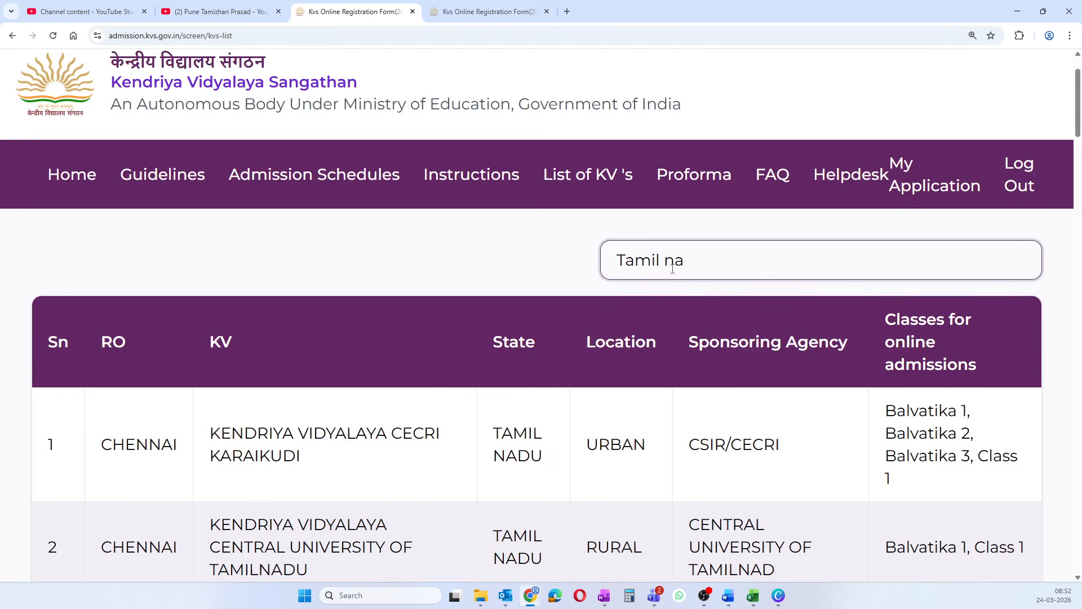
# - Scroll through the matching Tamil Nadu Kendriya Vidyalaya results
pyautogui.scroll(-5, 673, 269)
pyautogui.scroll(2, 844, 221)
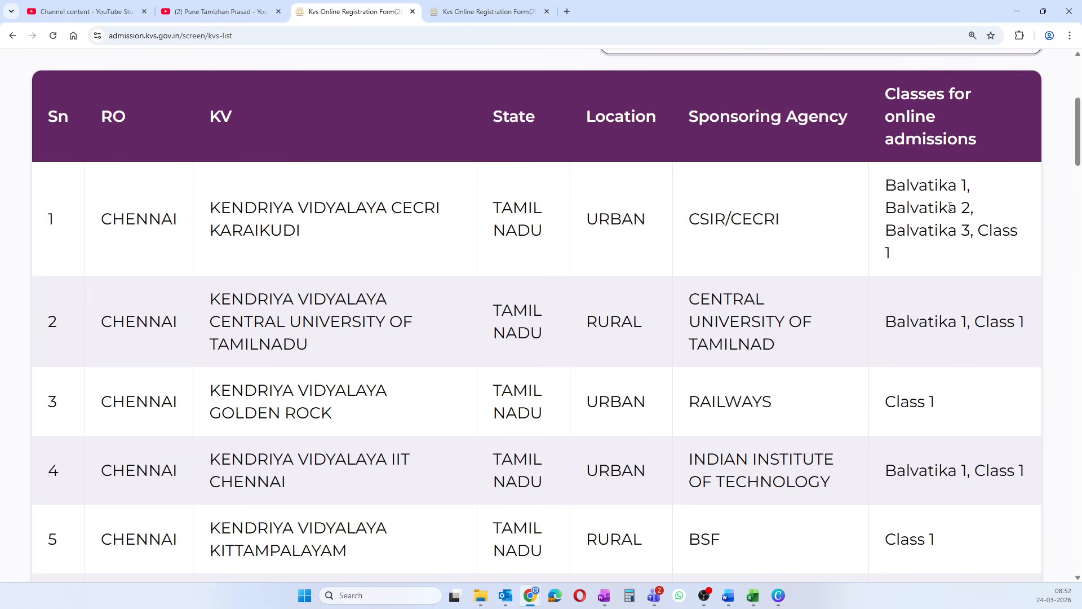
pyautogui.scroll(-5, 913, 343)
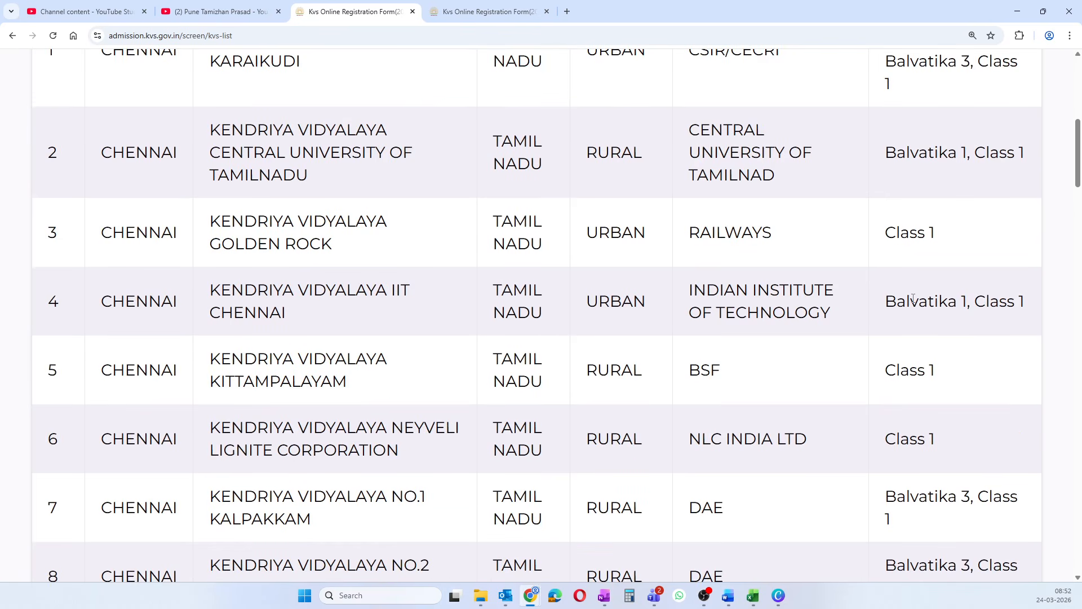
pyautogui.scroll(-5, 872, 347)
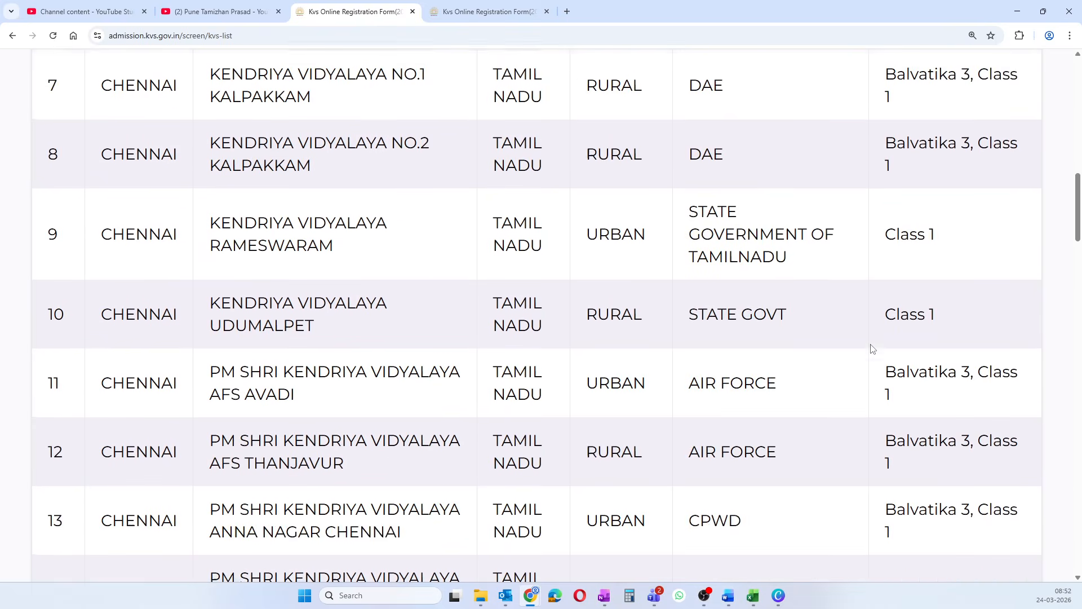
pyautogui.scroll(11, 872, 349)
pyautogui.scroll(5, 872, 348)
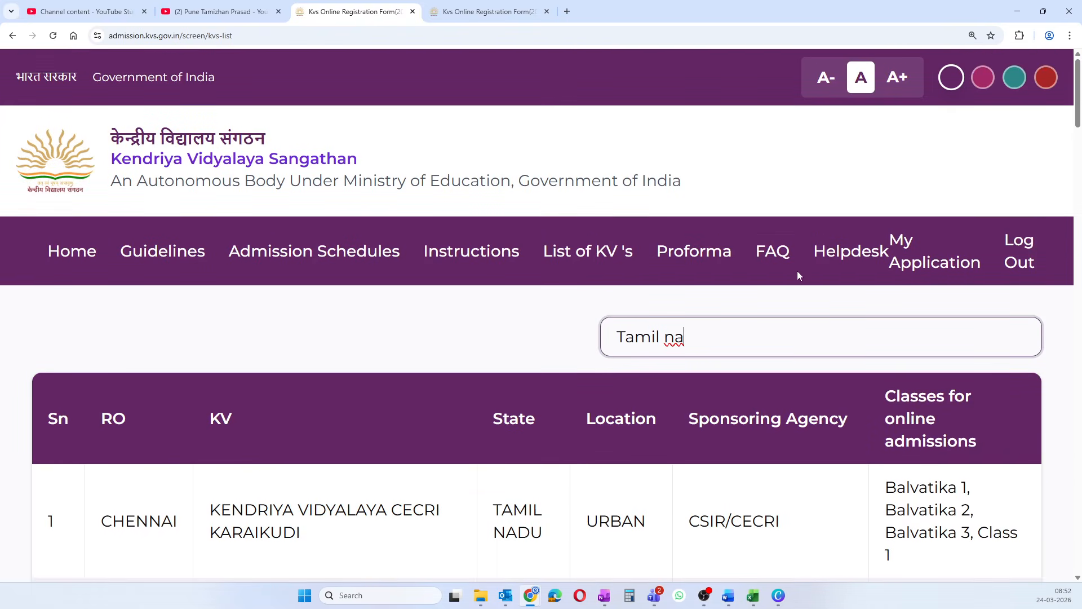
# - Go to the Helpdesk page and choose Tamil Nadu as the state
pyautogui.click(863, 256)
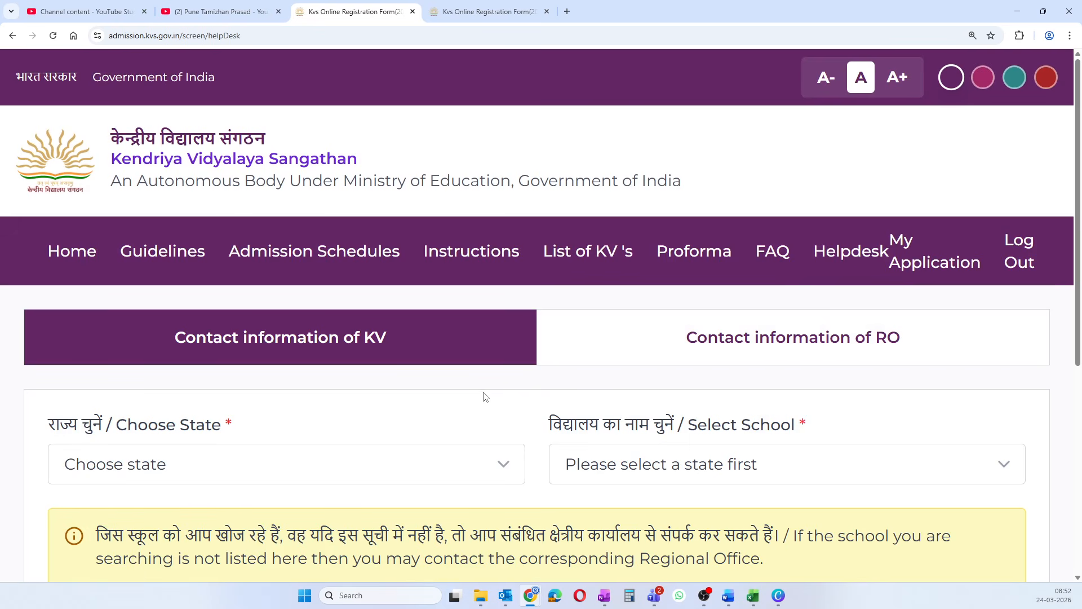
pyautogui.scroll(-2, 379, 361)
pyautogui.click(379, 361)
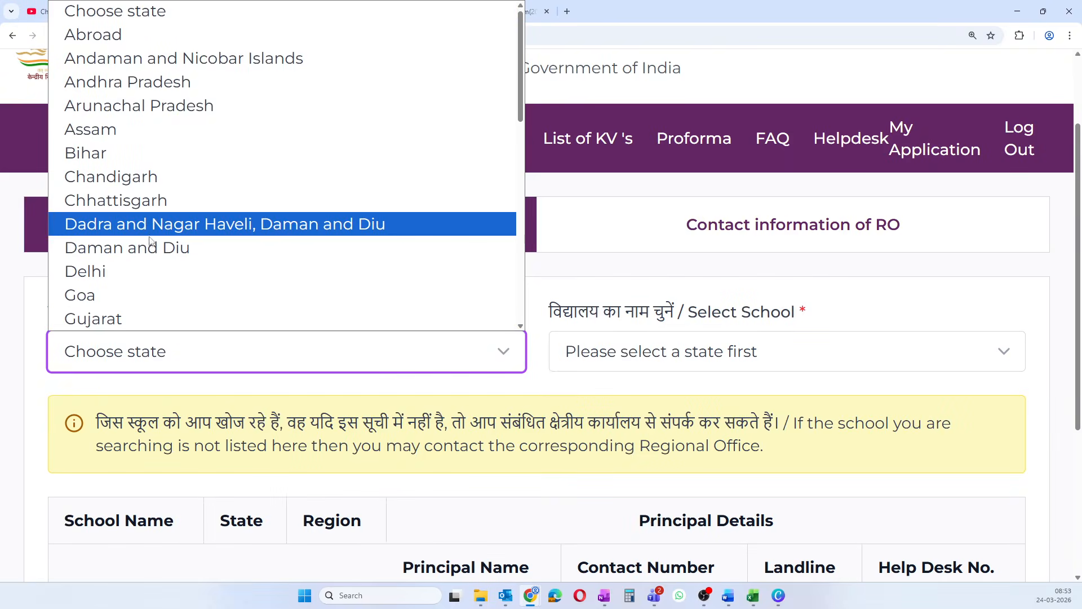
pyautogui.scroll(-6, 161, 285)
pyautogui.scroll(-2, 161, 285)
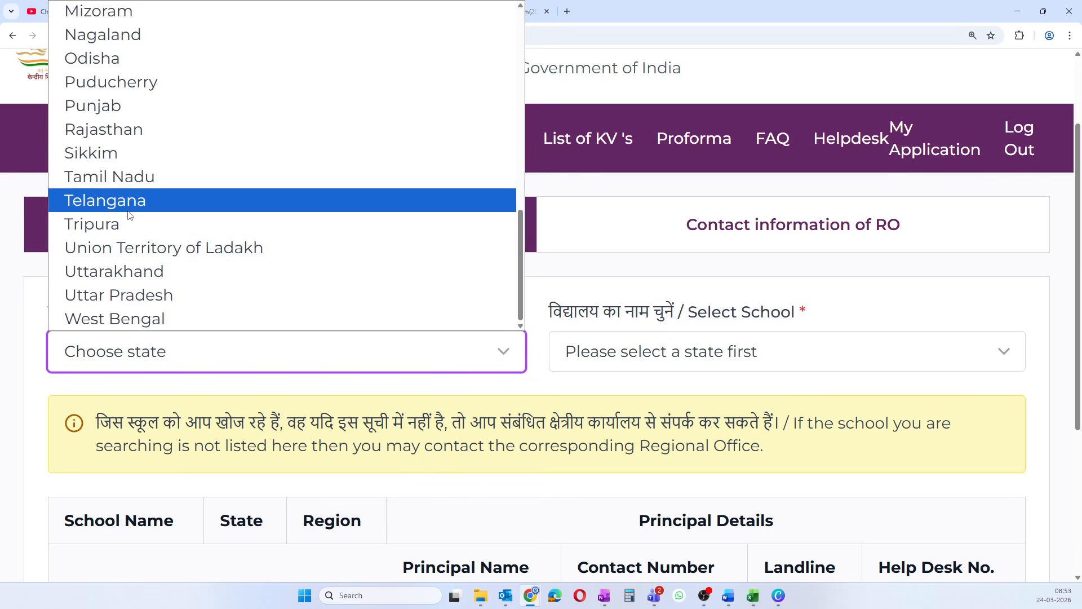
pyautogui.click(132, 180)
# - Select PM SHRI KENDRIYA VIDYALAYA AFS AVADI and review its help desk contact number
pyautogui.click(671, 361)
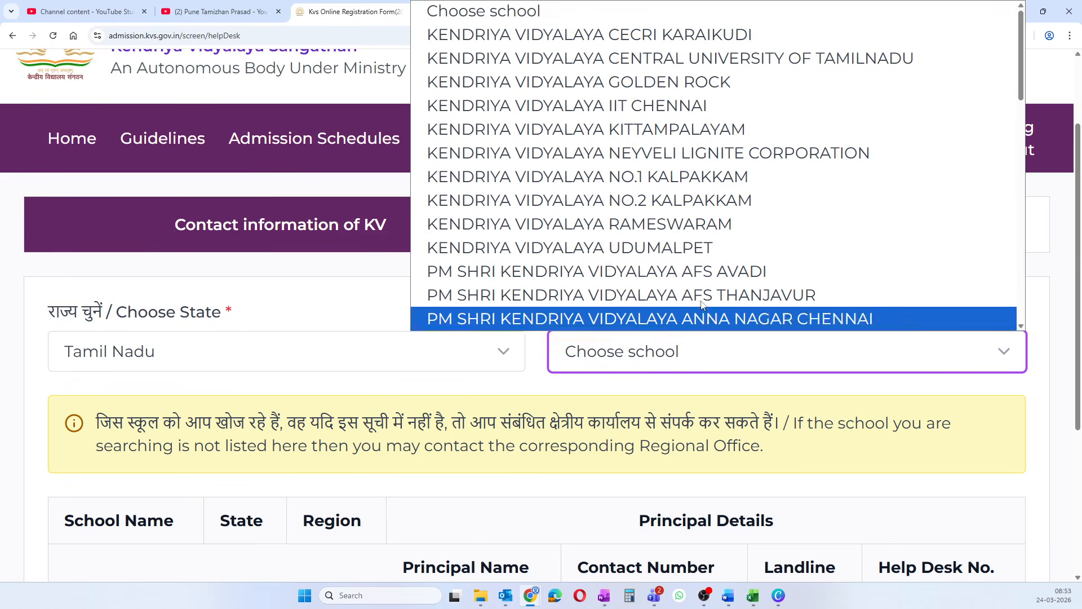
pyautogui.click(693, 268)
pyautogui.scroll(-4, 652, 400)
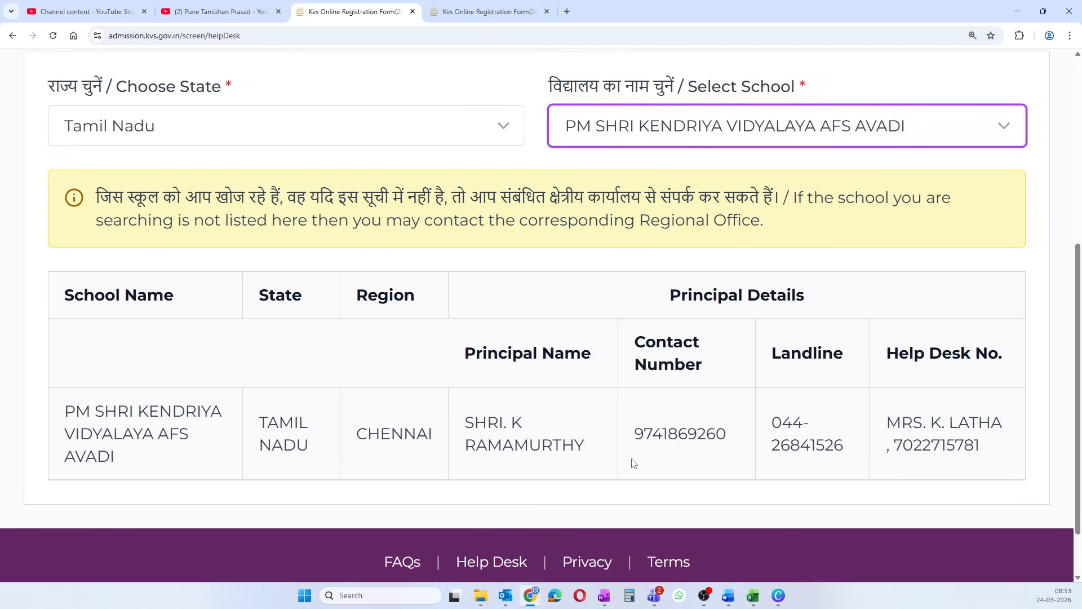
pyautogui.moveTo(895, 445); pyautogui.dragTo(986, 447)
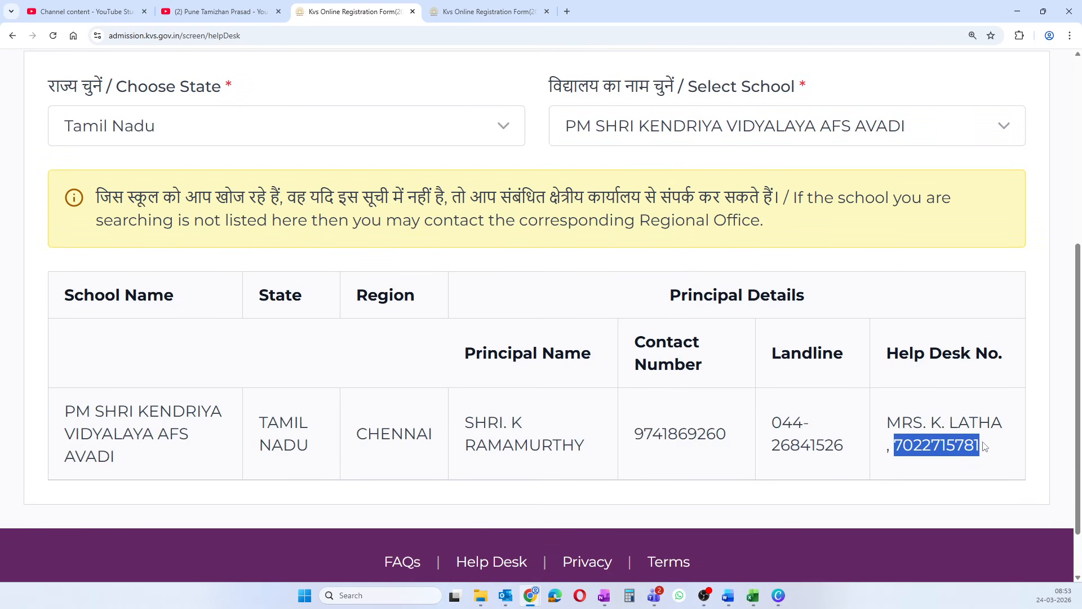
pyautogui.scroll(6, 851, 442)
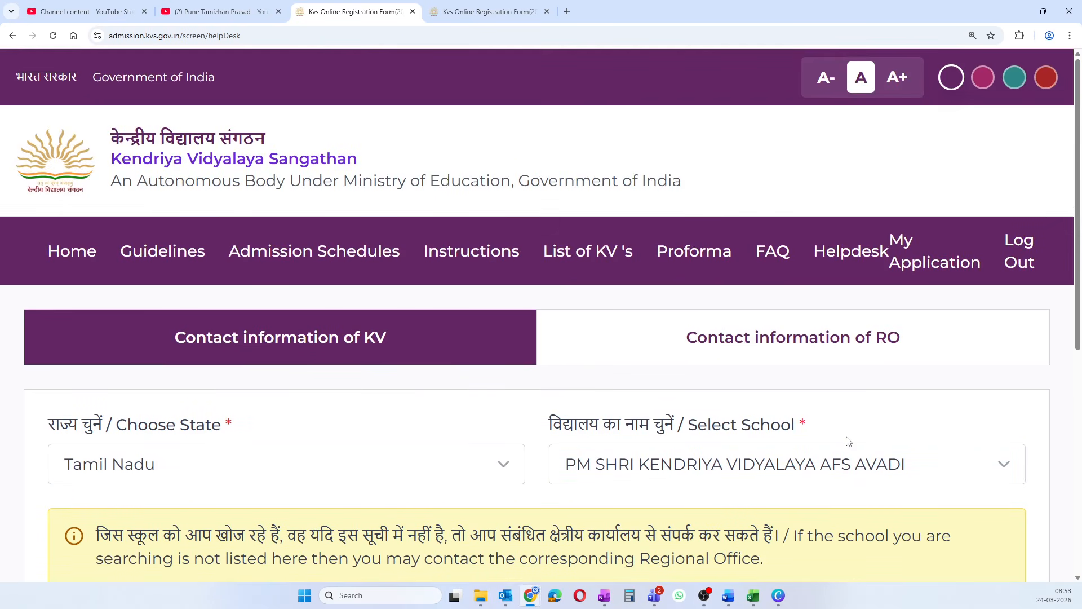
pyautogui.scroll(-6, 845, 441)
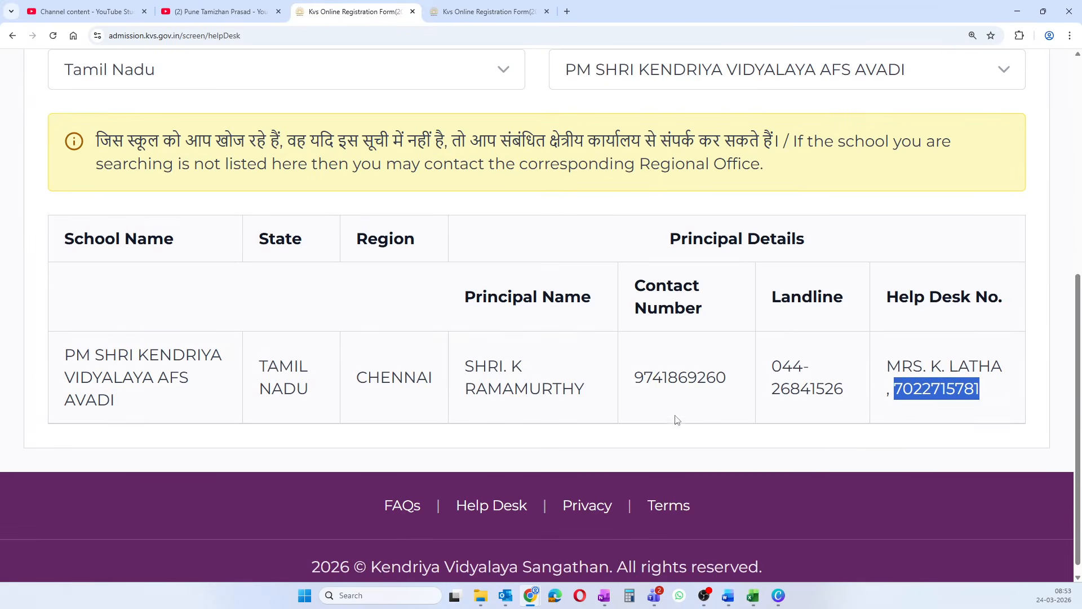
pyautogui.click(659, 393)
pyautogui.scroll(6, 631, 374)
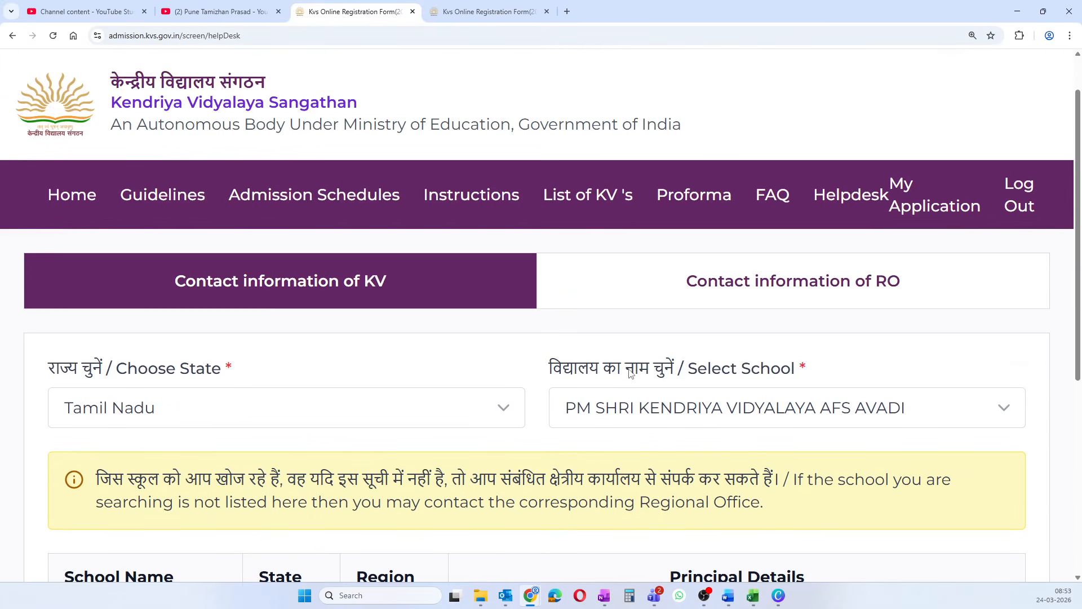
pyautogui.scroll(1, 320, 340)
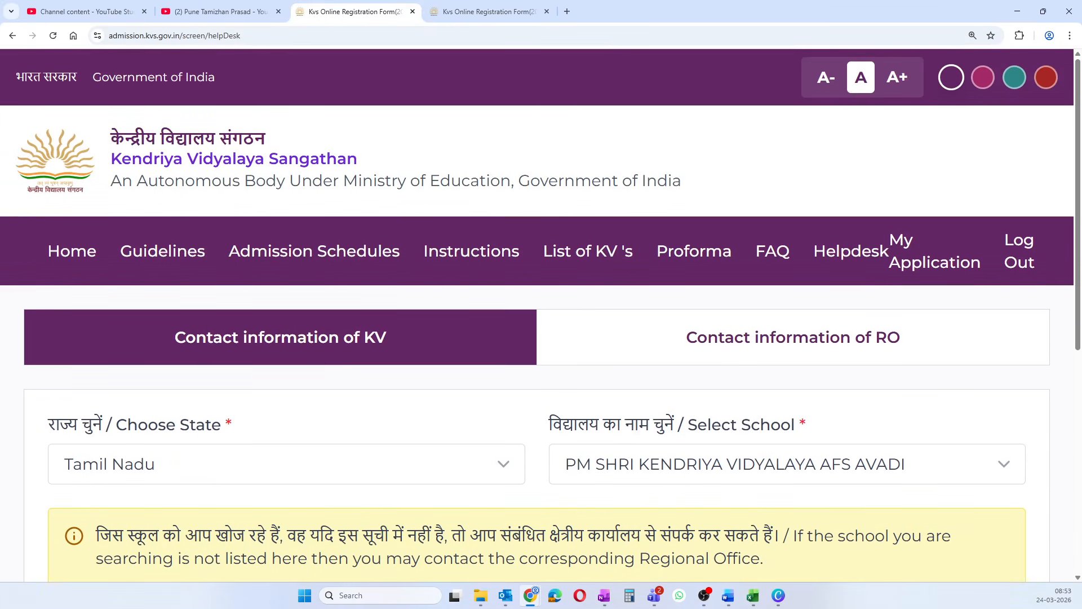